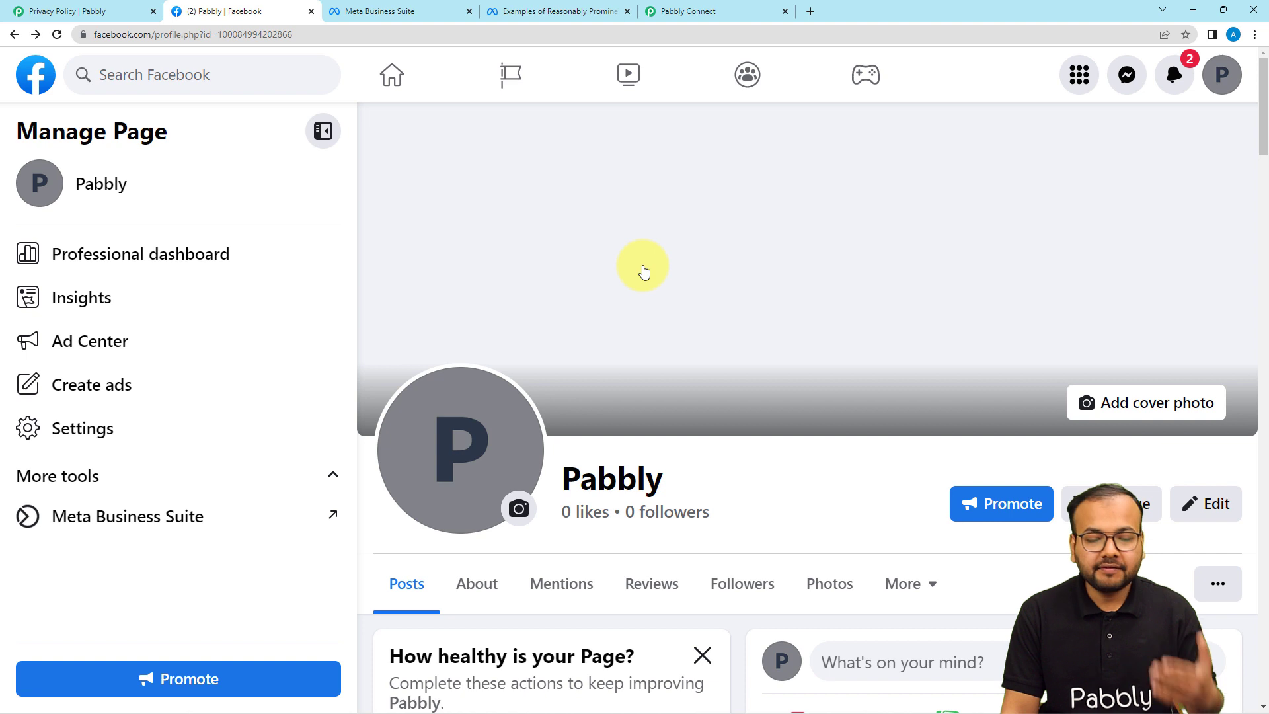
Step: Open Meta Business Suite from the Pabbly Facebook page
scroll(646, 269, "down", 2)
scroll(565, 322, "down", 1)
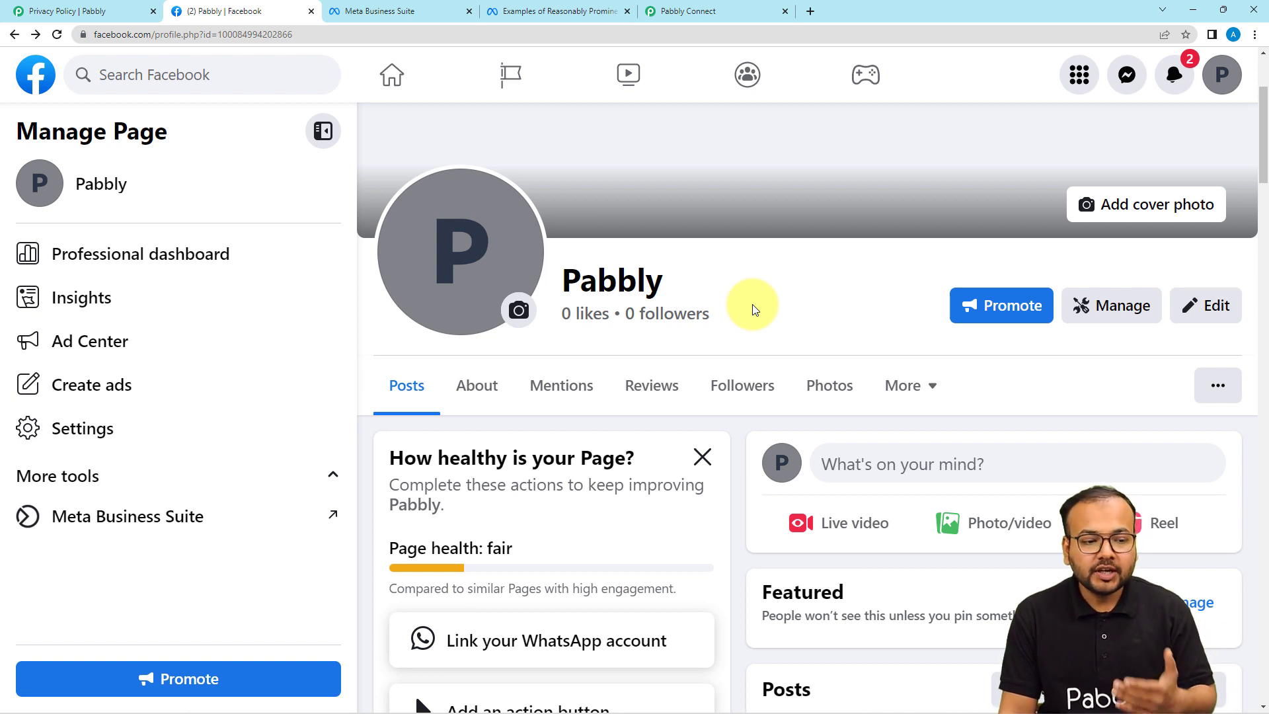
scroll(753, 309, "up", 3)
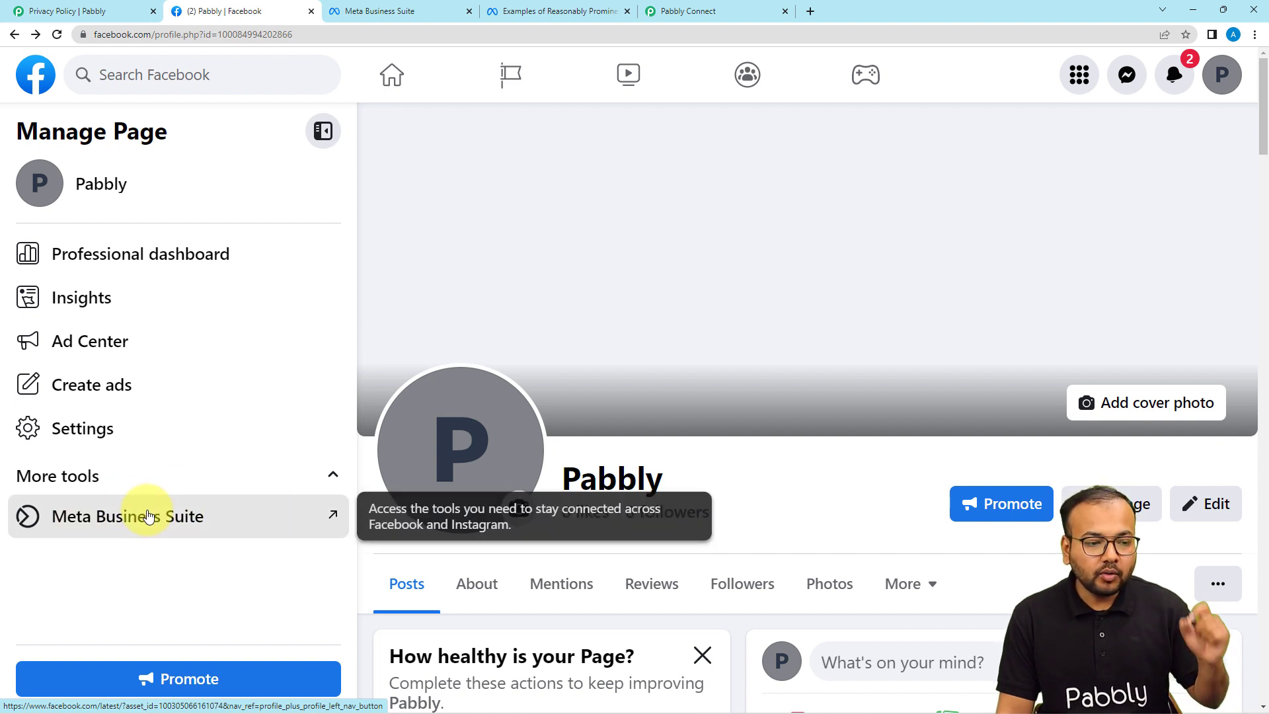
left_click(139, 512)
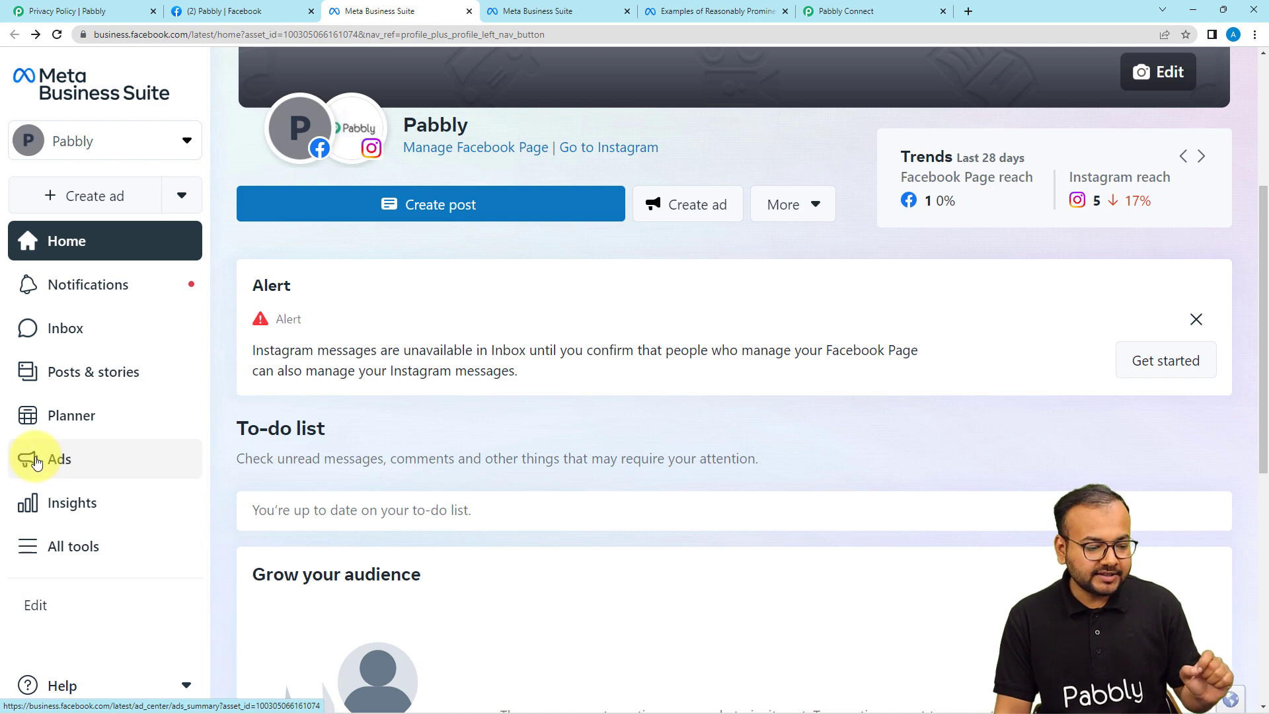
Step: Open Instant Forms among all the business tools to manage the page's lead ads forms
left_click(94, 563)
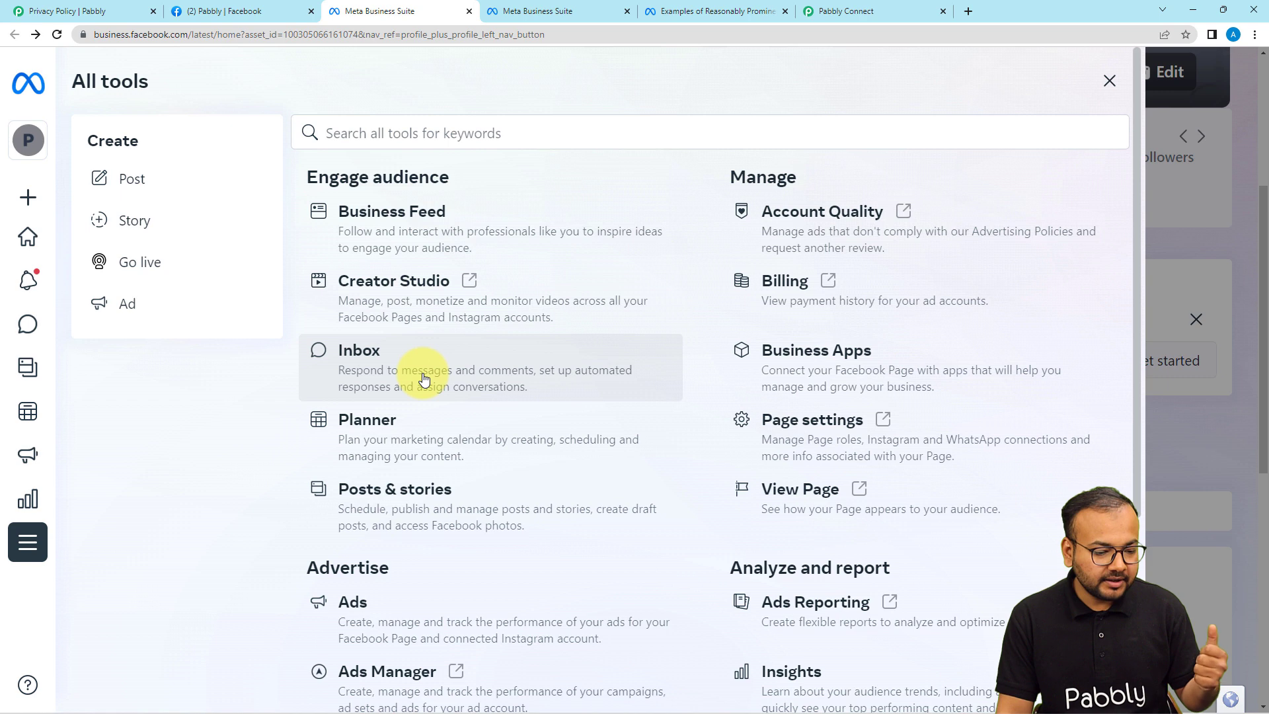
scroll(423, 378, "down", 3)
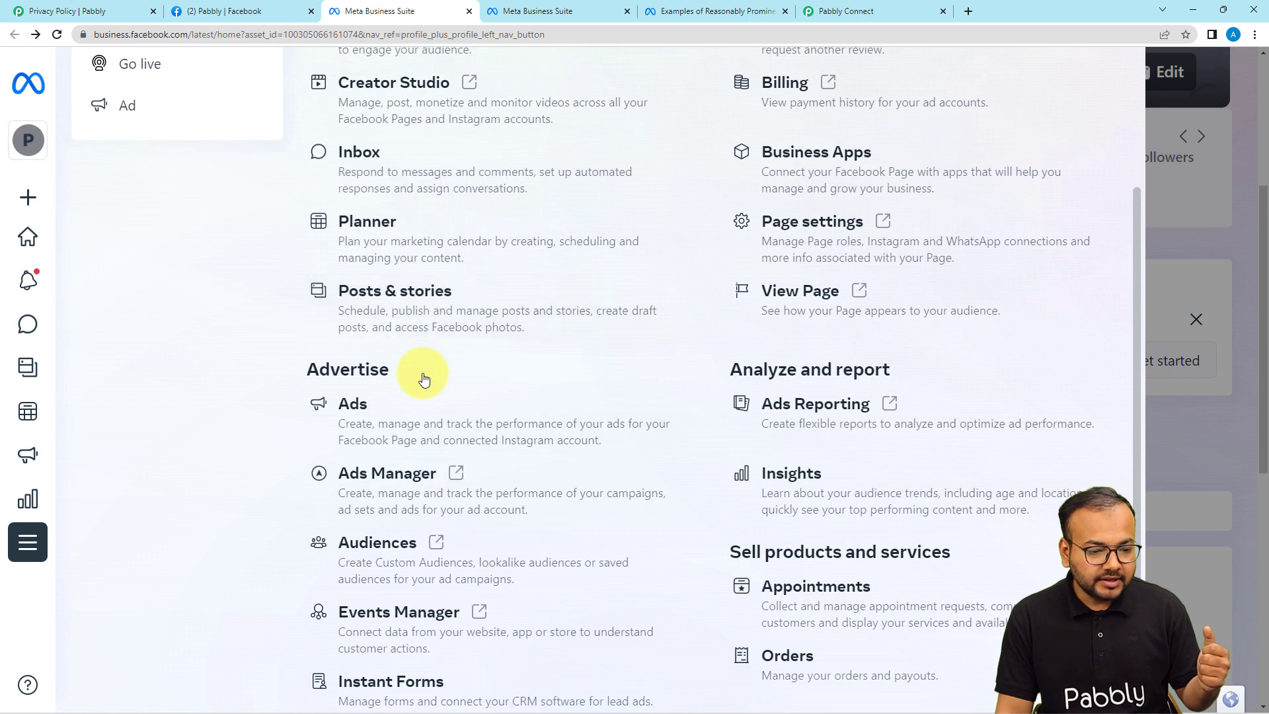
scroll(424, 378, "down", 1)
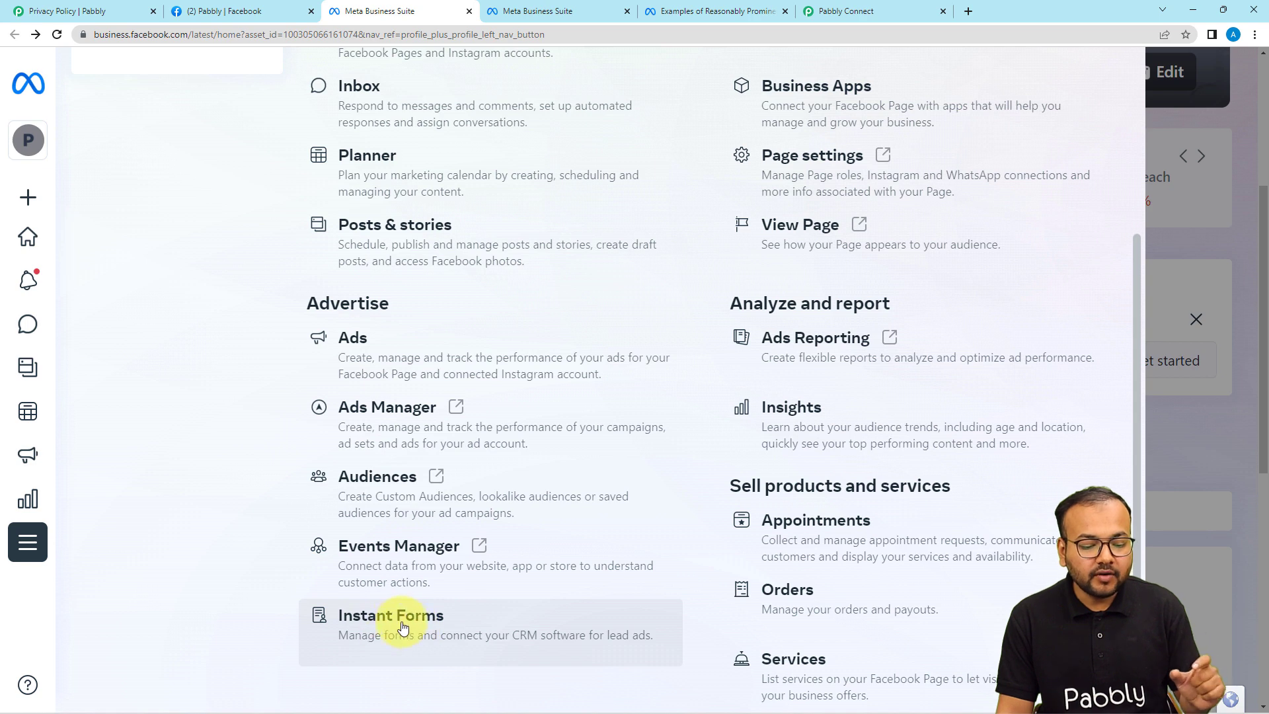
left_click(380, 629)
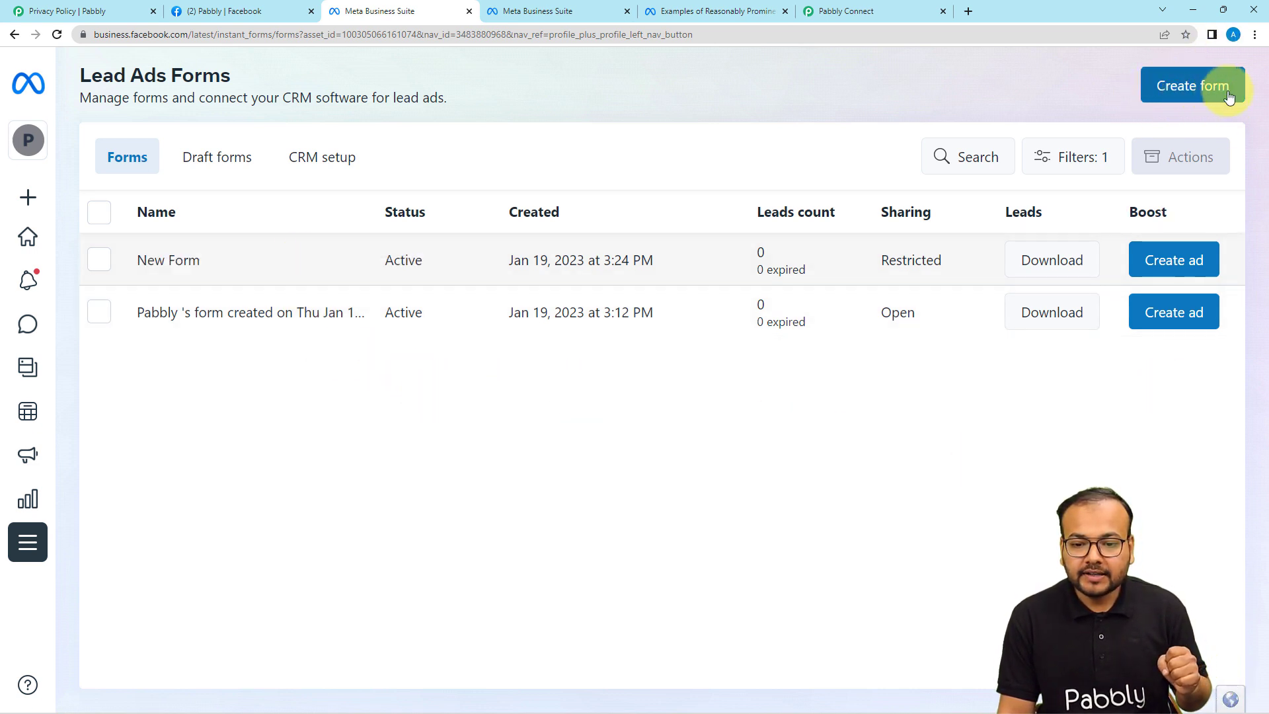
Step: Create a new lead ads form and name it "Lead form"
left_click(1200, 92)
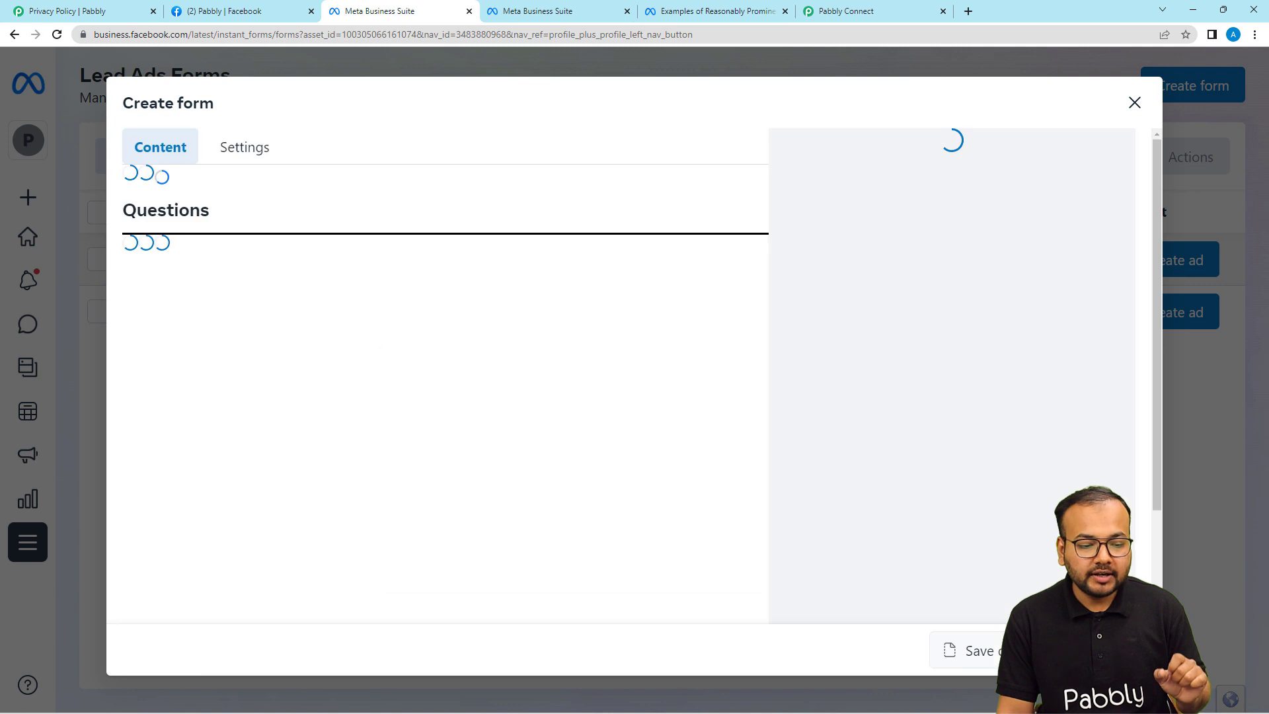
left_click(213, 228)
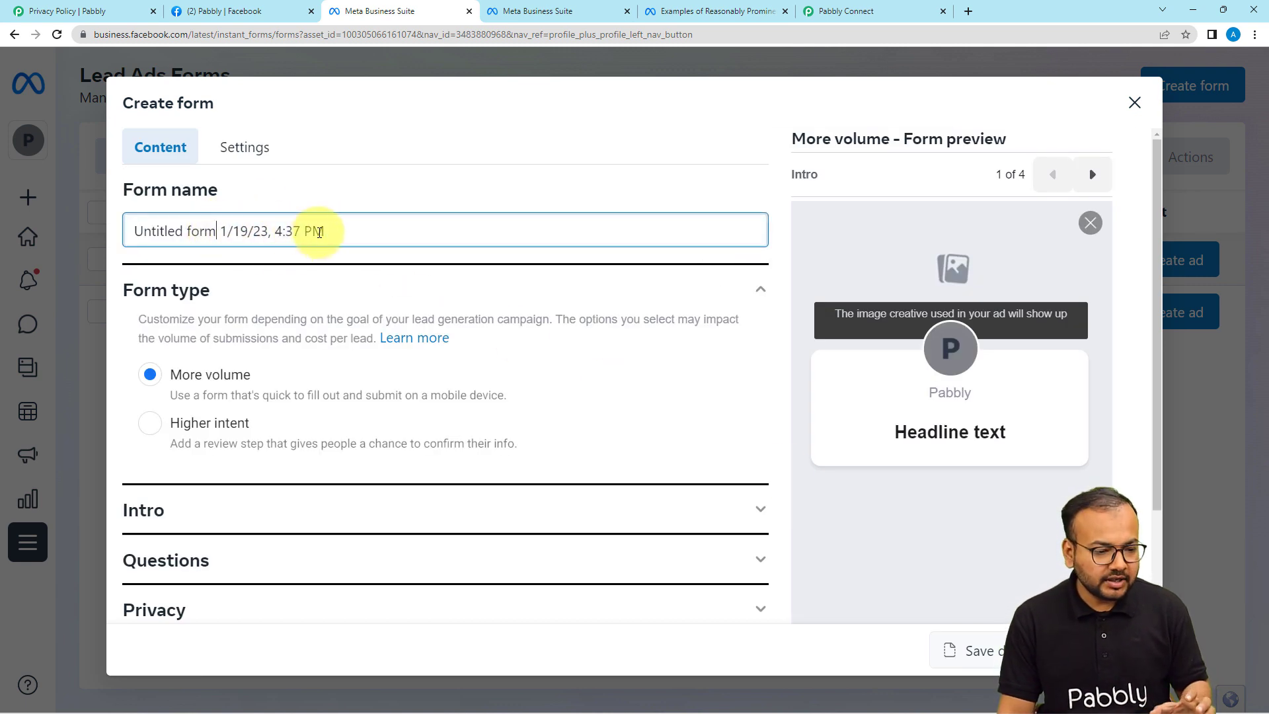
left_click_drag(324, 232, 126, 234)
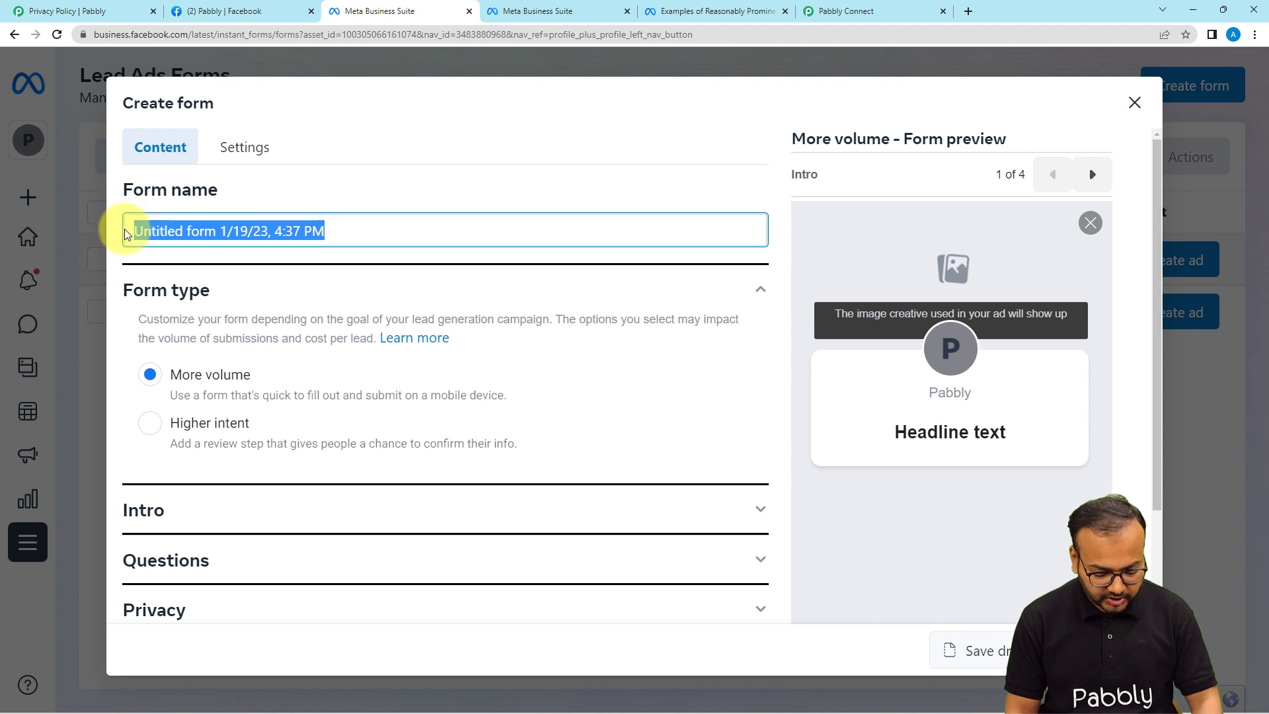
type("LE")
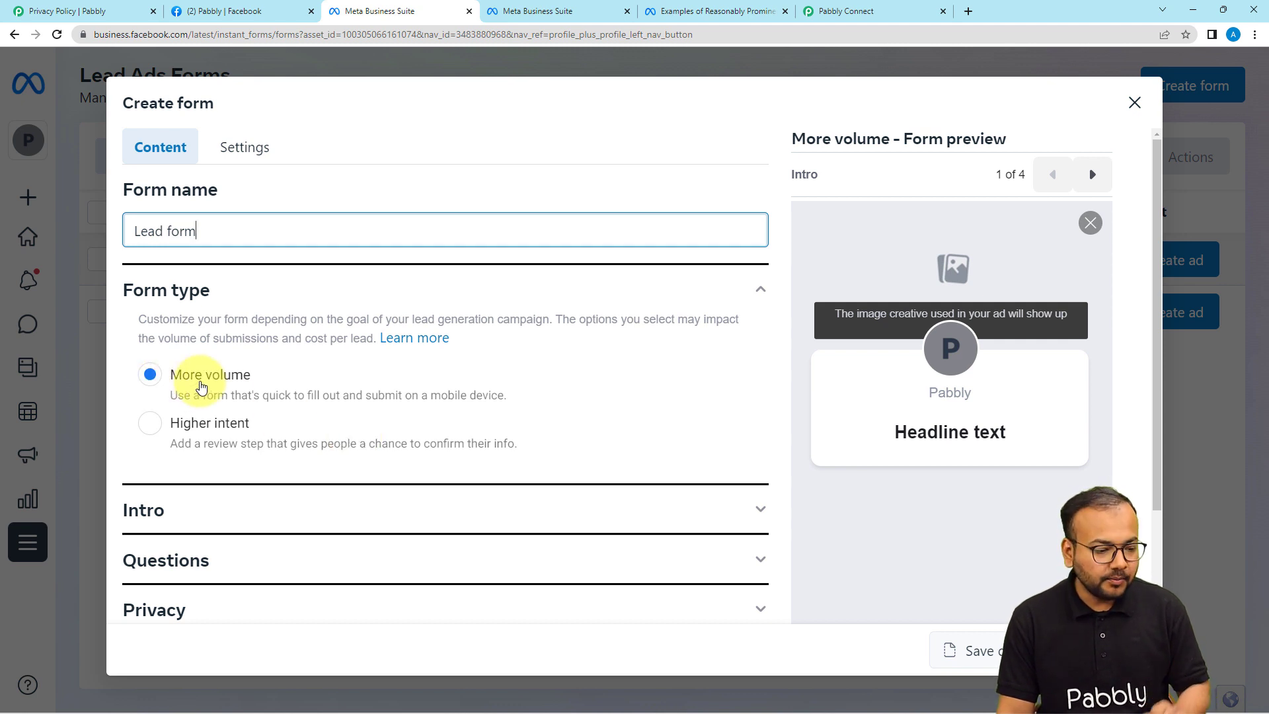
Step: Set the form intro's background image to "Use the image from your ad"
scroll(202, 387, "down", 2)
left_click(166, 377)
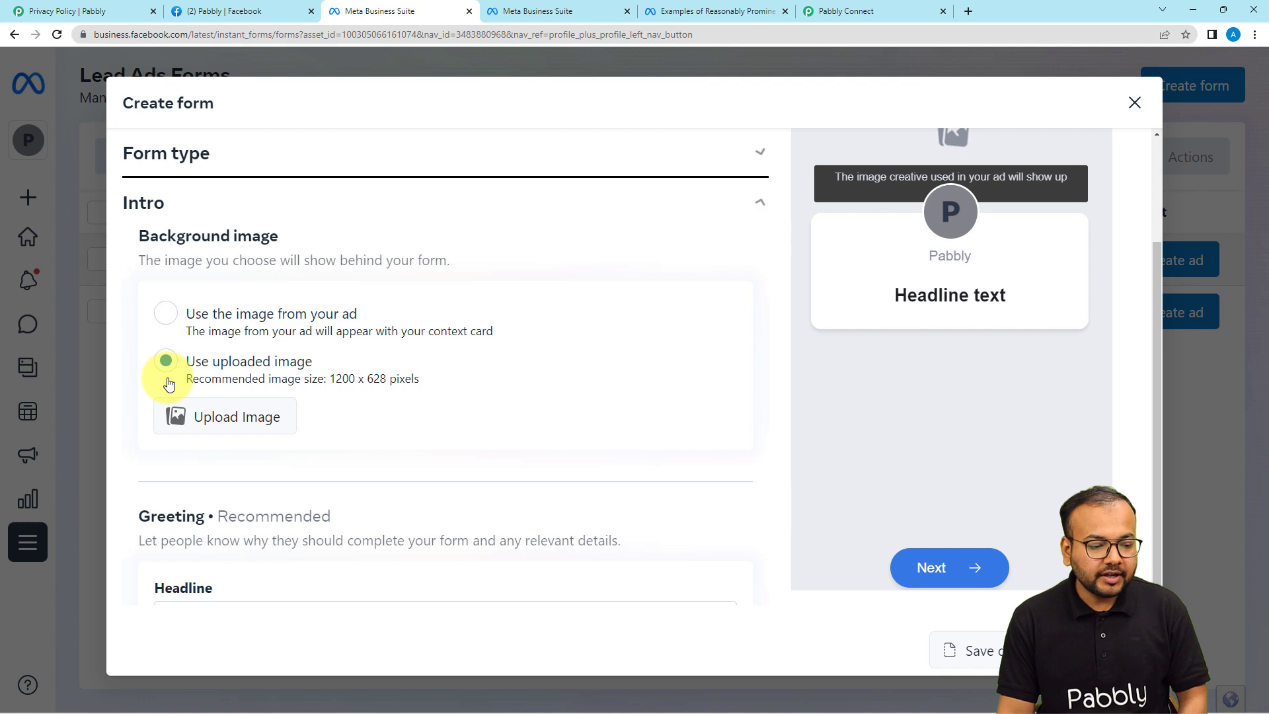
scroll(232, 318, "up", 2)
scroll(237, 319, "down", 1)
scroll(133, 284, "up", 1)
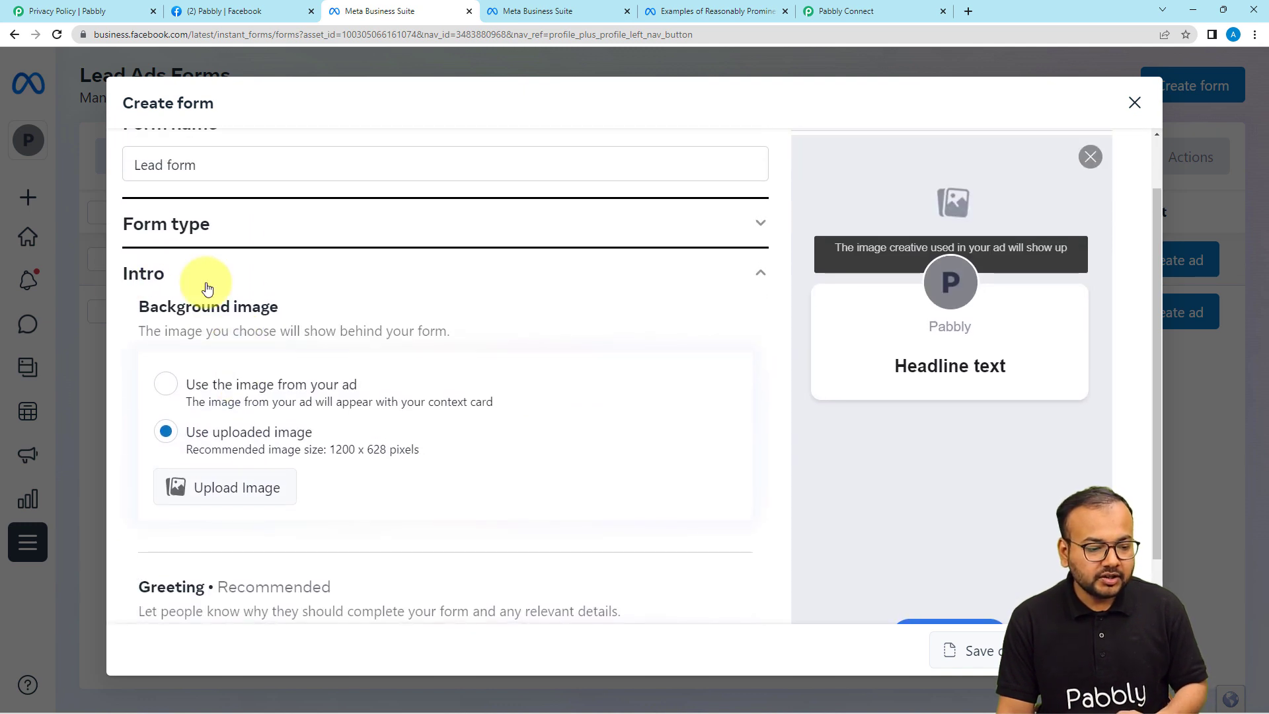
scroll(207, 286, "down", 1)
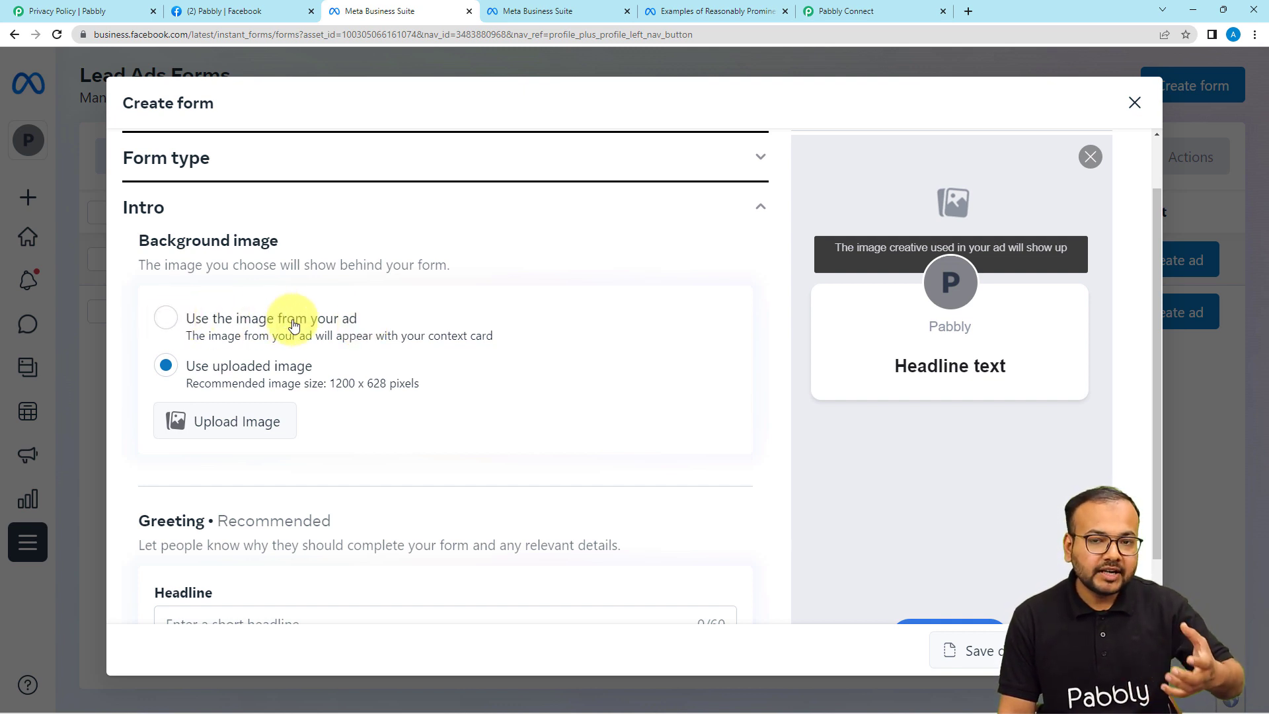
left_click(166, 318)
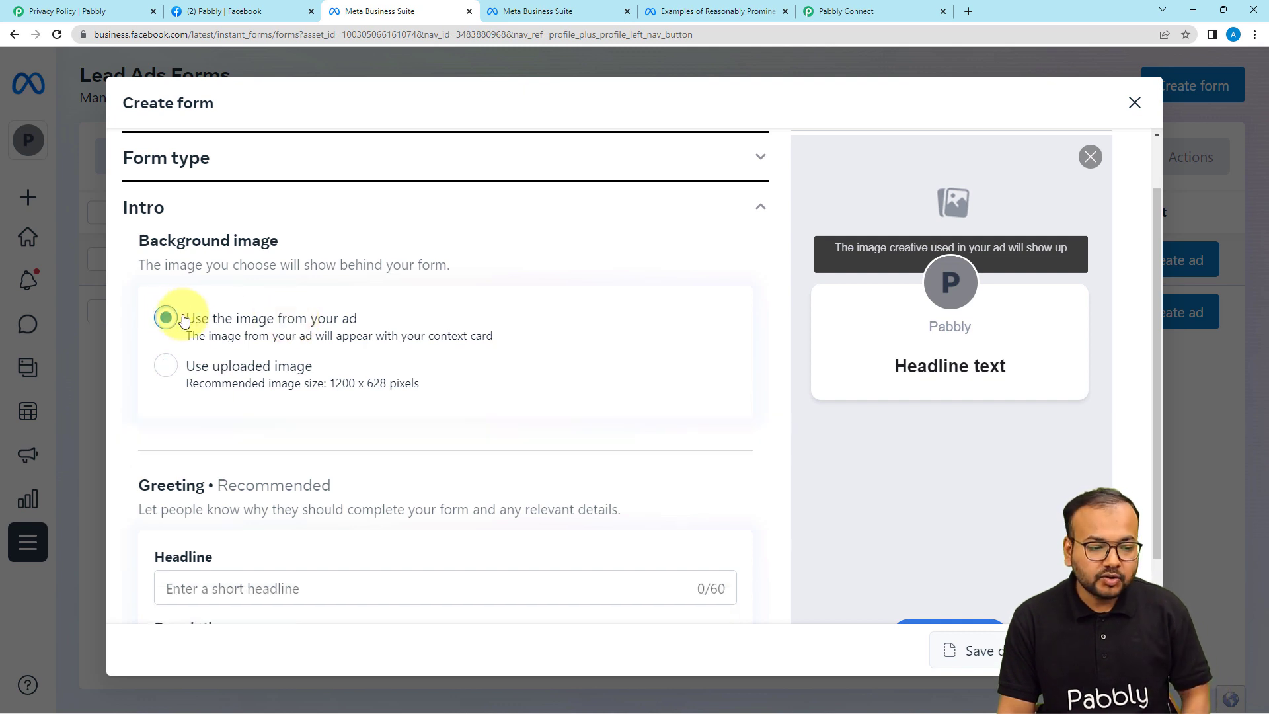
Step: Remove the greeting from the form's intro
scroll(326, 330, "down", 3)
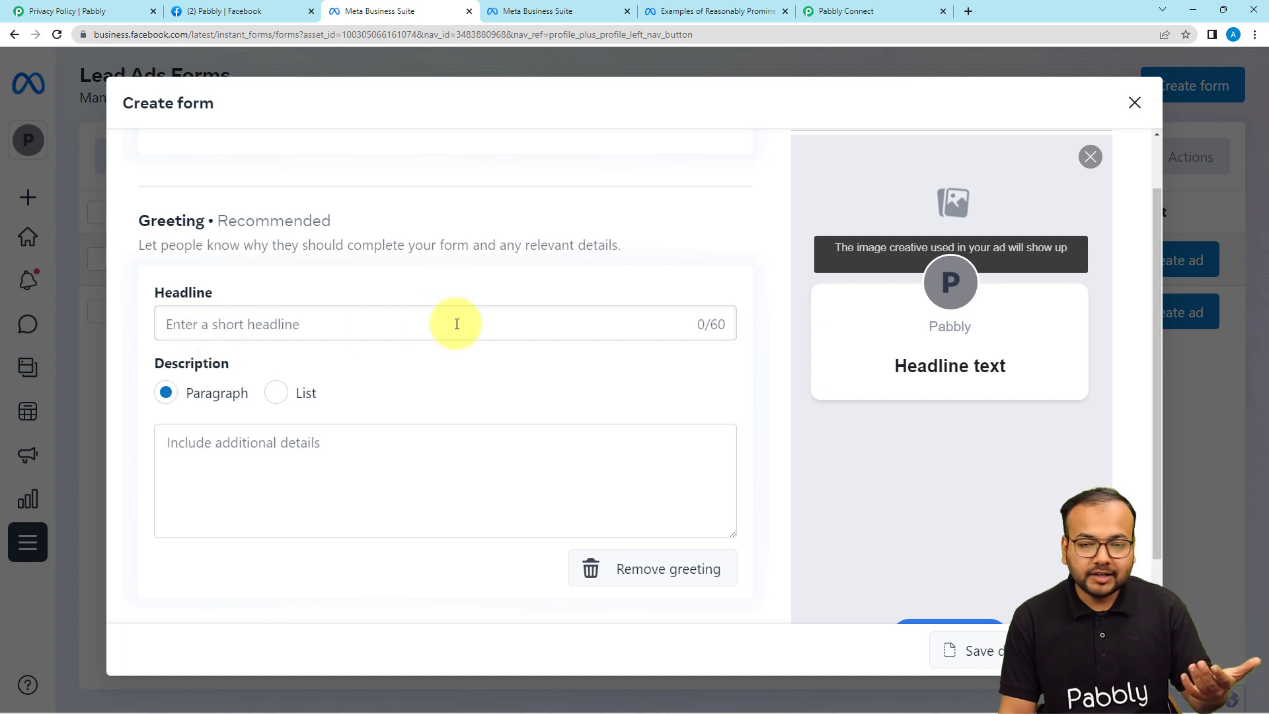
scroll(526, 340, "down", 2)
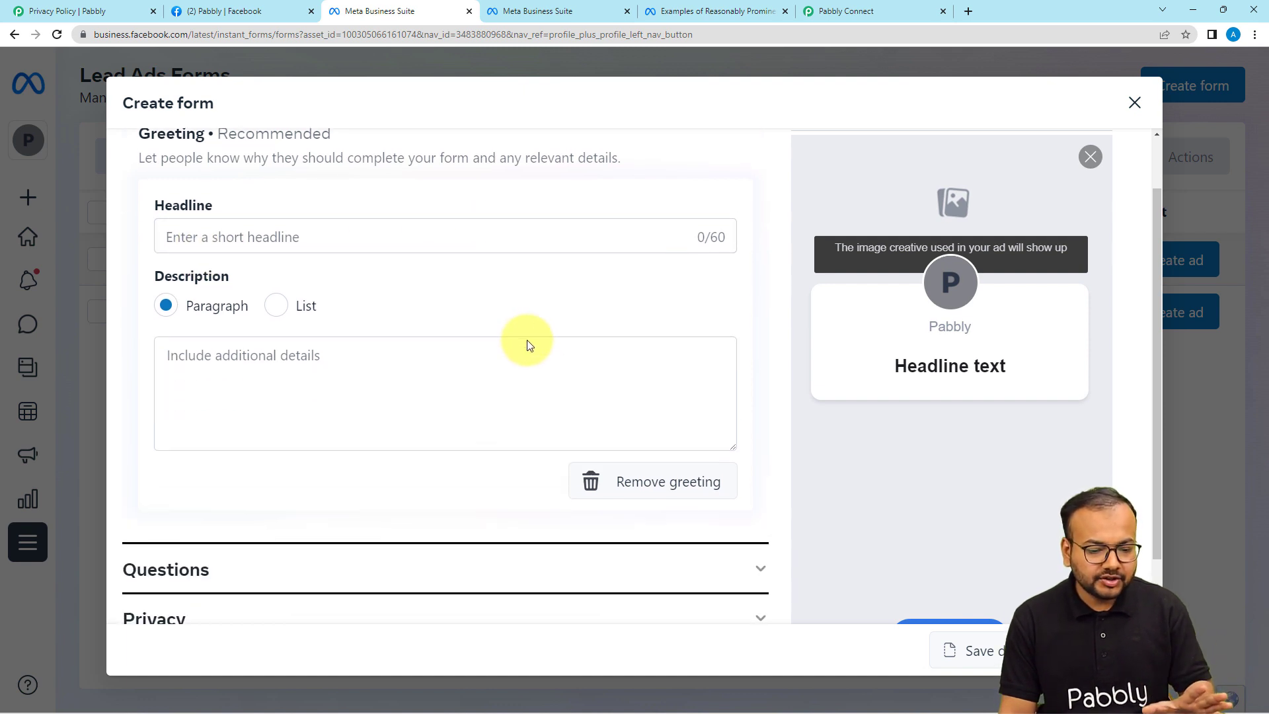
left_click(605, 485)
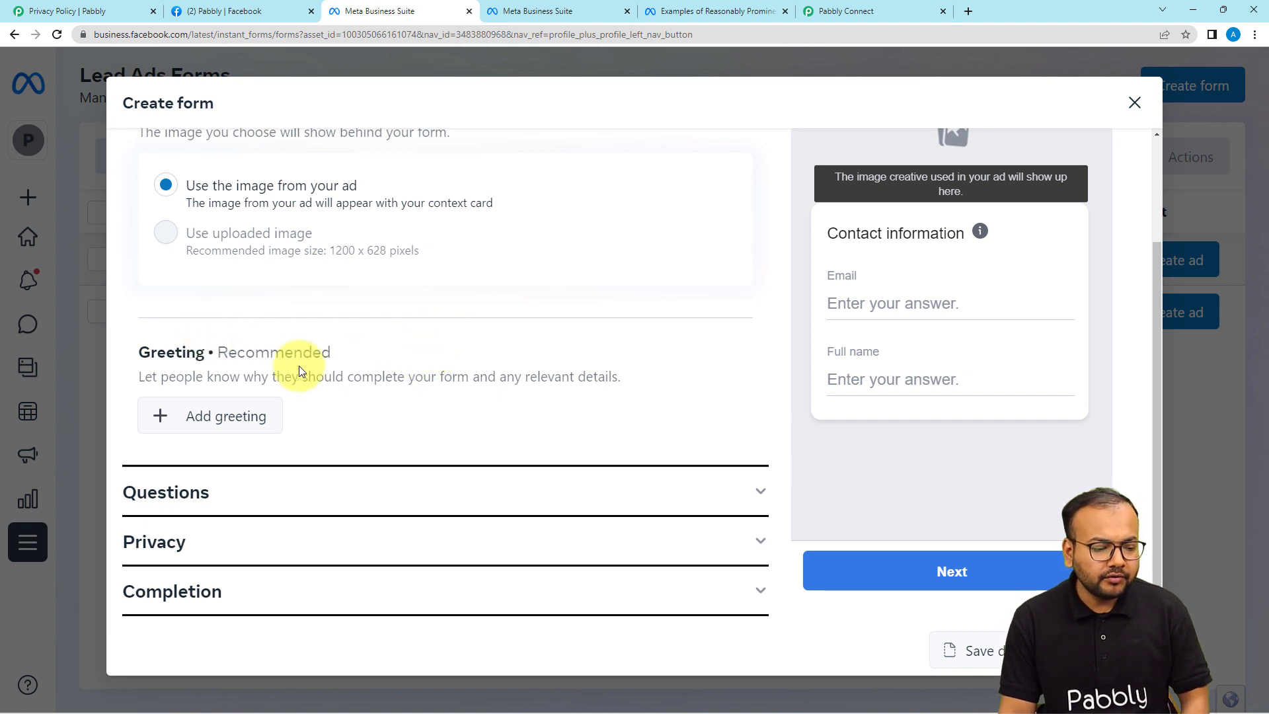
Step: Add a custom multiple choice question "Gender?" to the form's questions
left_click(198, 492)
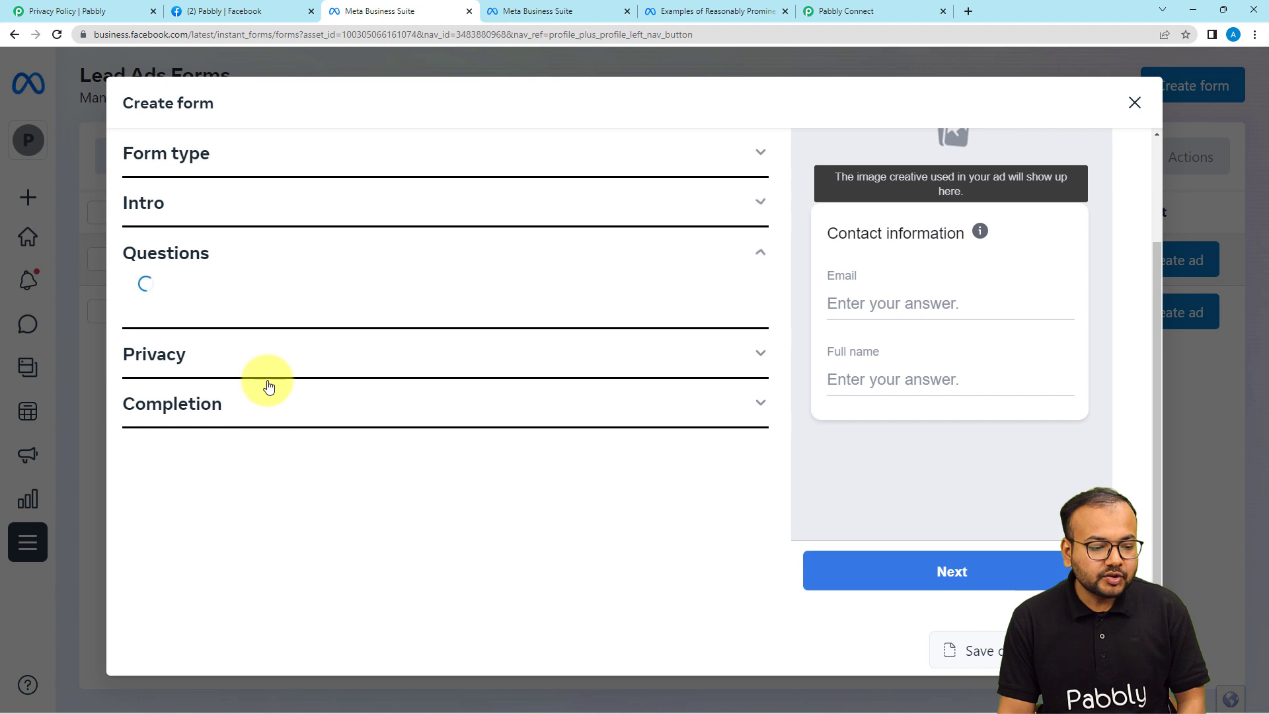
scroll(445, 377, "up", 1)
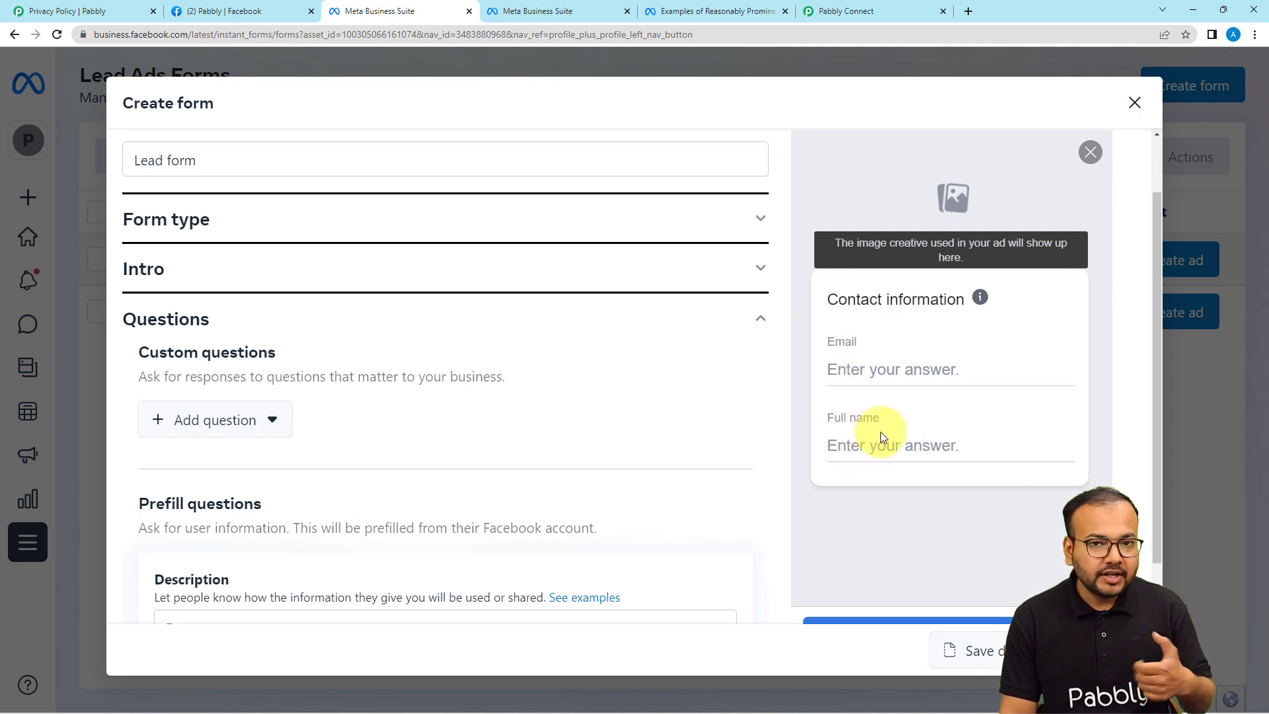
left_click(234, 430)
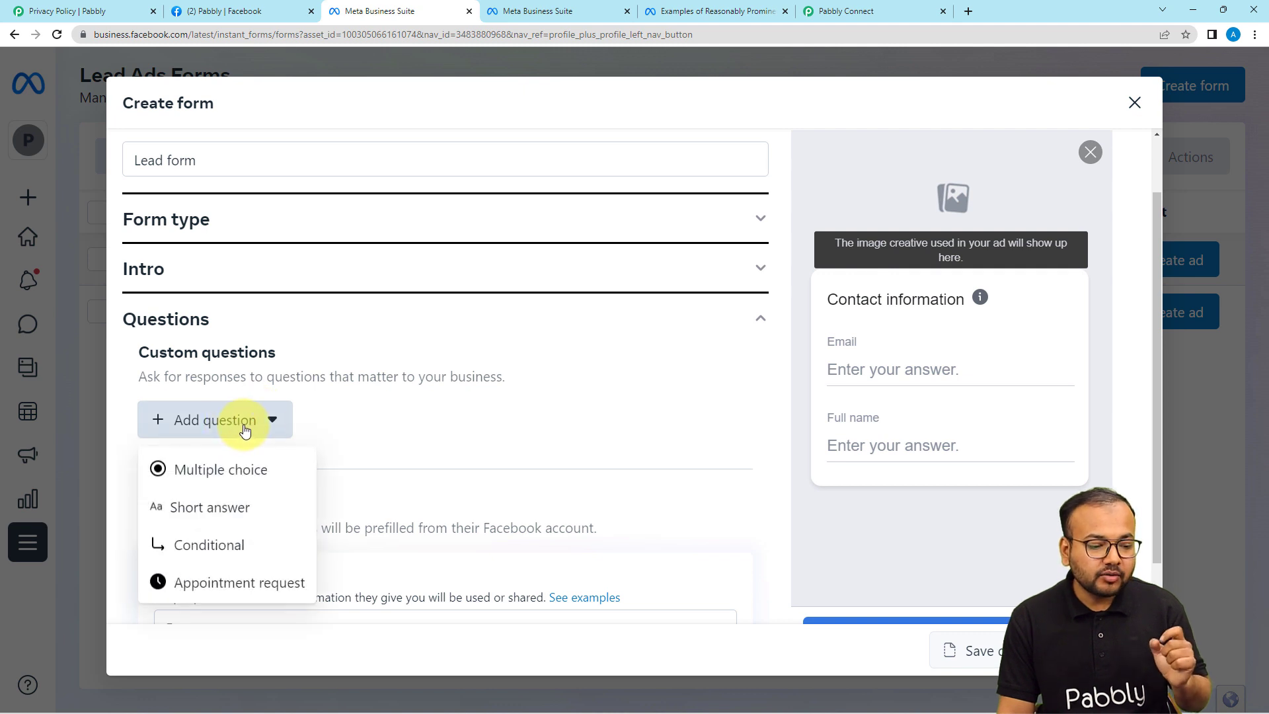
scroll(287, 436, "down", 1)
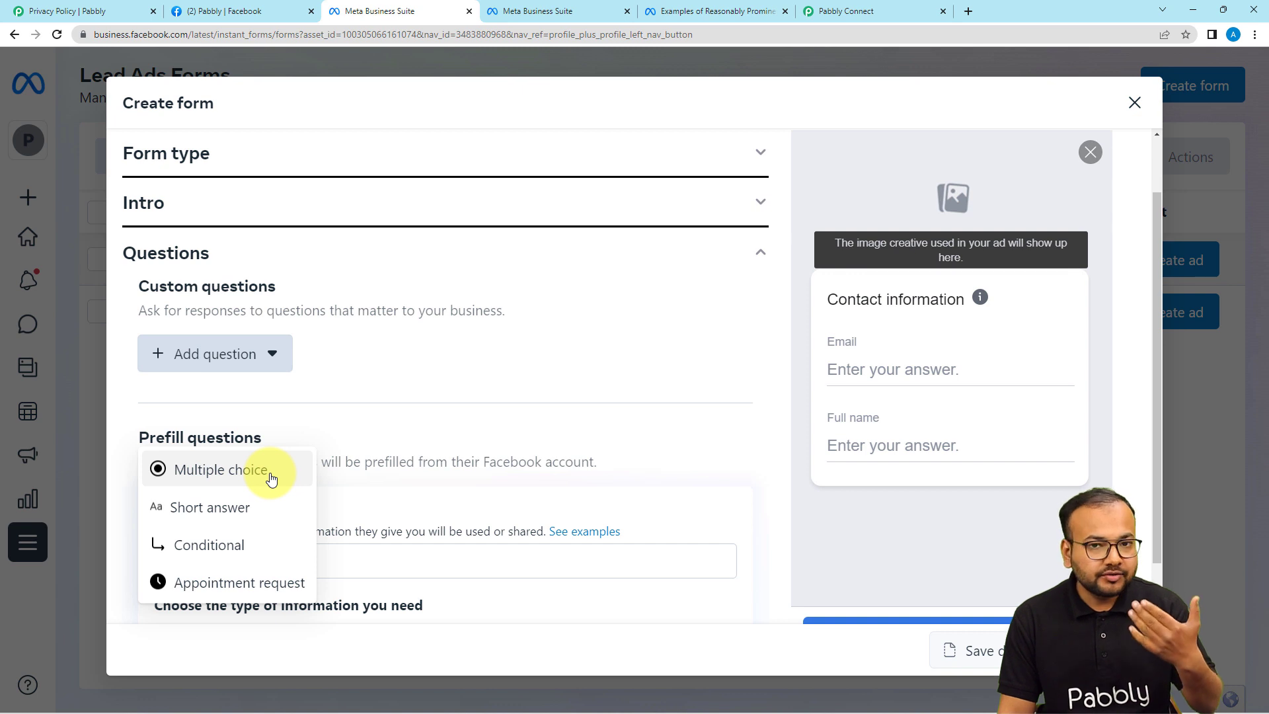
left_click(239, 475)
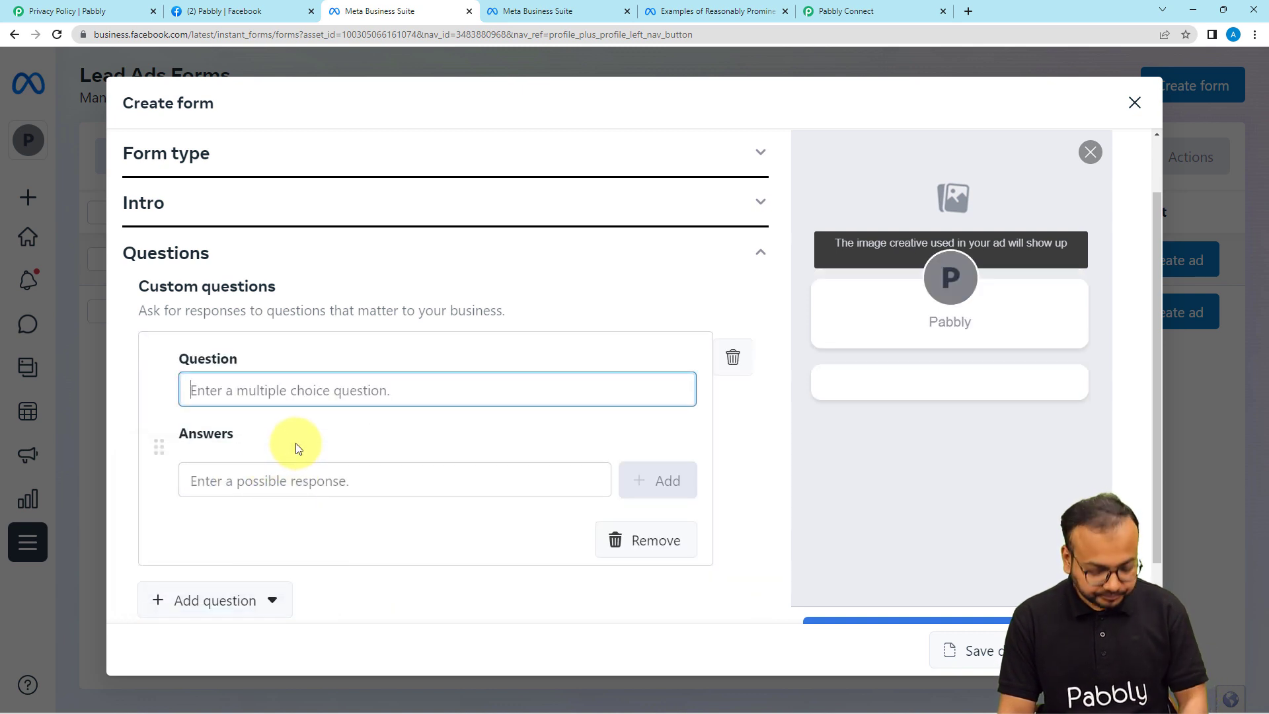
type("Gende")
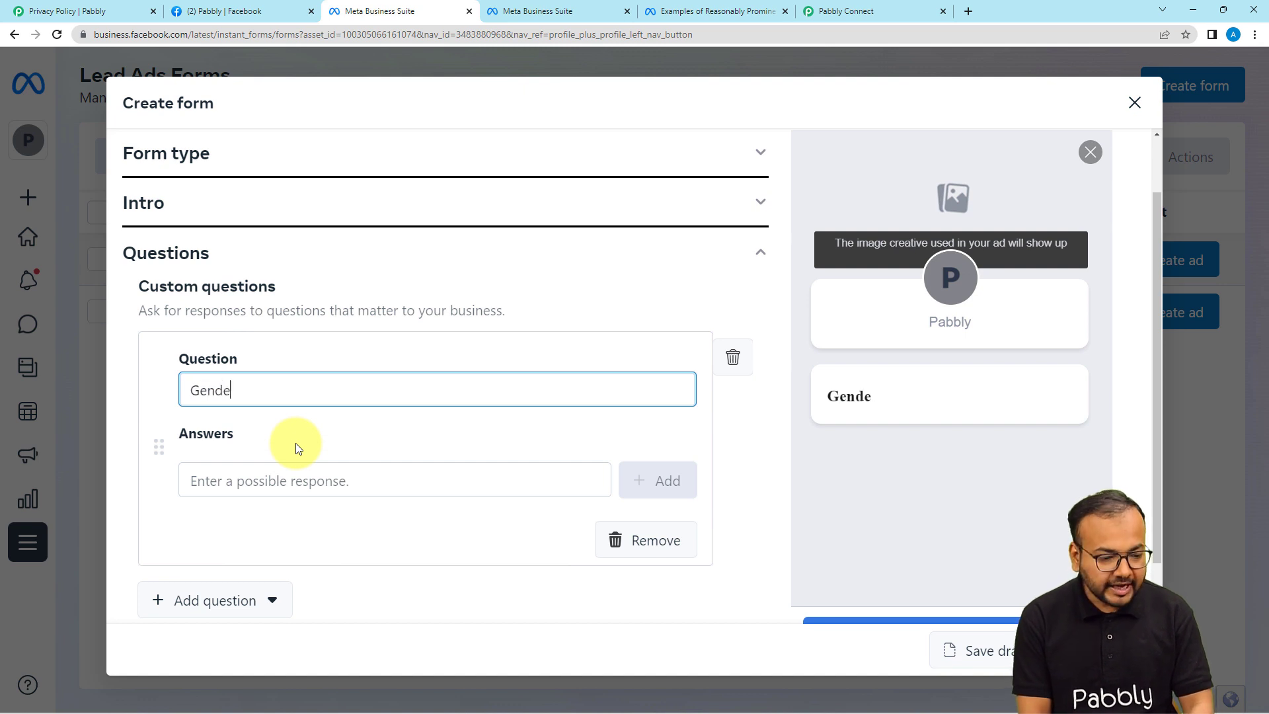
type("r?")
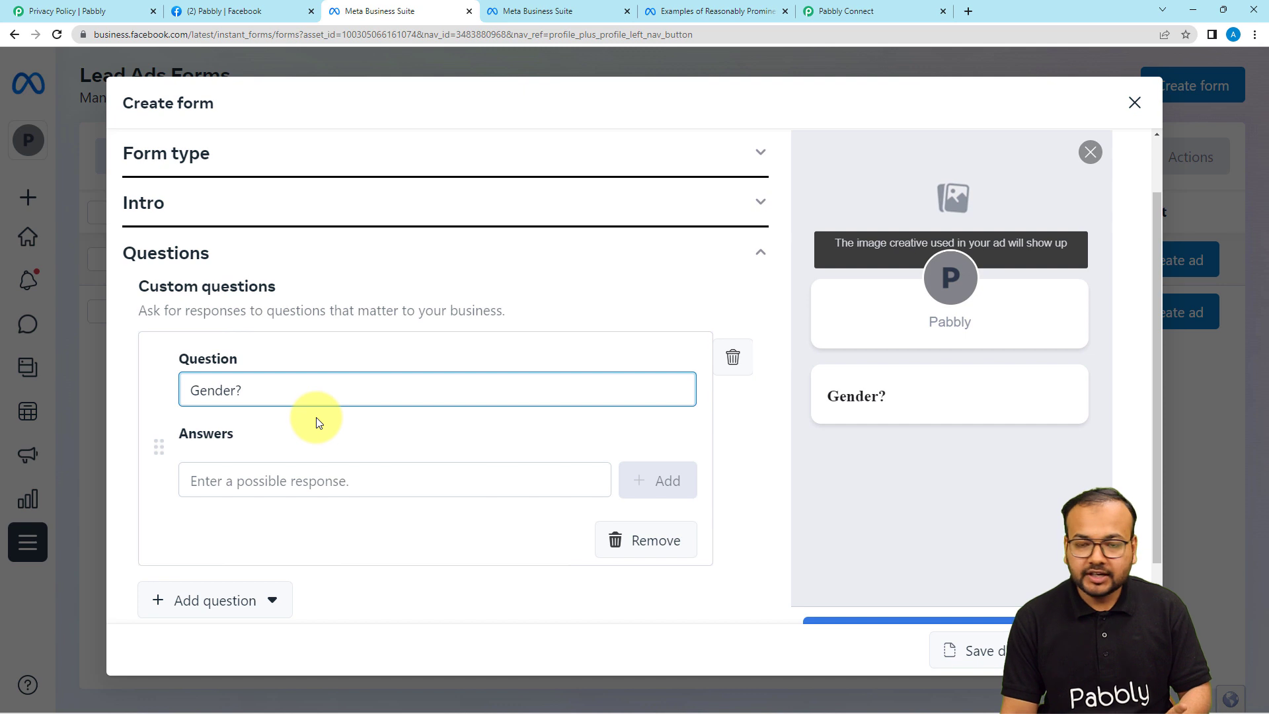
Step: Add "Female" and "Male" as the possible answers to the Gender question
left_click(258, 480)
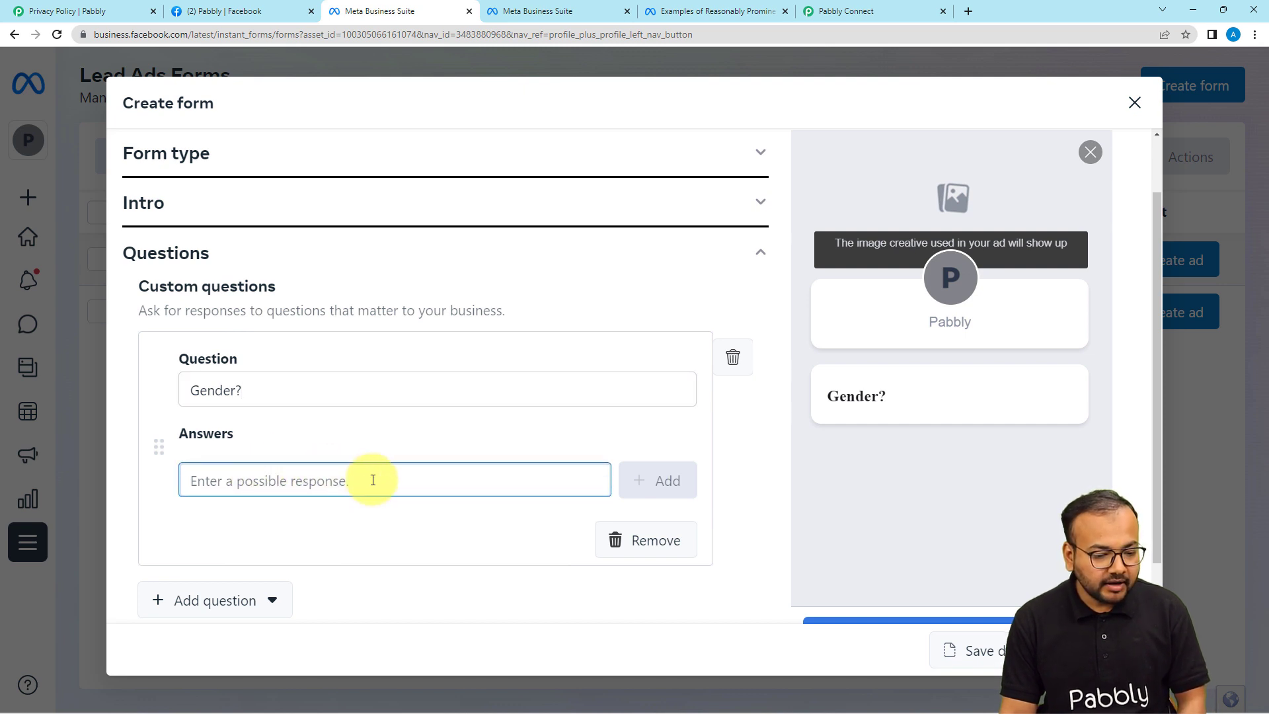
type("Female")
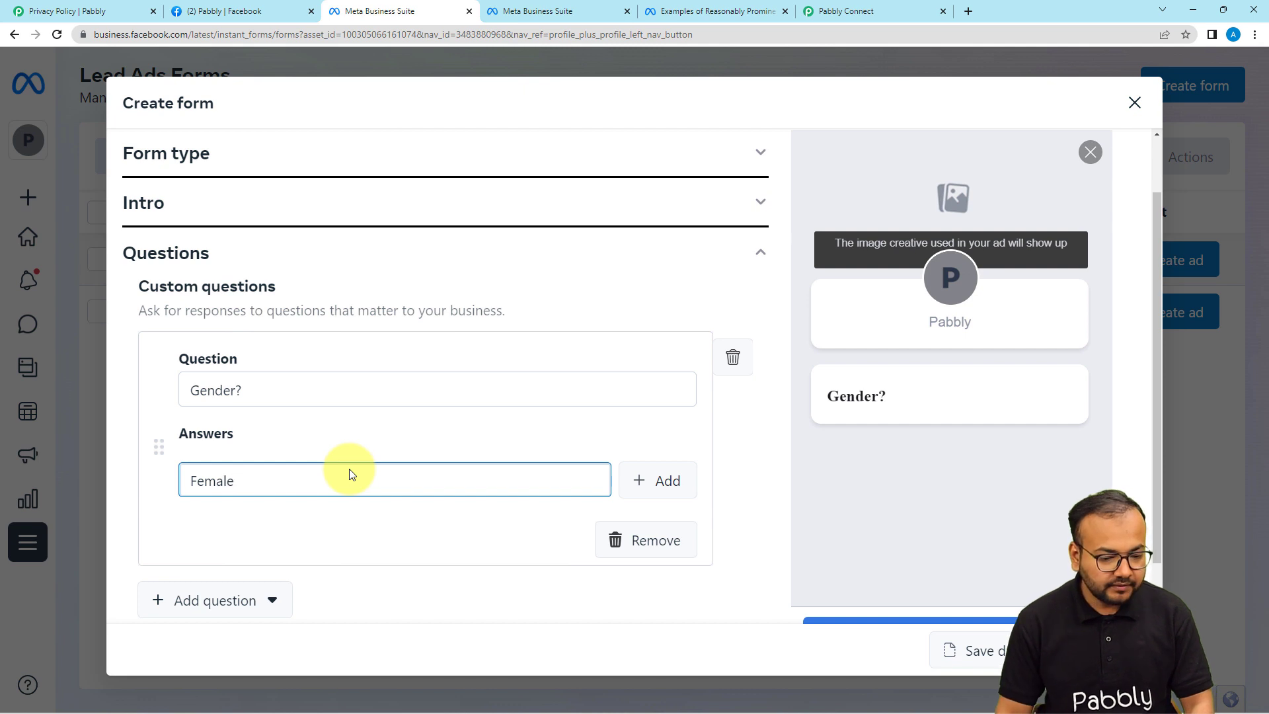
left_click(638, 480)
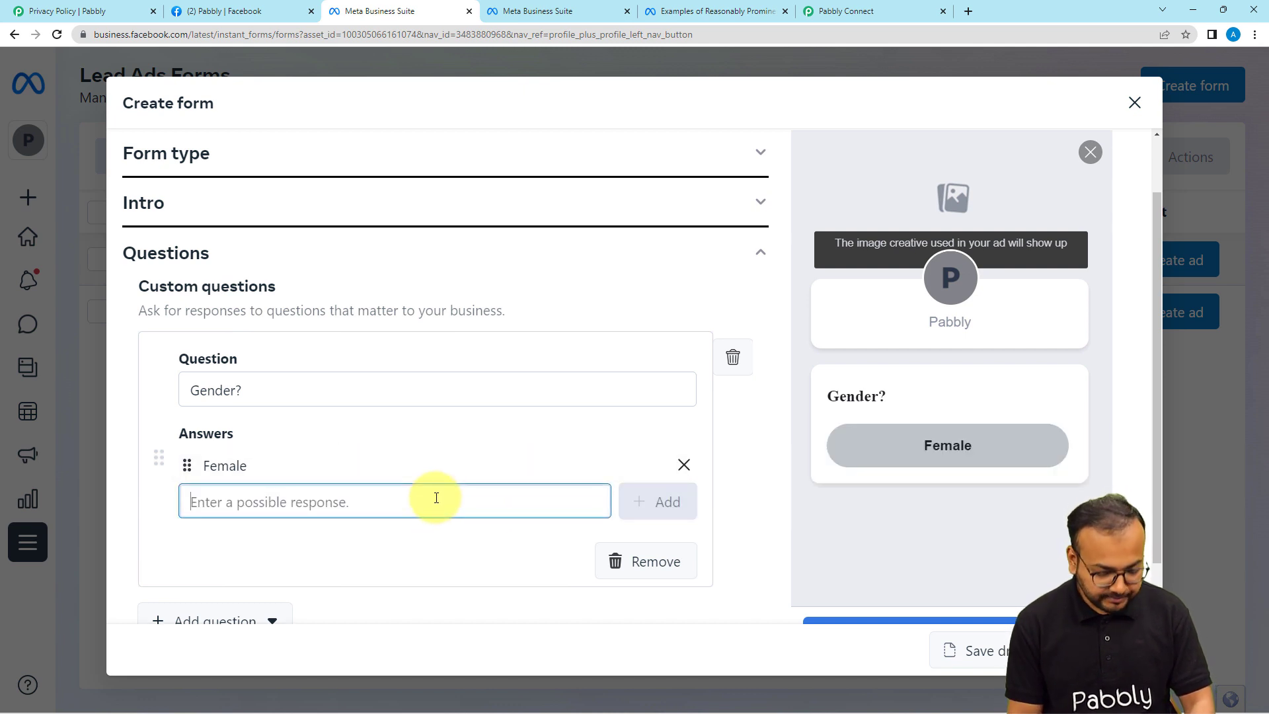
type("Male")
left_click(494, 542)
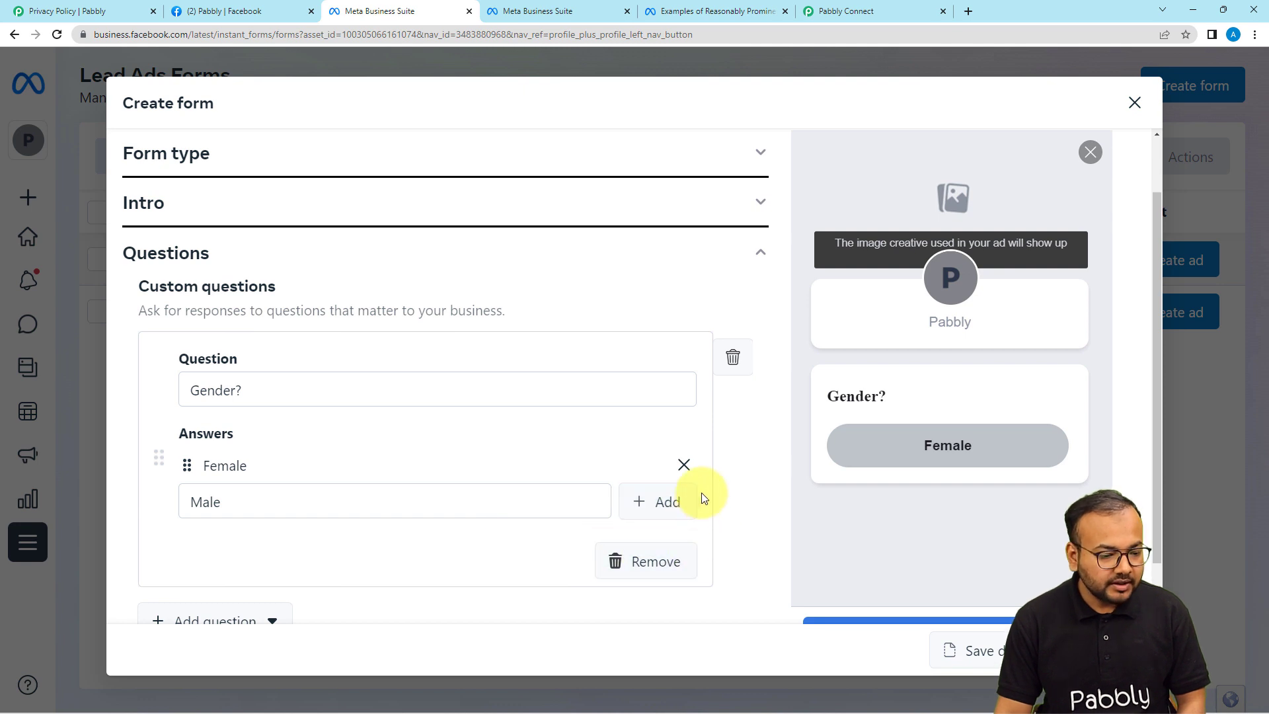
left_click(648, 506)
Step: Copy the example notice "We'll use your information to send you our weekly newsletters." from the prefill description's examples and return to the form
scroll(745, 533, "down", 5)
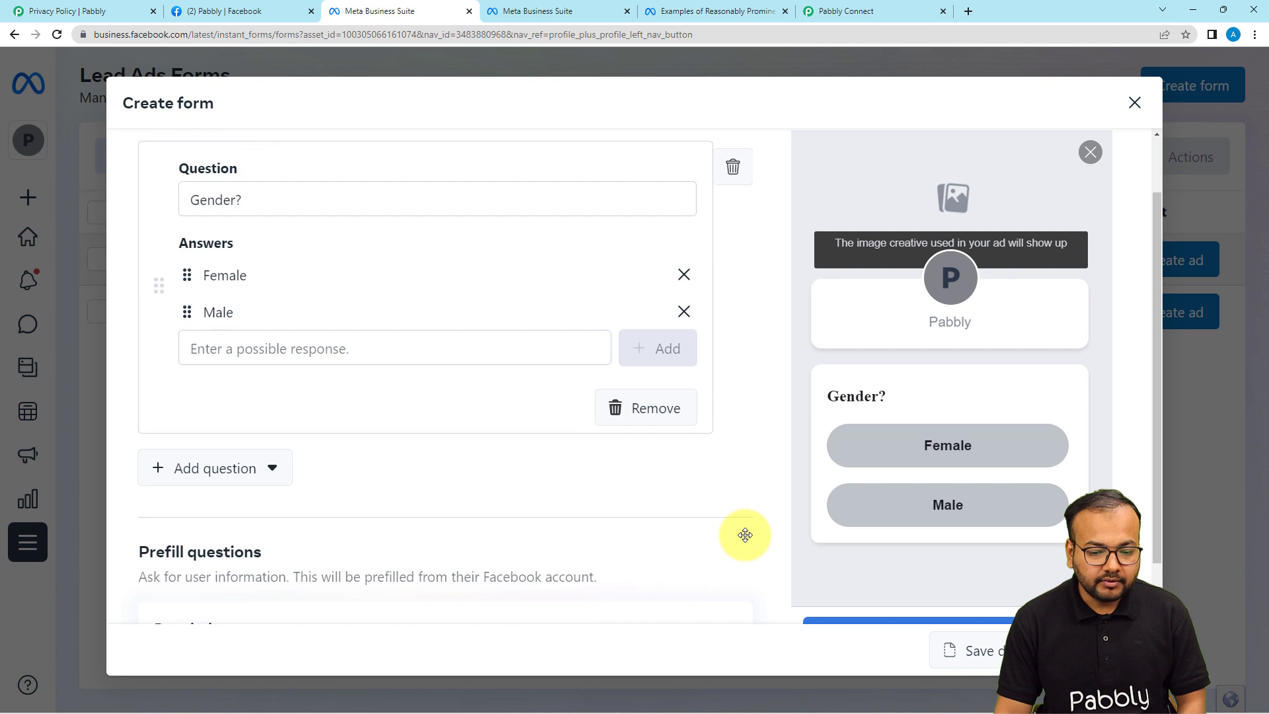
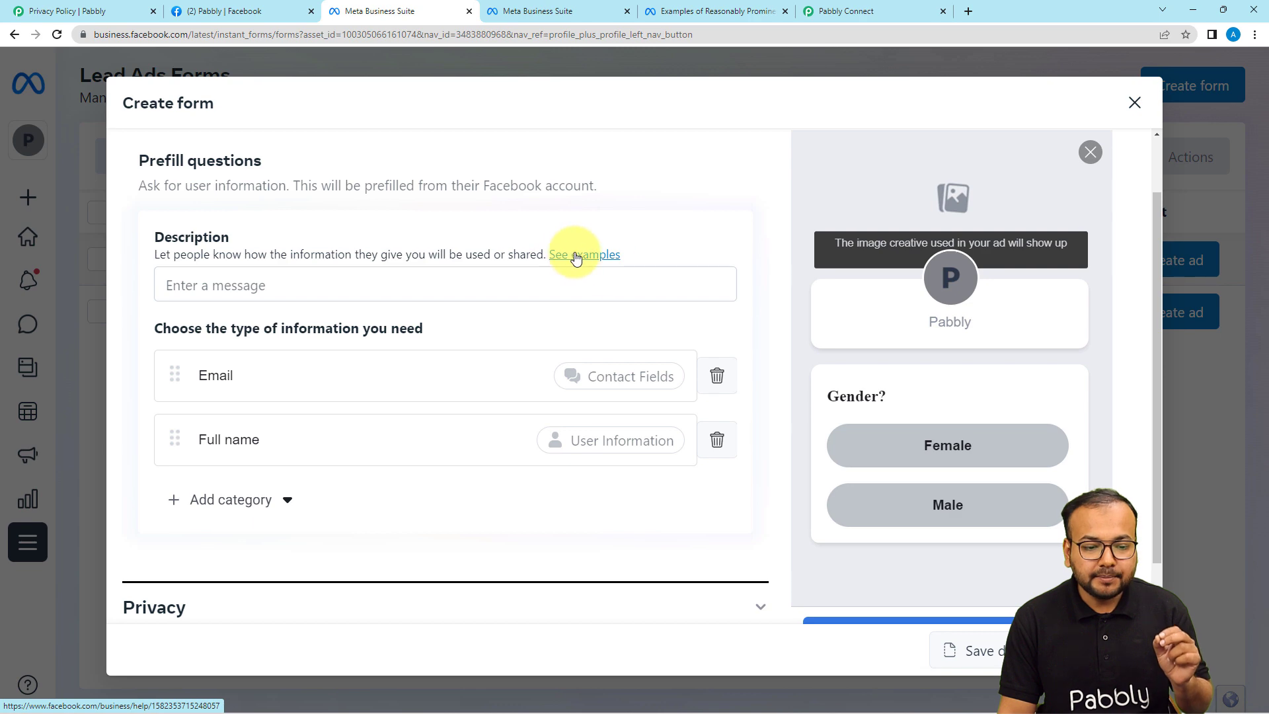
left_click(576, 257)
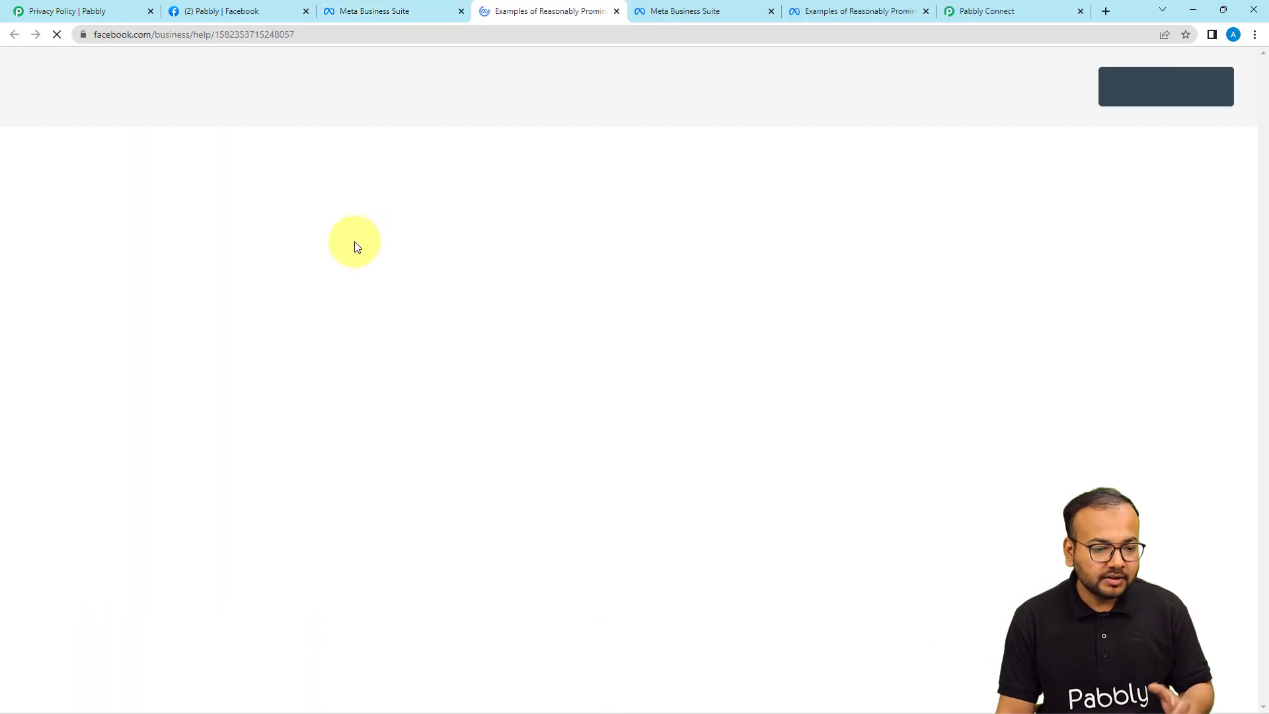
scroll(320, 306, "down", 4)
scroll(319, 306, "down", 4)
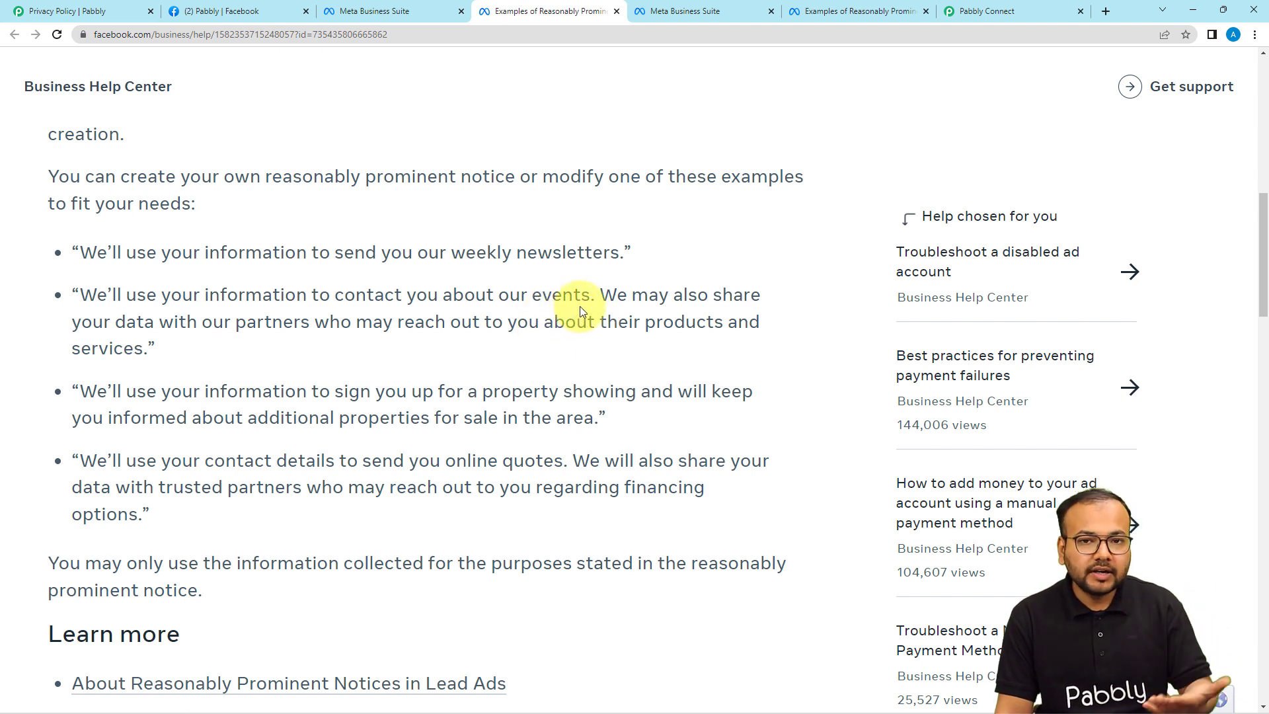
left_click_drag(81, 253, 616, 265)
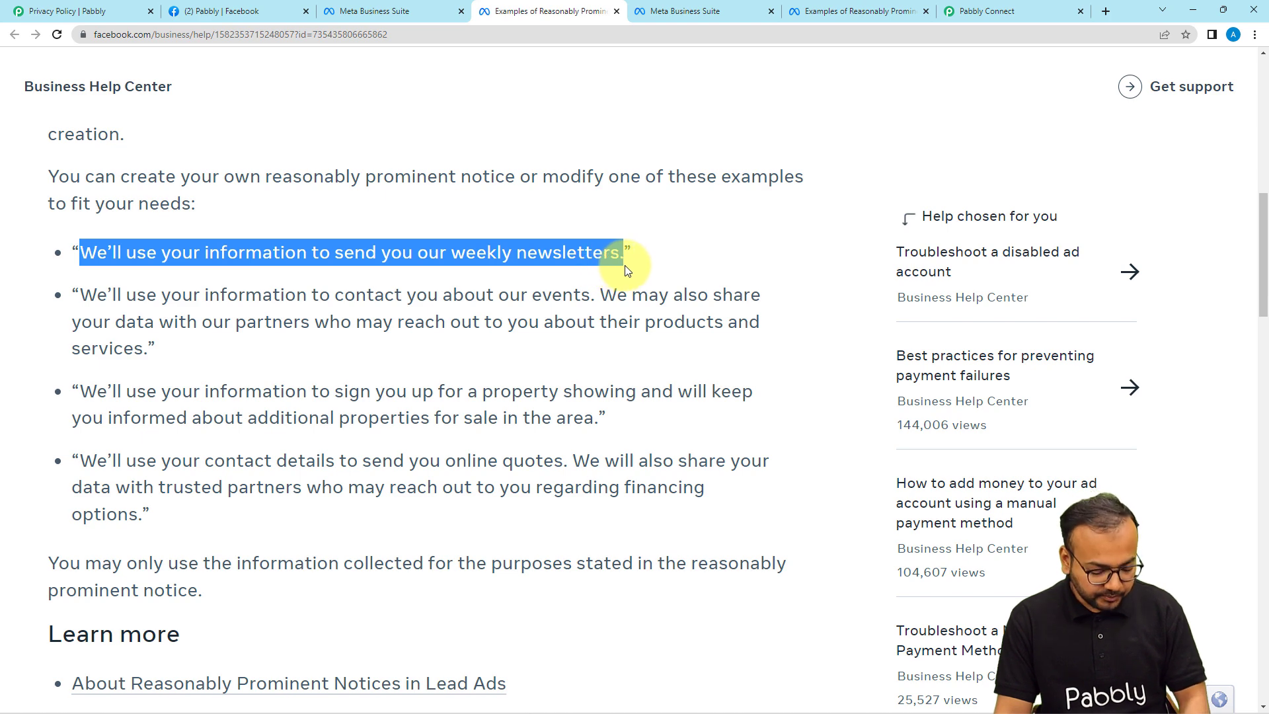
left_click(357, 11)
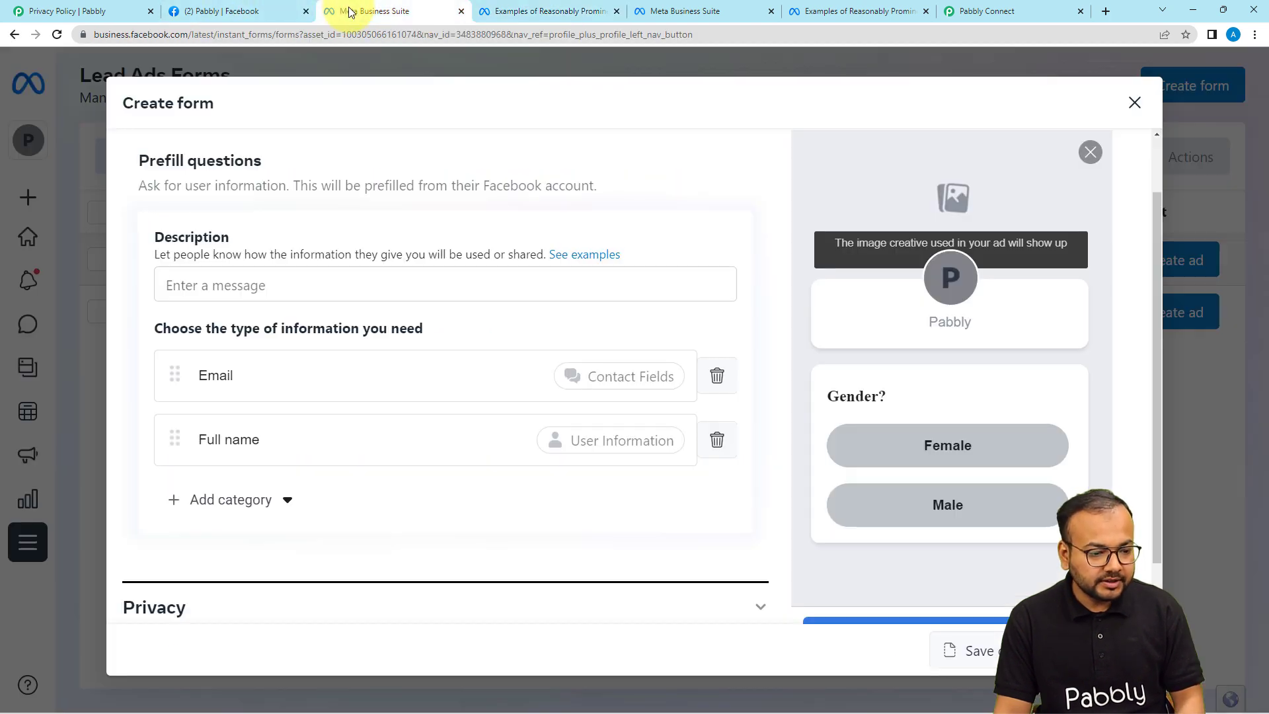
Step: Set the prefill questions' description to "We'll use your information to send you our weekly newsletters."
left_click(303, 282)
type("We'll use your information to send you our weekly newsletters.")
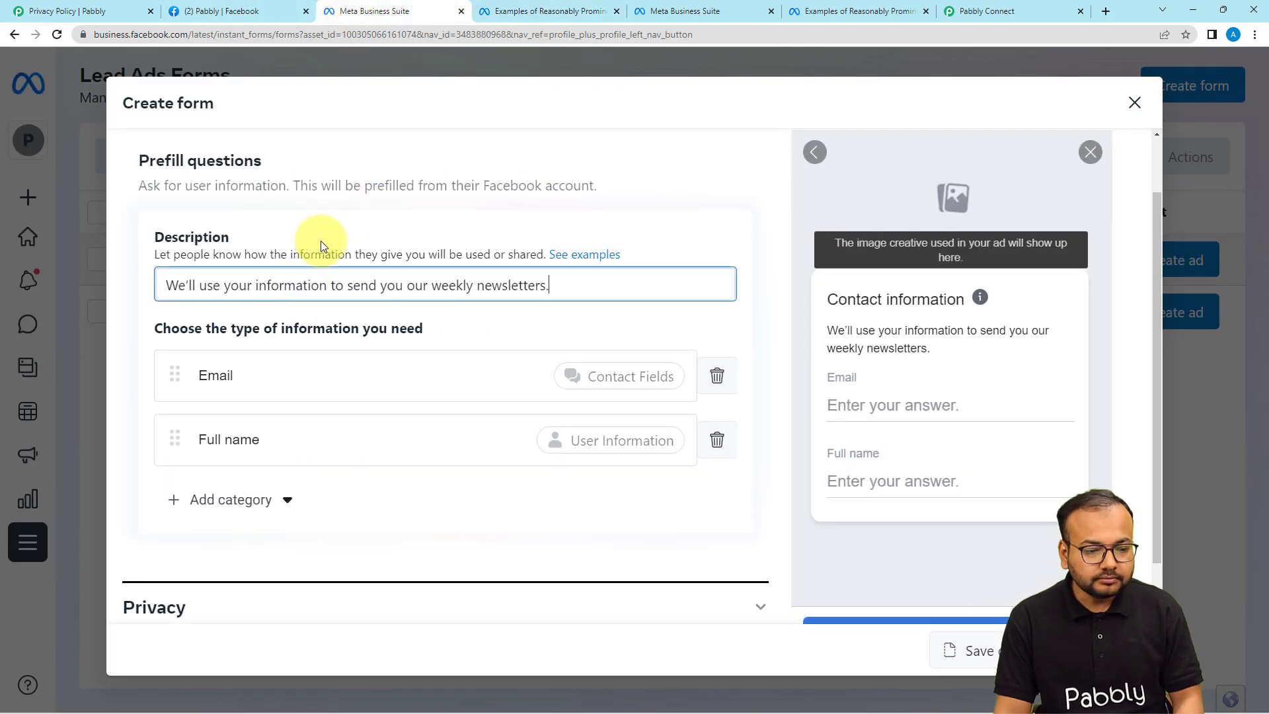
left_click(322, 241)
Step: Examine the categories of prefill information that can be added, including demographic questions, work information and national ID number
scroll(312, 314, "down", 1)
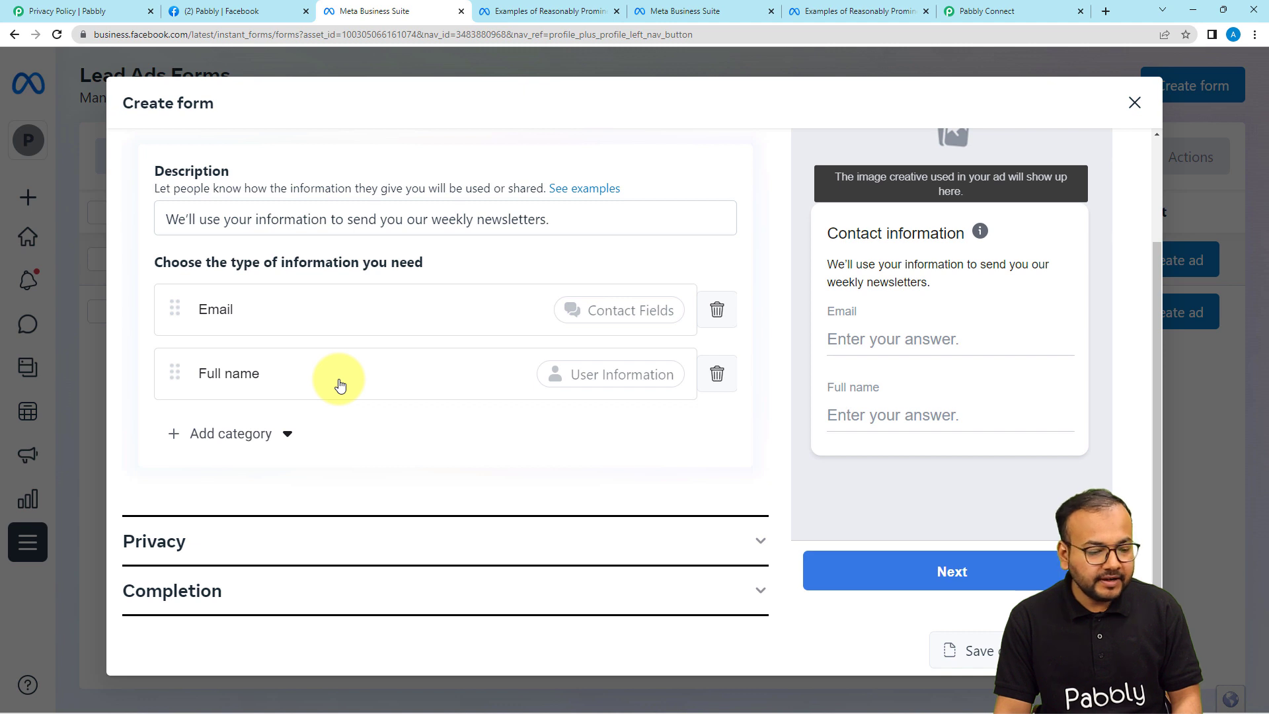
left_click(241, 430)
mouse_move(217, 522)
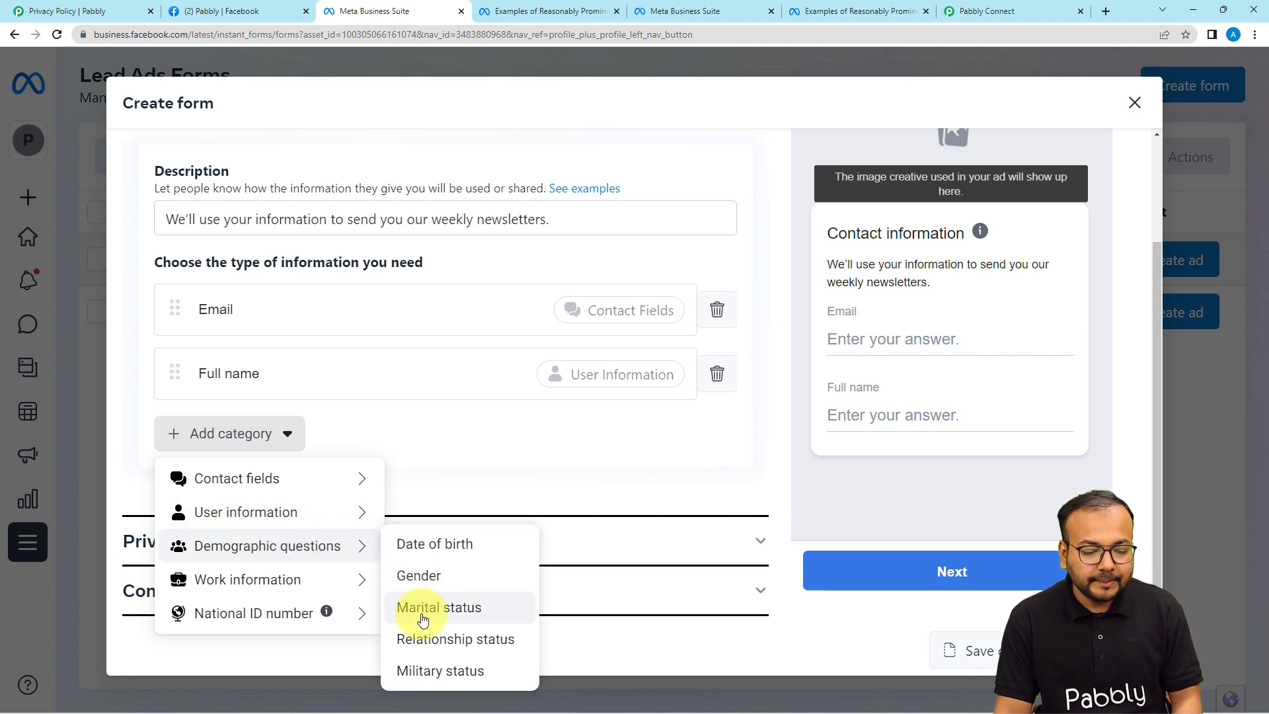
mouse_move(260, 574)
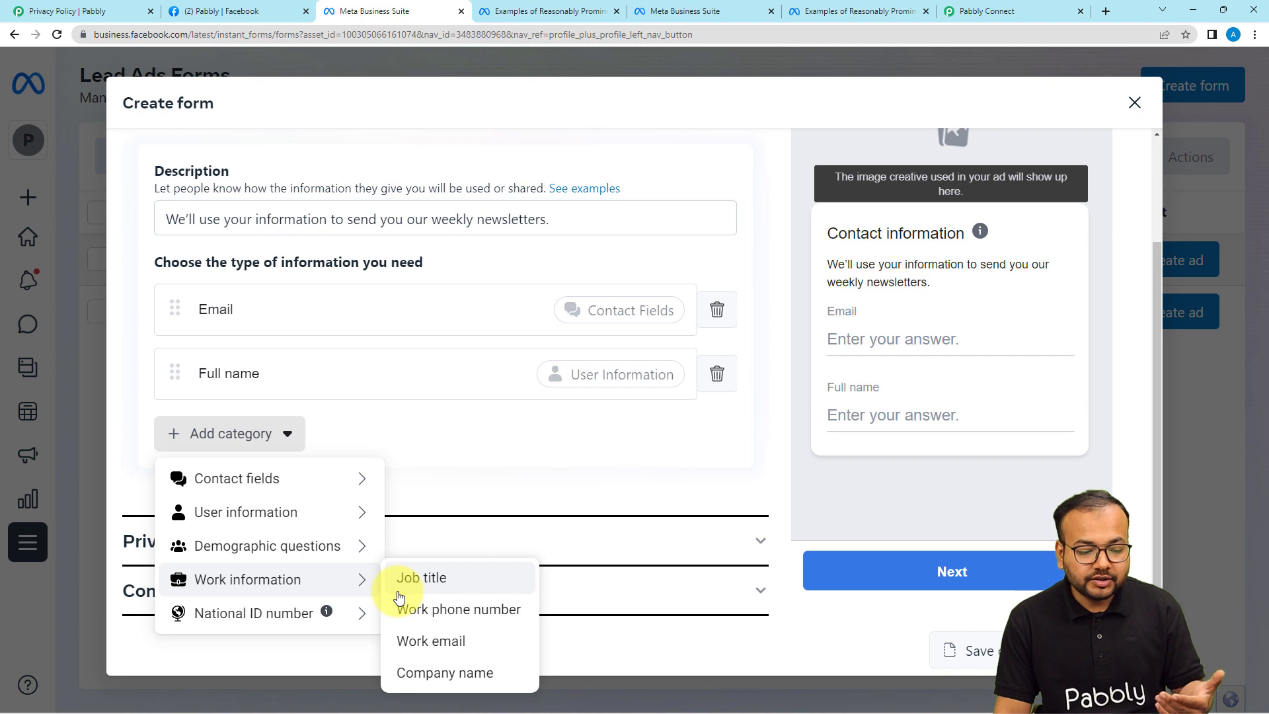
mouse_move(269, 612)
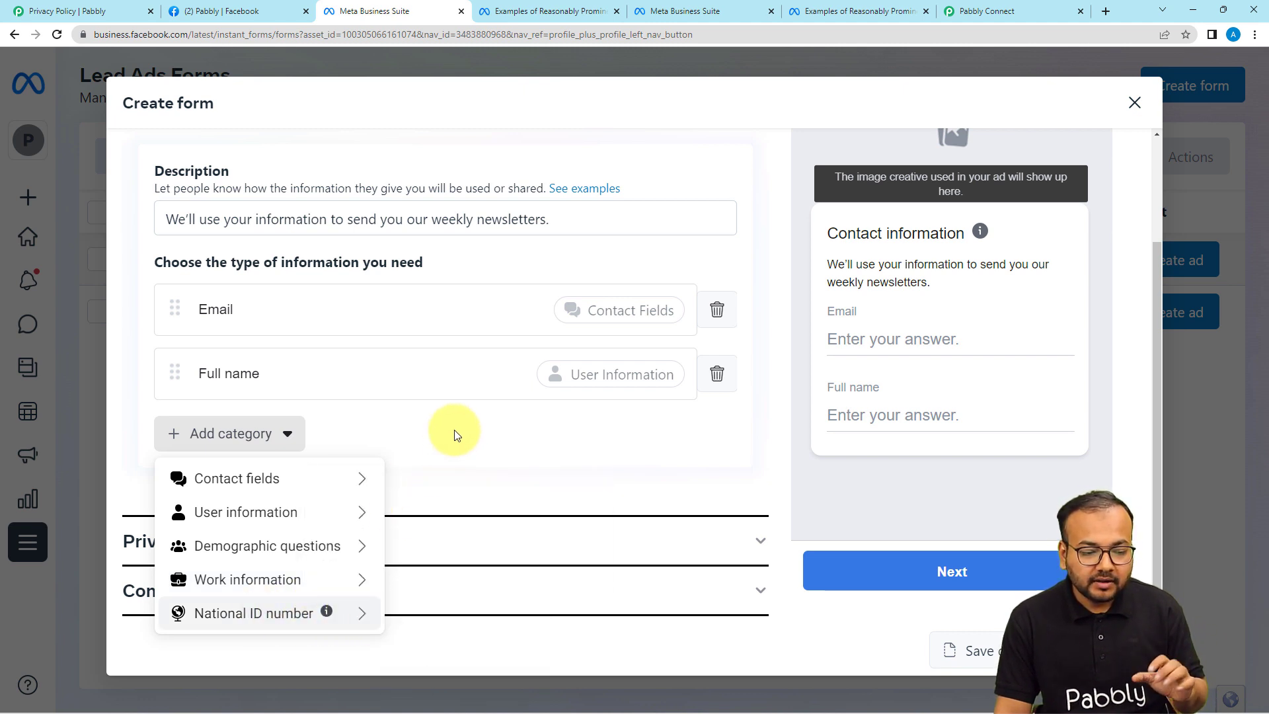
left_click(444, 469)
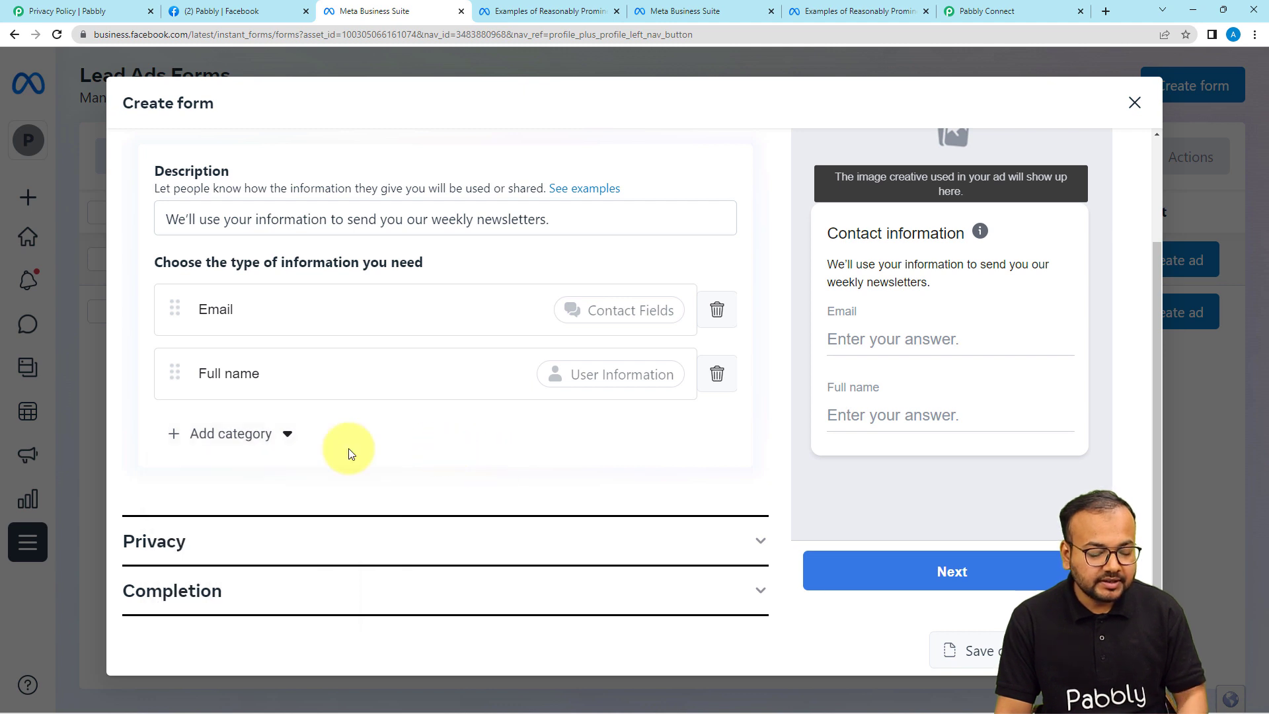
left_click(141, 541)
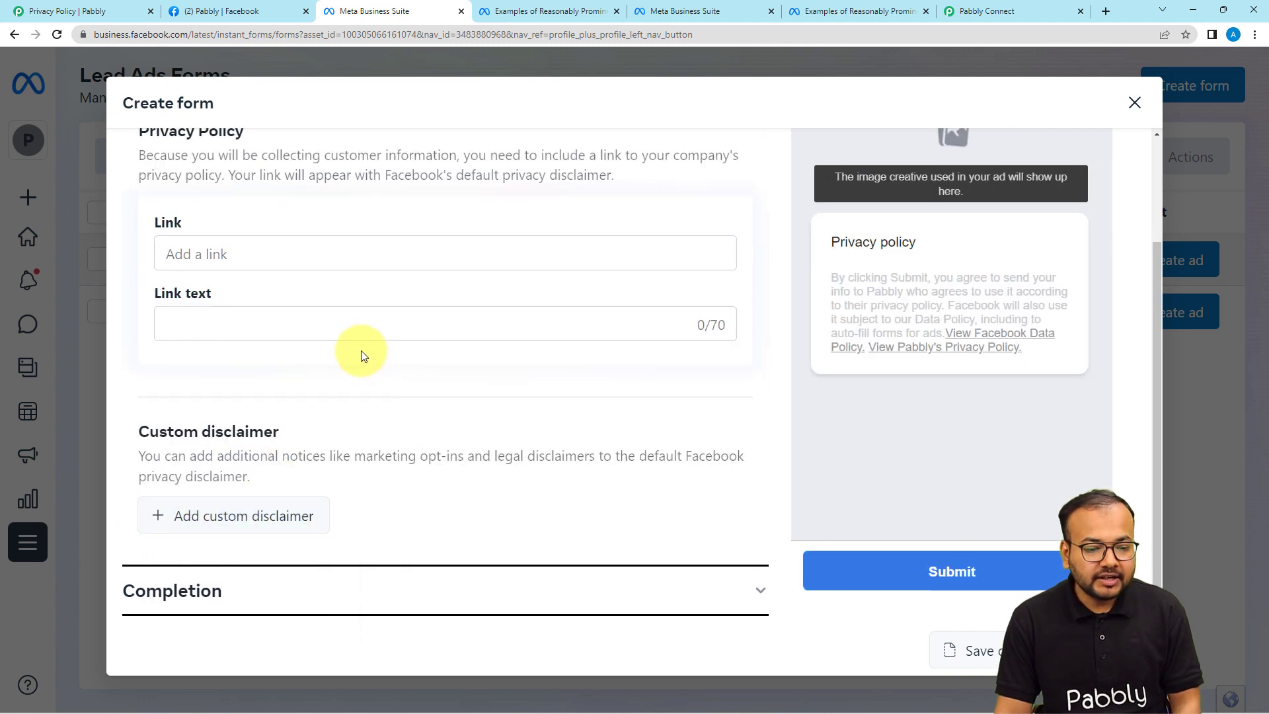
scroll(325, 312, "up", 2)
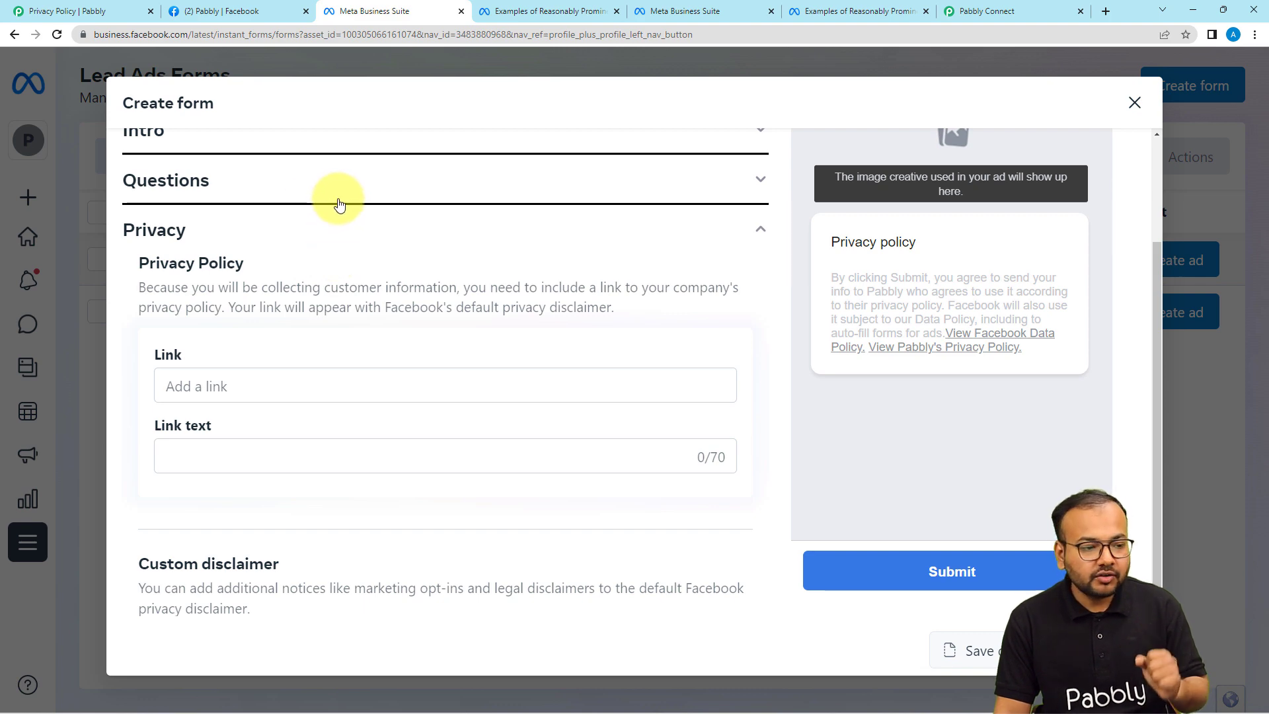
left_click(119, 14)
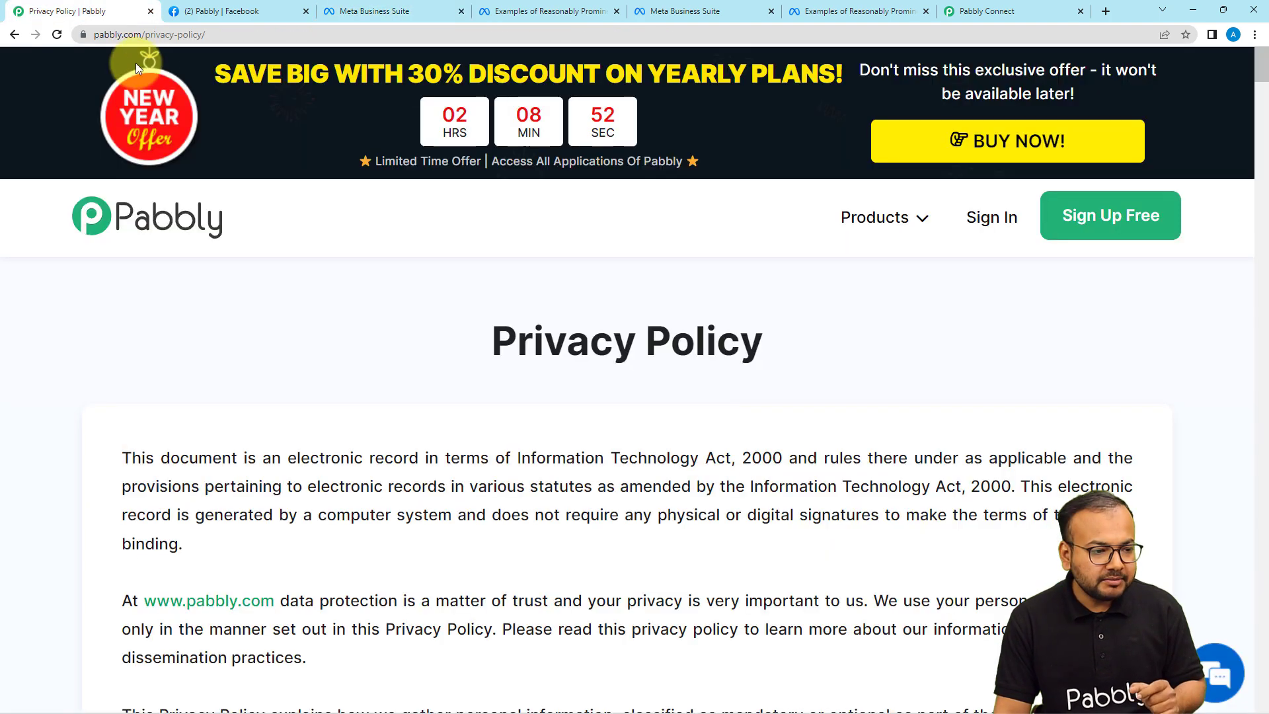
left_click(237, 40)
key("ctrl+c")
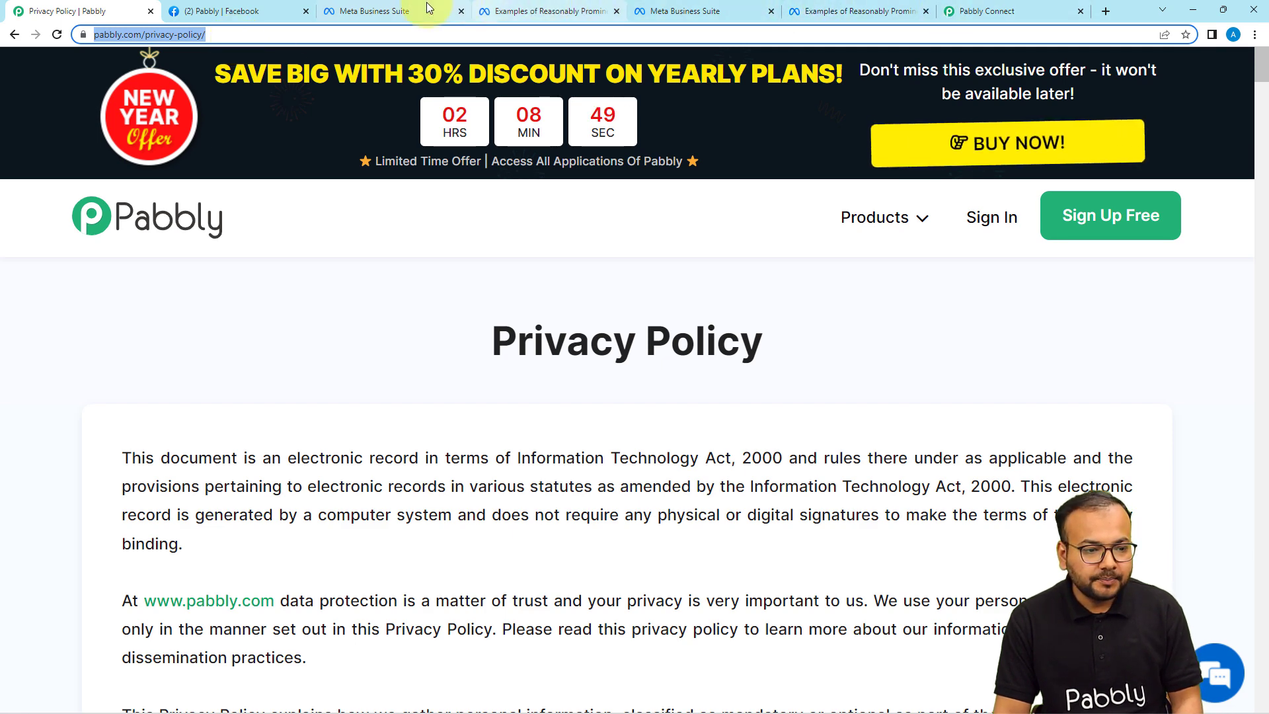
left_click(356, 11)
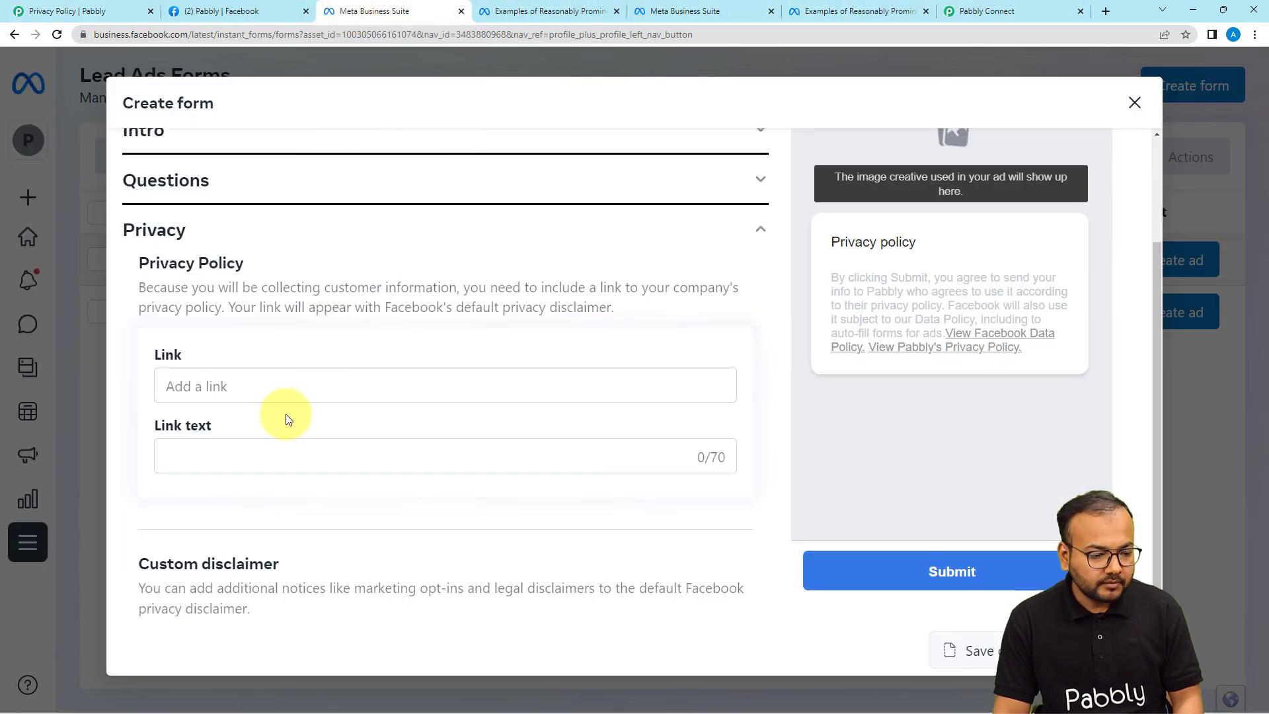
left_click(288, 386)
key("ctrl+v")
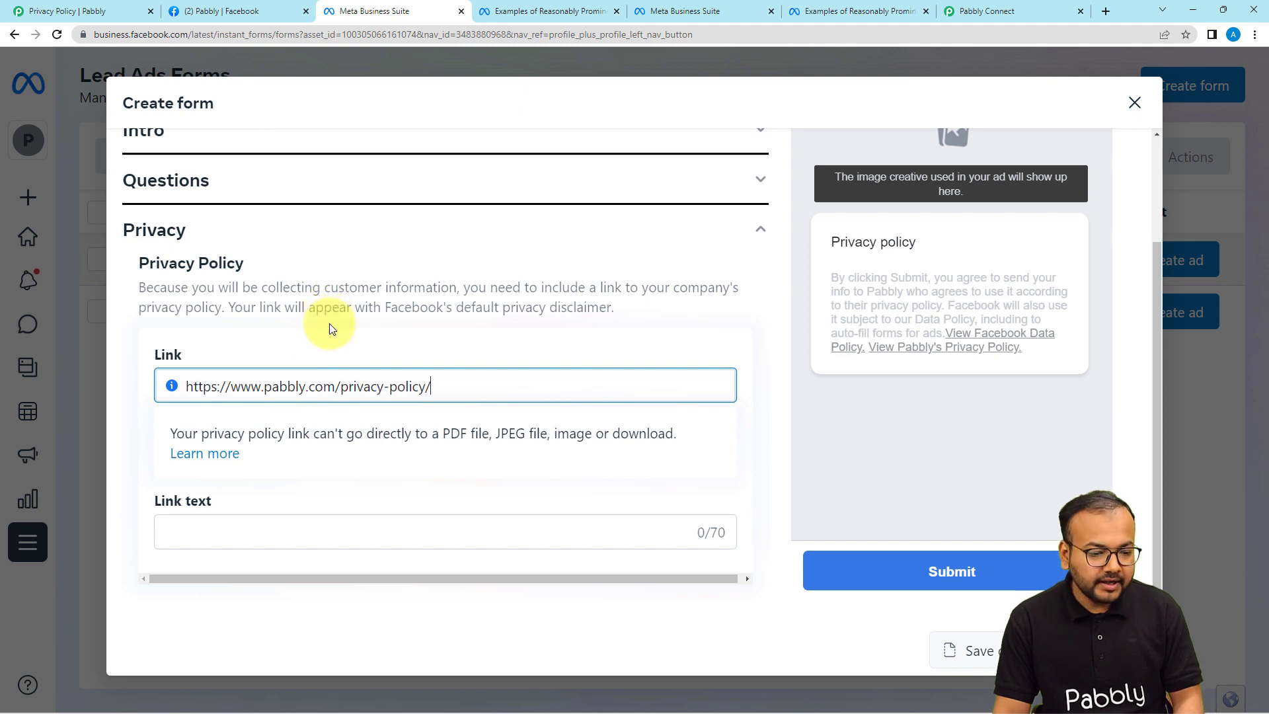
left_click(329, 323)
Step: Open the form's Completion section and review its message for leads, call-to-action and link settings
scroll(329, 323, "down", 2)
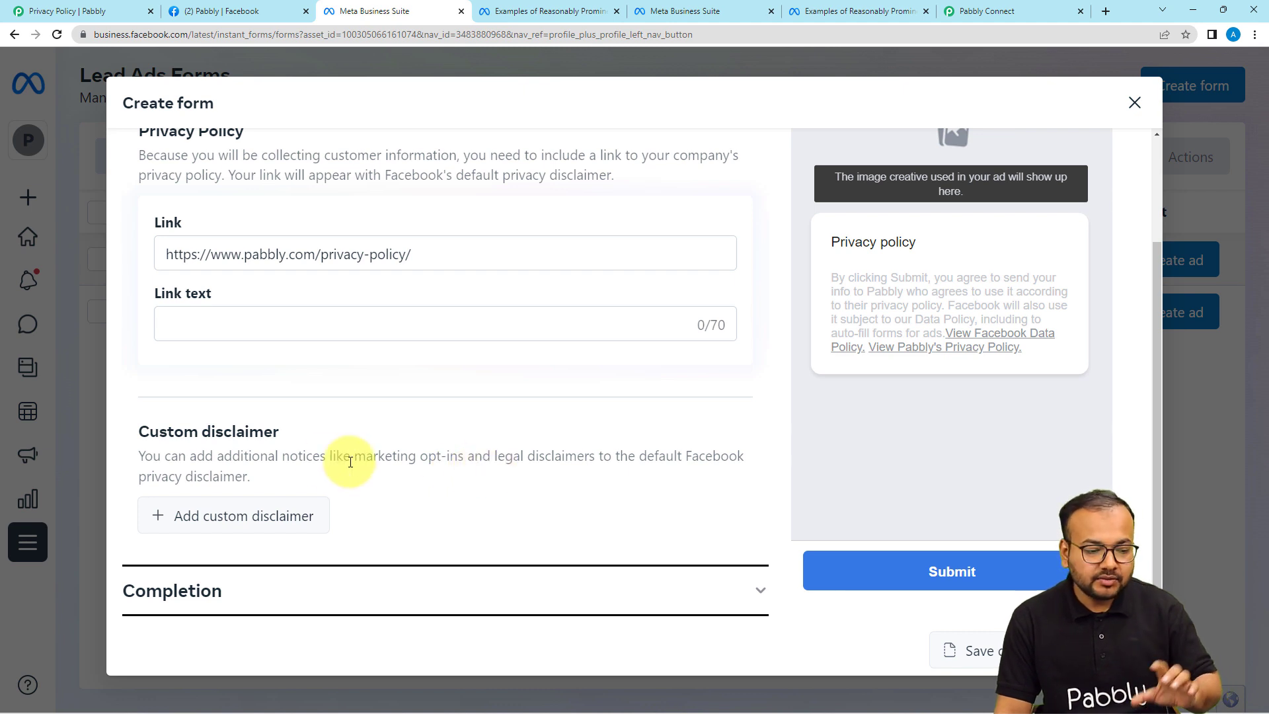
left_click(204, 588)
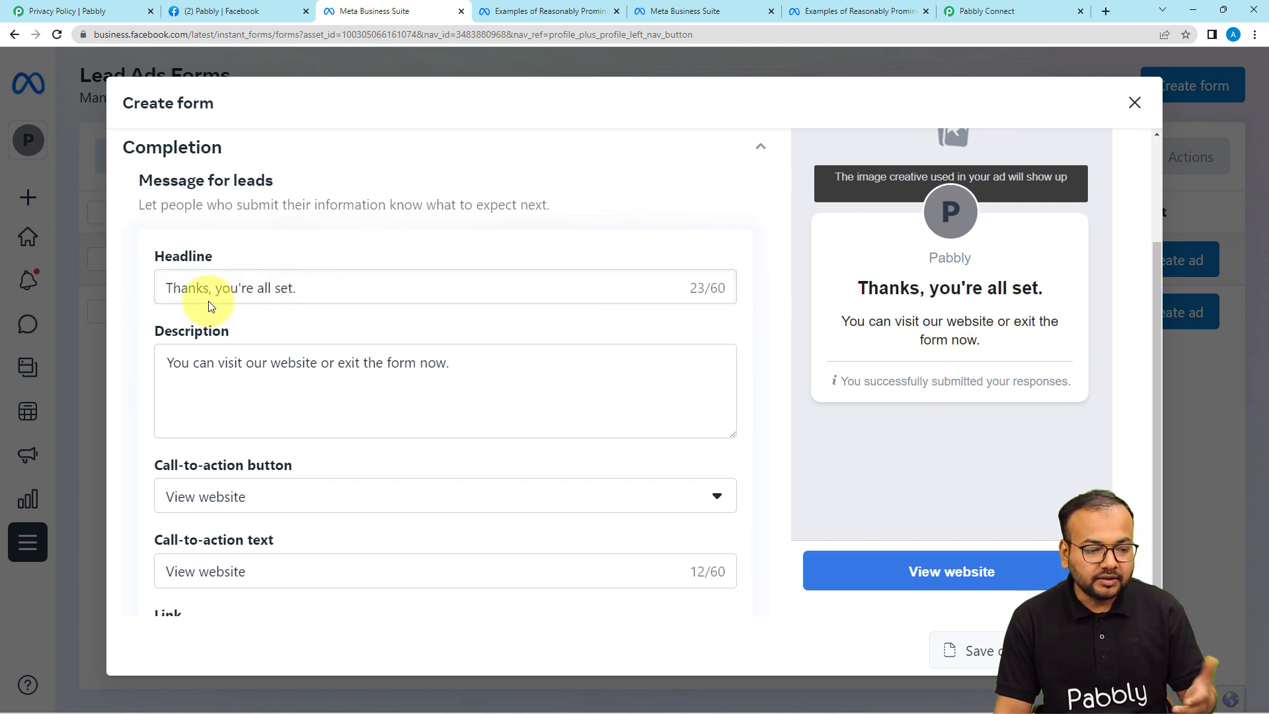
scroll(231, 384, "down", 1)
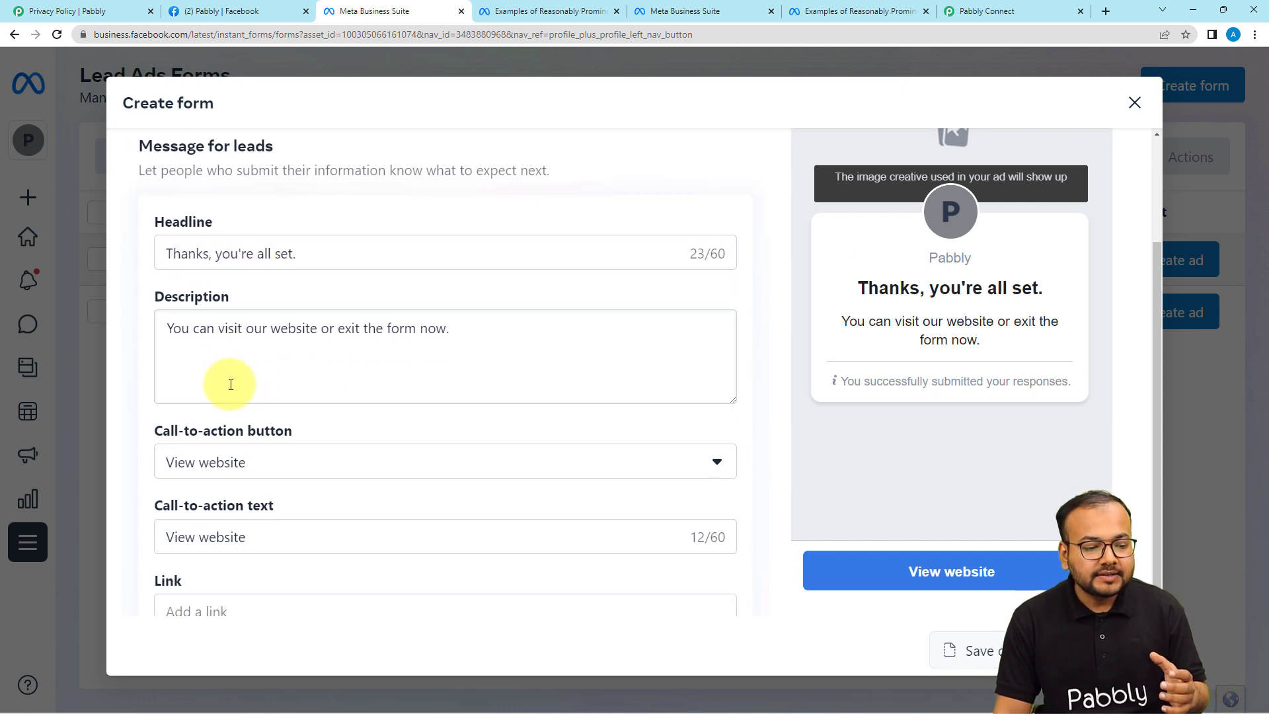
scroll(231, 384, "down", 2)
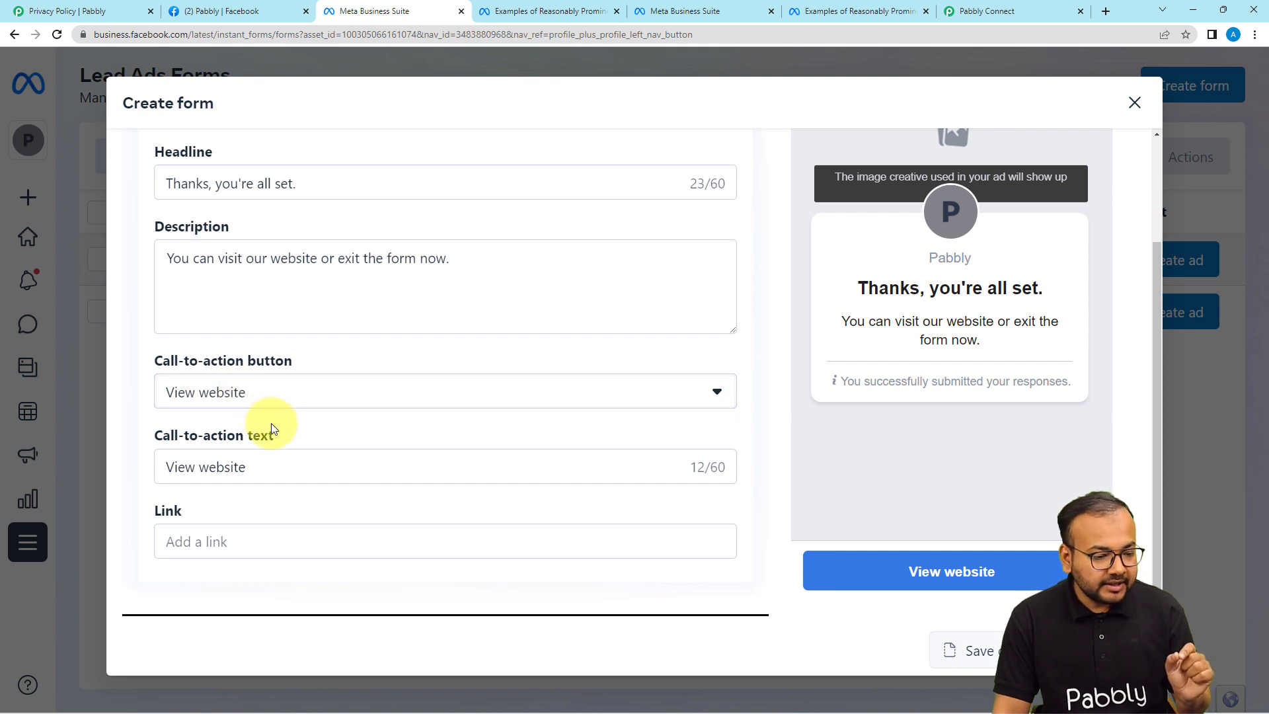
Step: Replace the completion message's call-to-action text with "shop now"
left_click(270, 469)
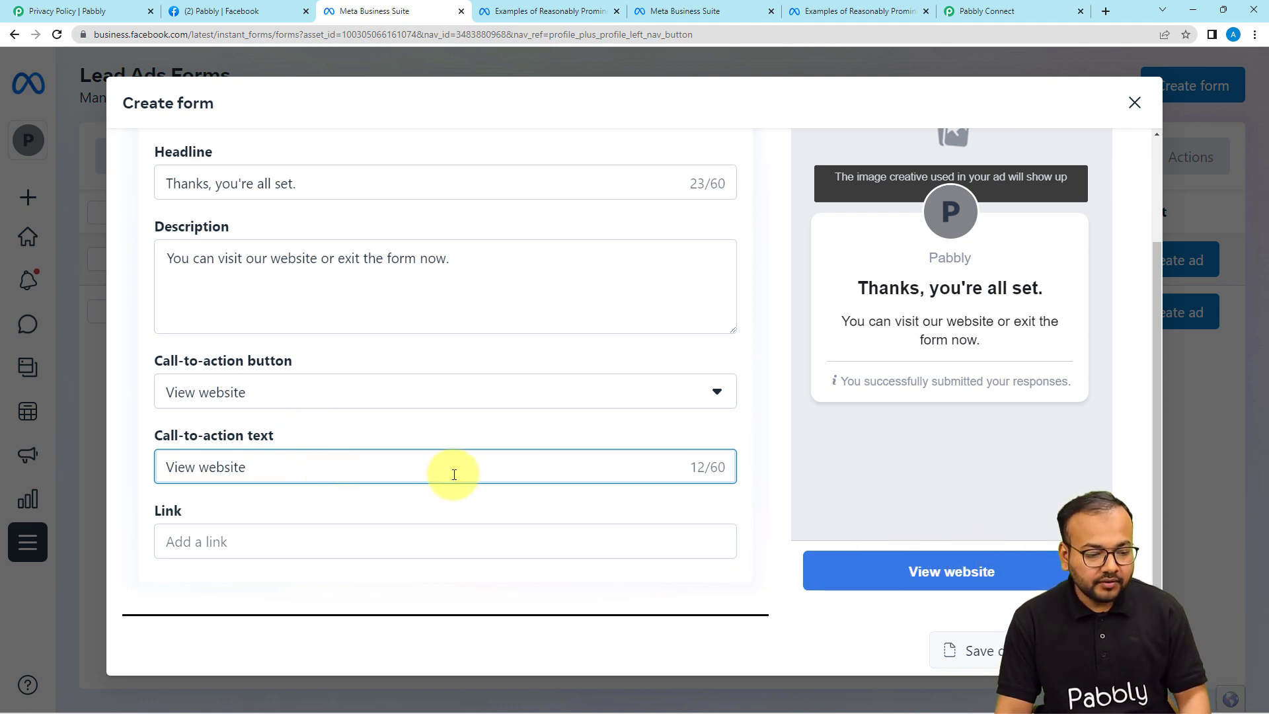
key("BackSpace")
key("BackSpace")
key("BackSpace")
key("BackSpace")
key("BackSpace")
key("BackSpace")
key("BackSpace")
key("BackSpace")
key("BackSpace")
key("BackSpace")
key("BackSpace")
key("BackSpace")
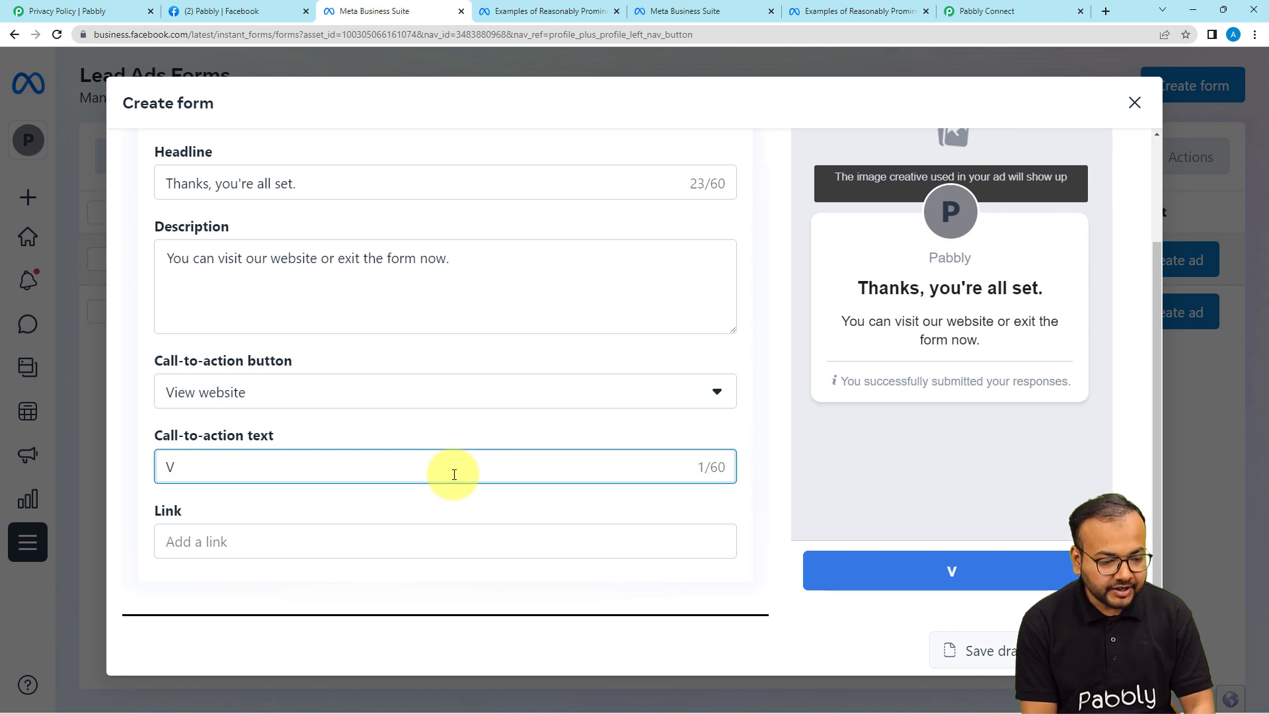
type("shop now")
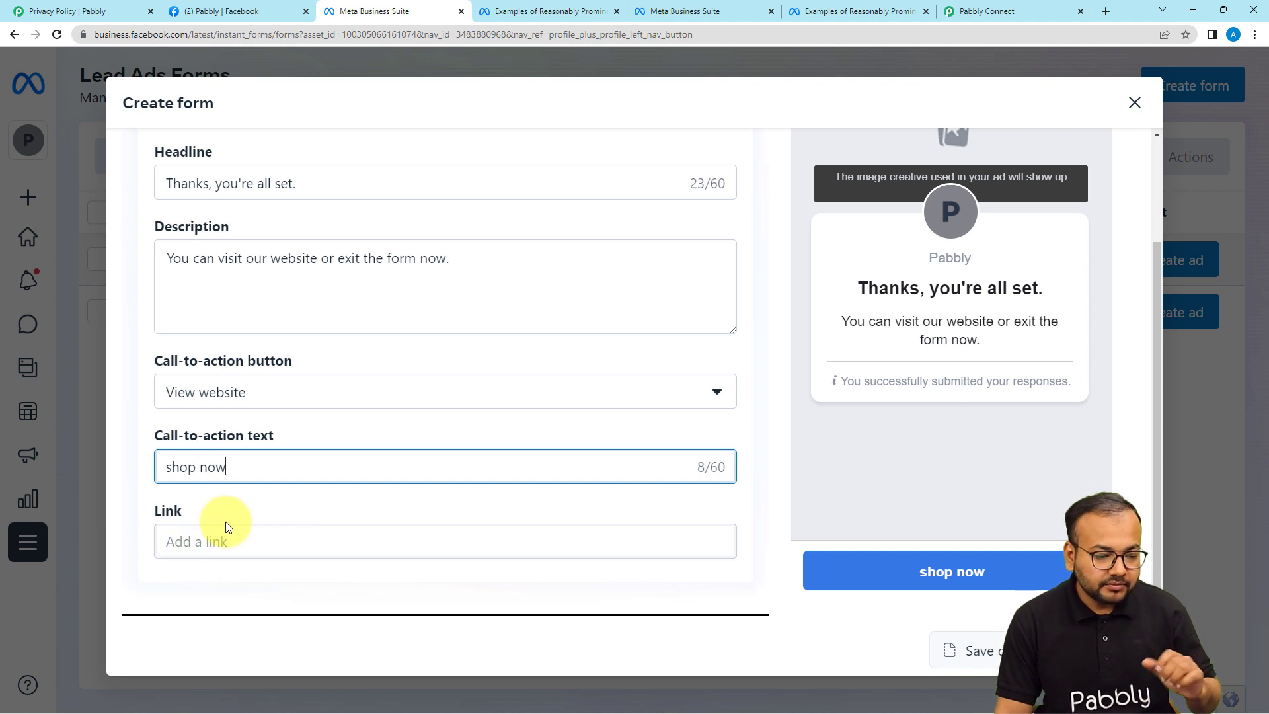
Step: Set the completion message's call-to-action text to "contact us"
key("BackSpace")
key("BackSpace")
key("BackSpace")
key("BackSpace")
key("BackSpace")
key("BackSpace")
key("BackSpace")
key("BackSpace")
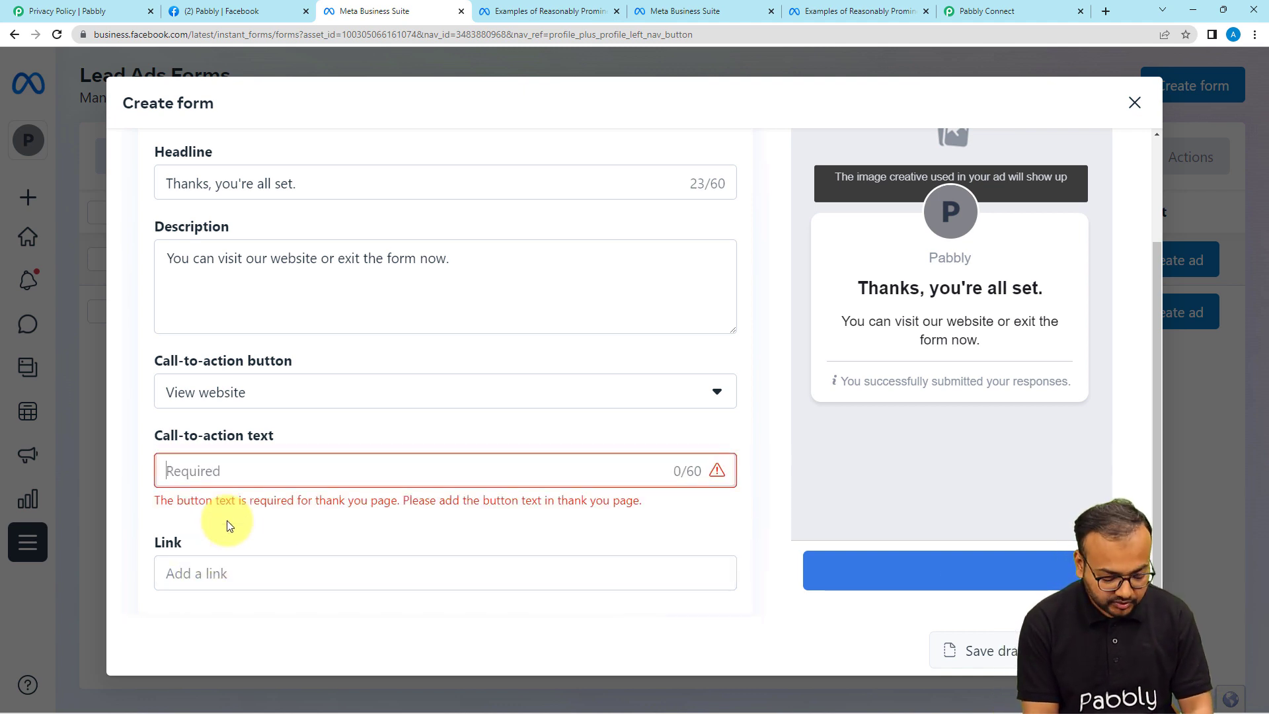
type("contact us")
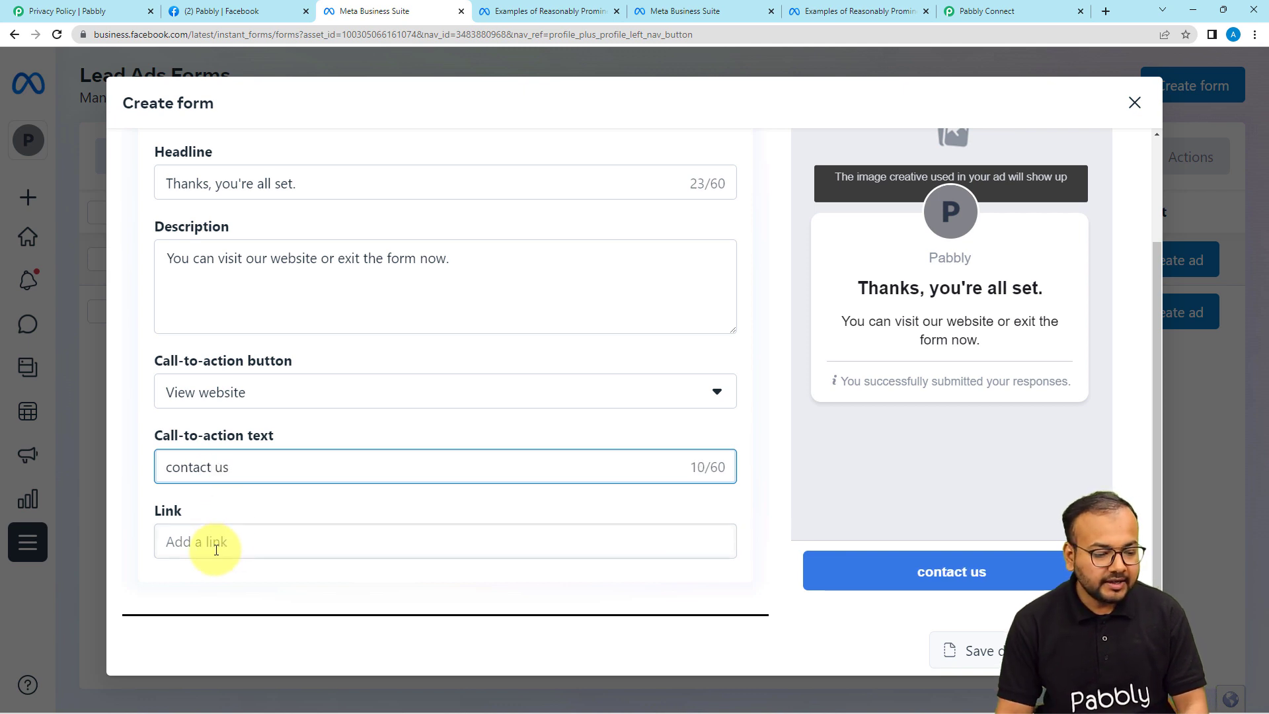
left_click(225, 543)
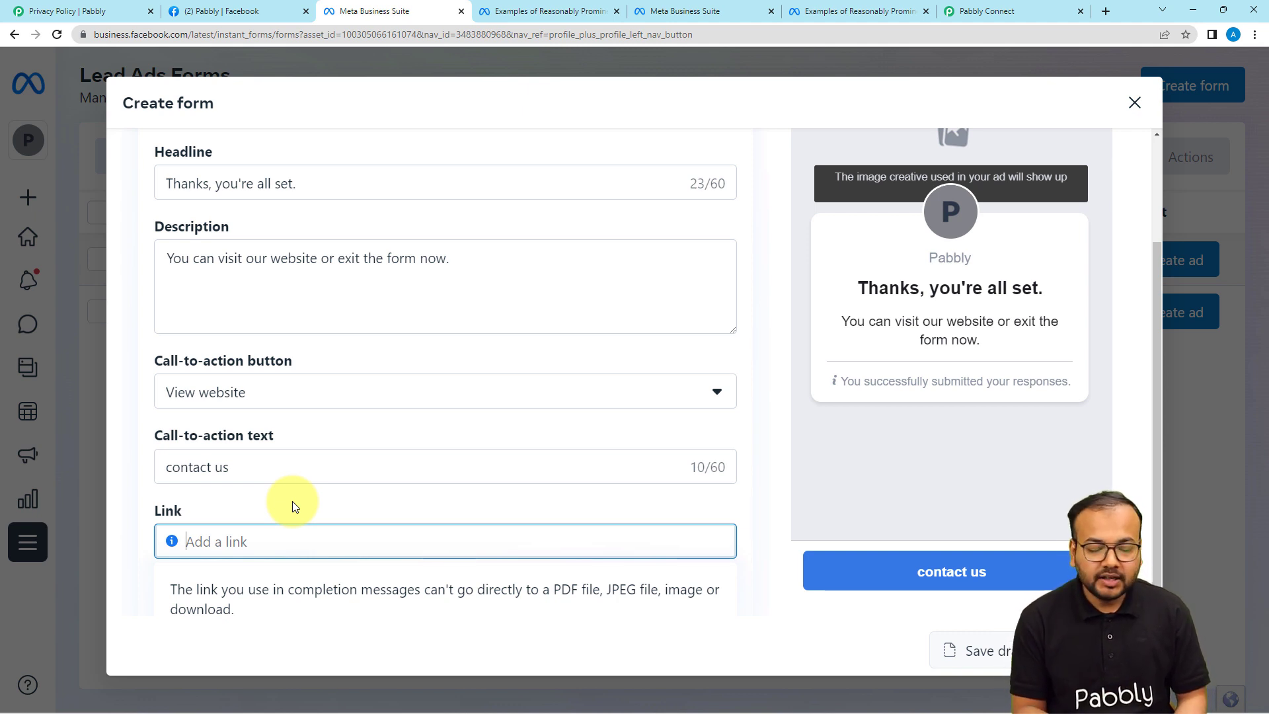
type("w")
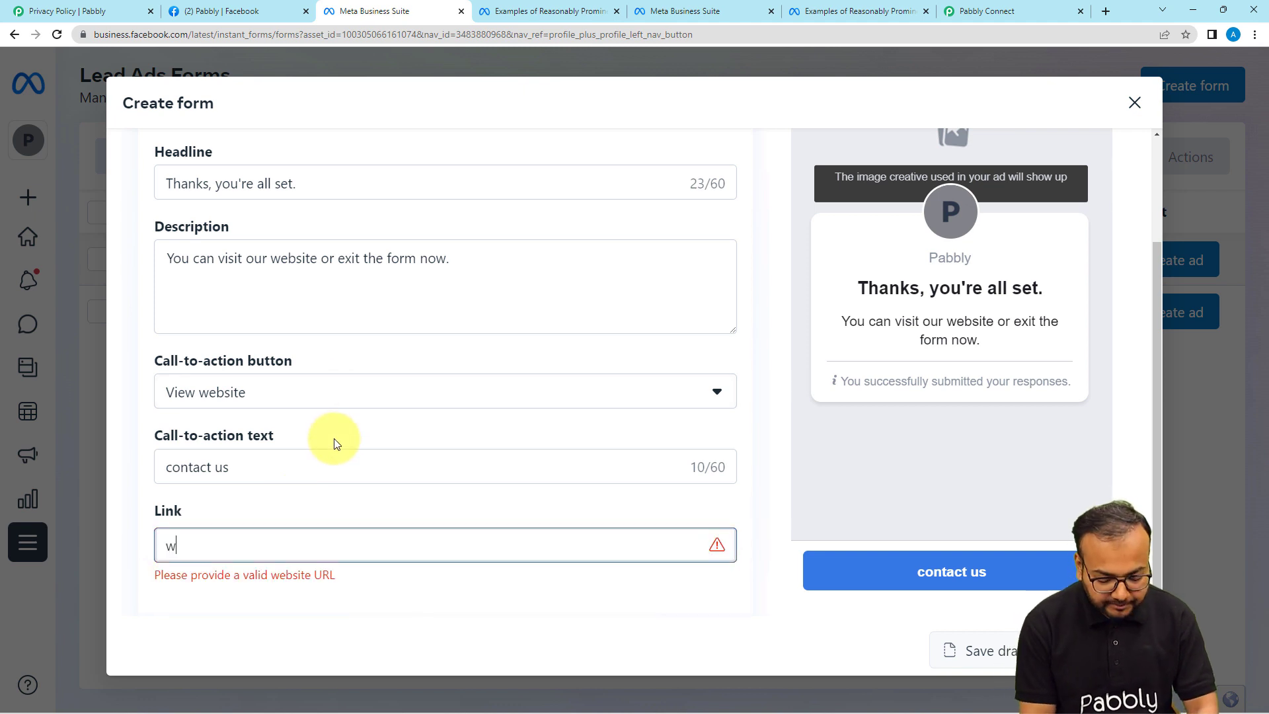
type("ww.pa")
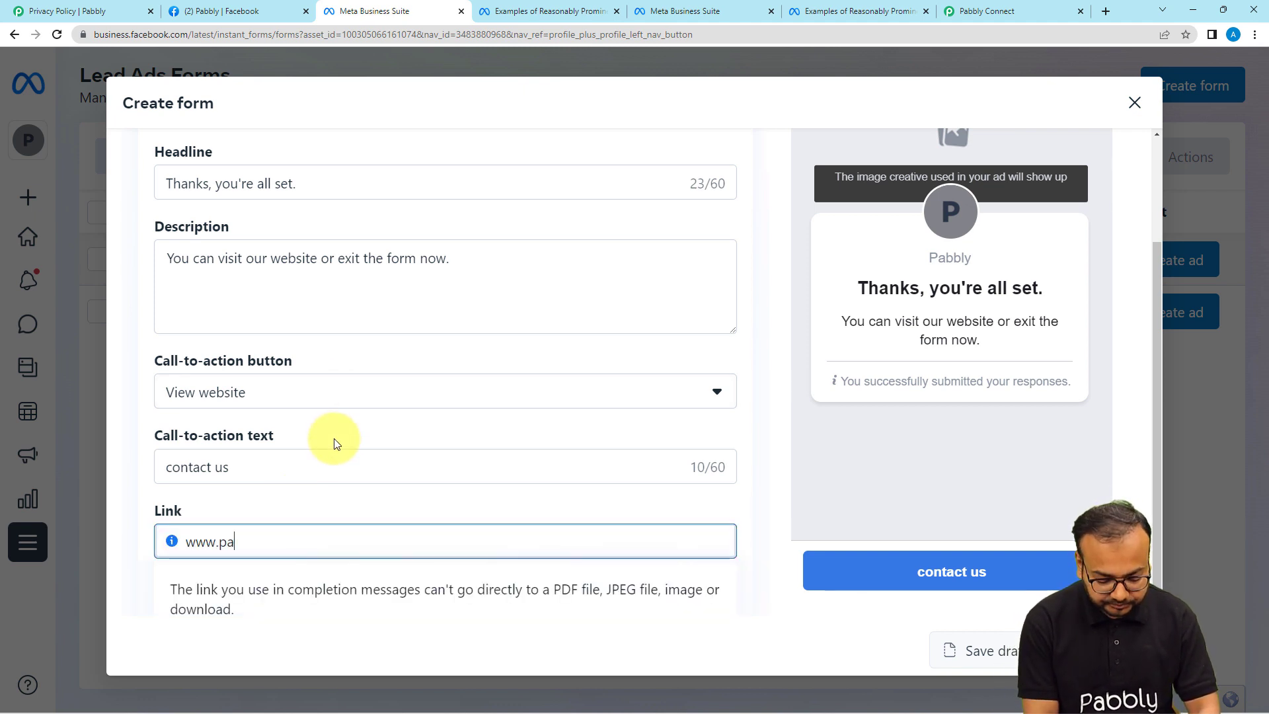
type("bbly.c")
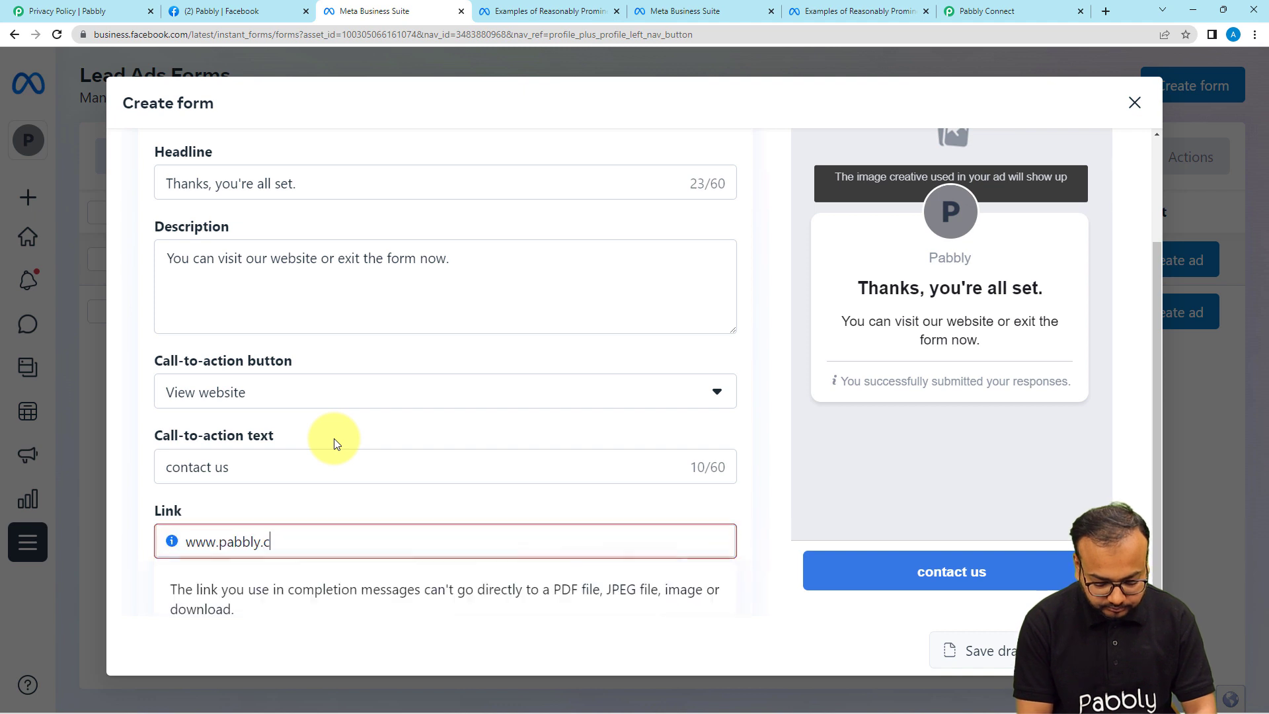
type("om")
left_click(451, 522)
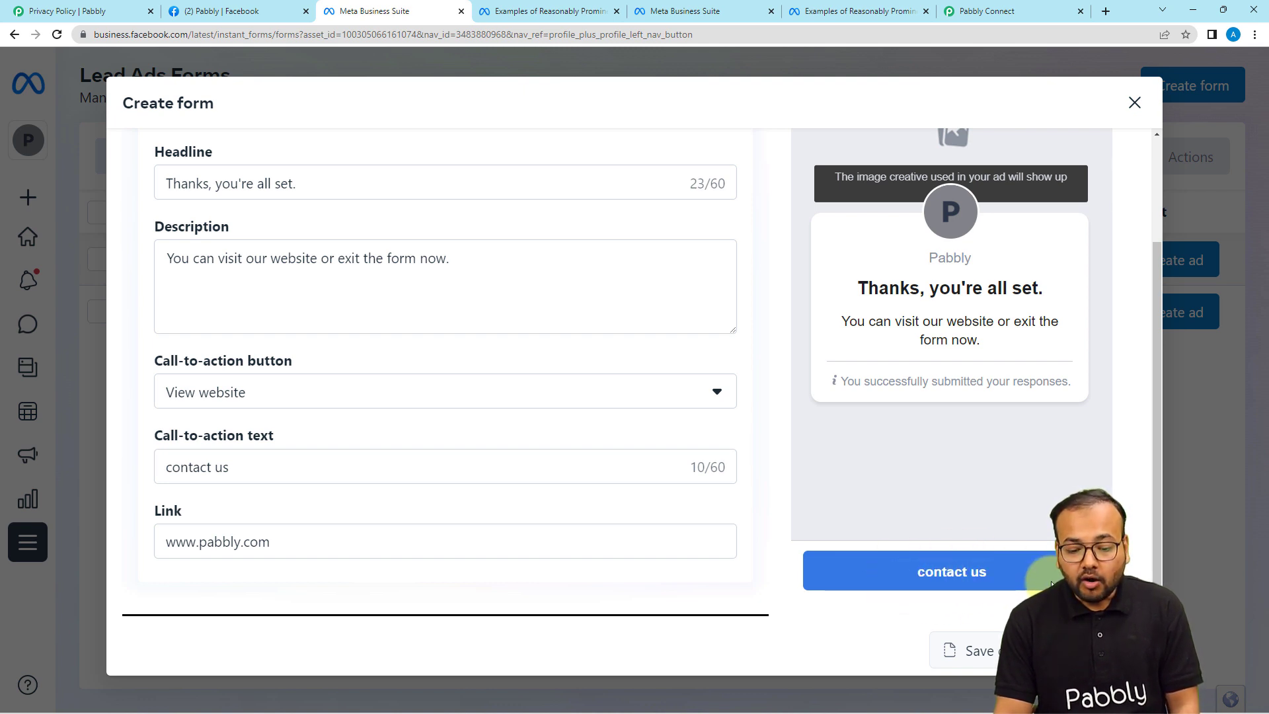
Step: Save the lead form as a draft and close the form editor
left_click(981, 656)
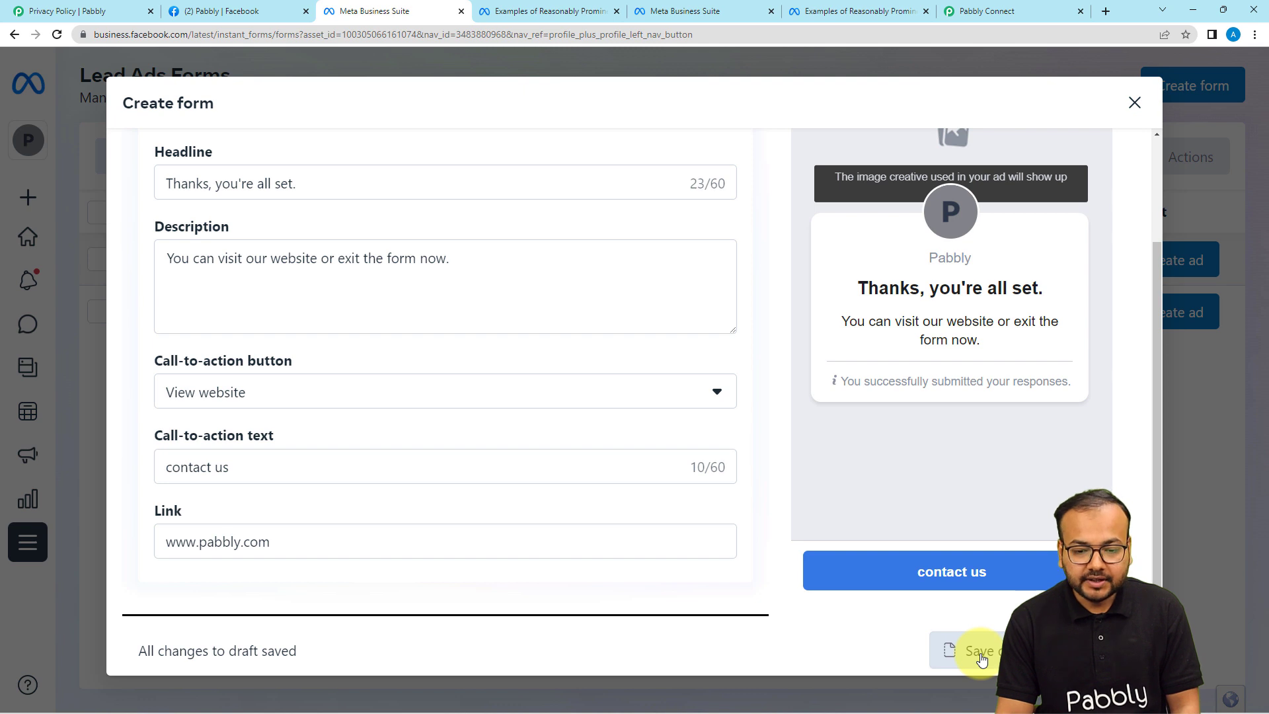
left_click(1134, 102)
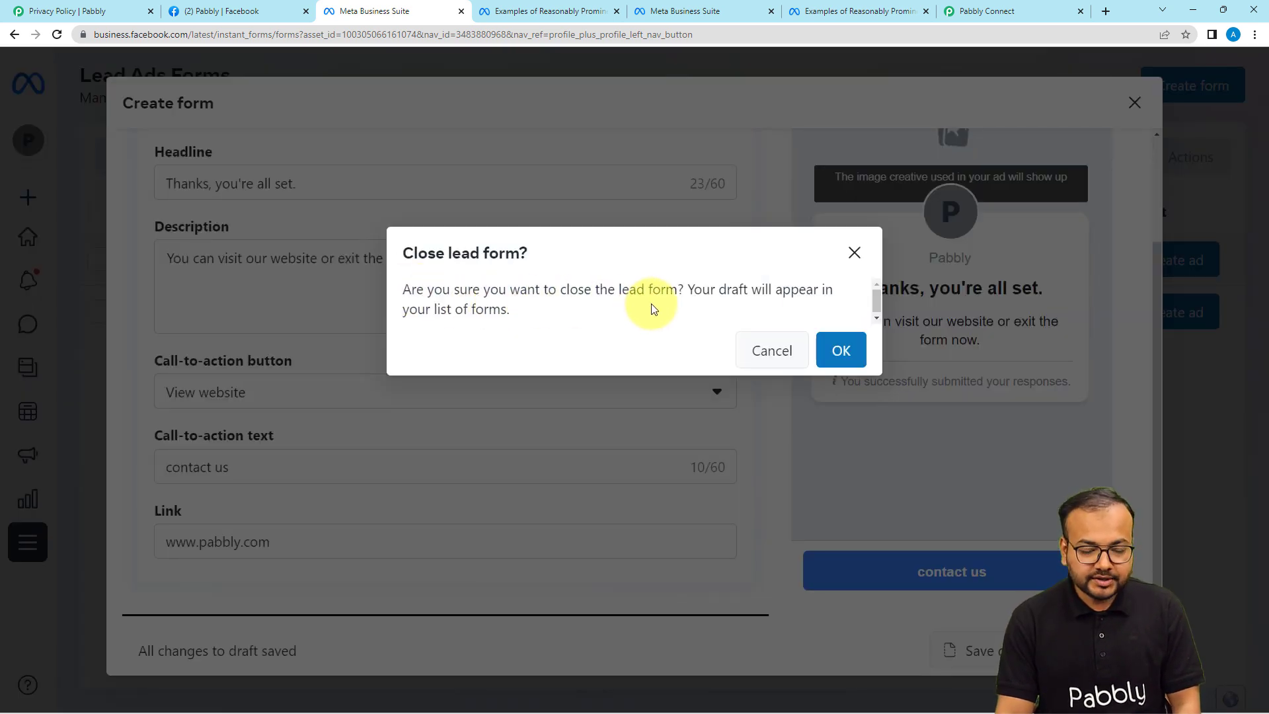
left_click(840, 350)
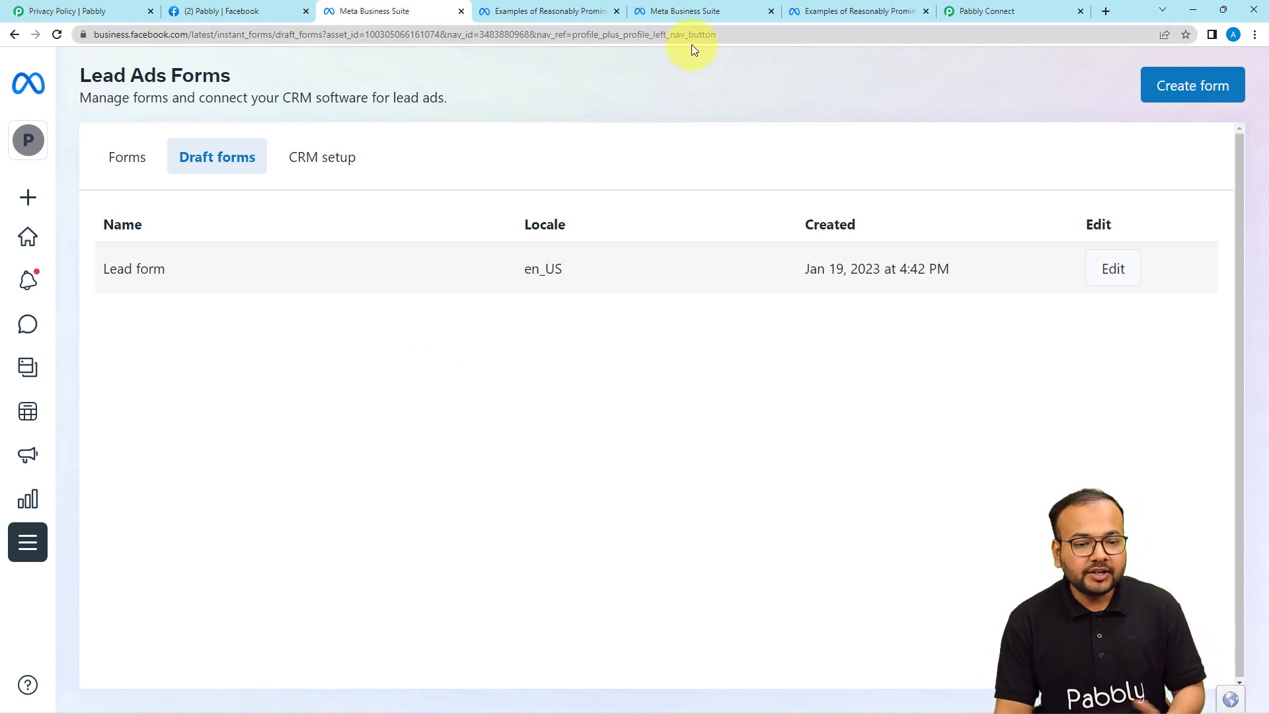
Step: Switch to Pabbly Connect and create a workflow named "Facebook lead ads"
left_click(981, 12)
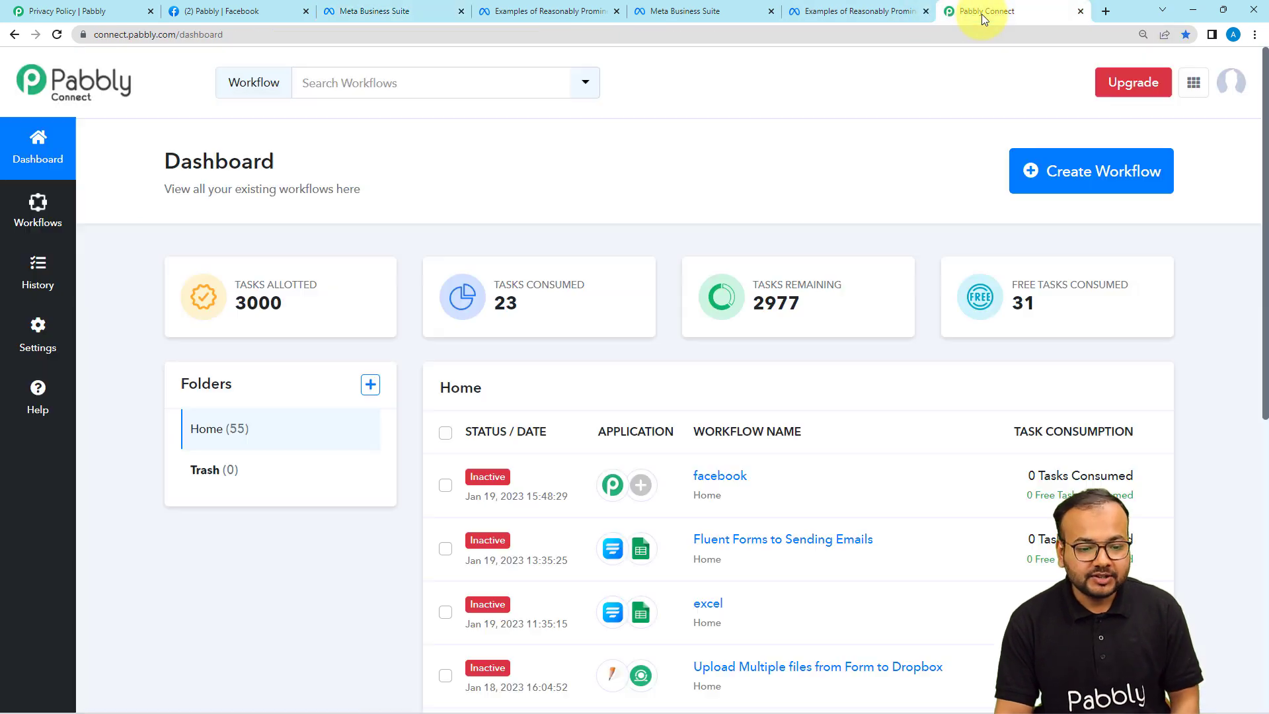
left_click(1131, 189)
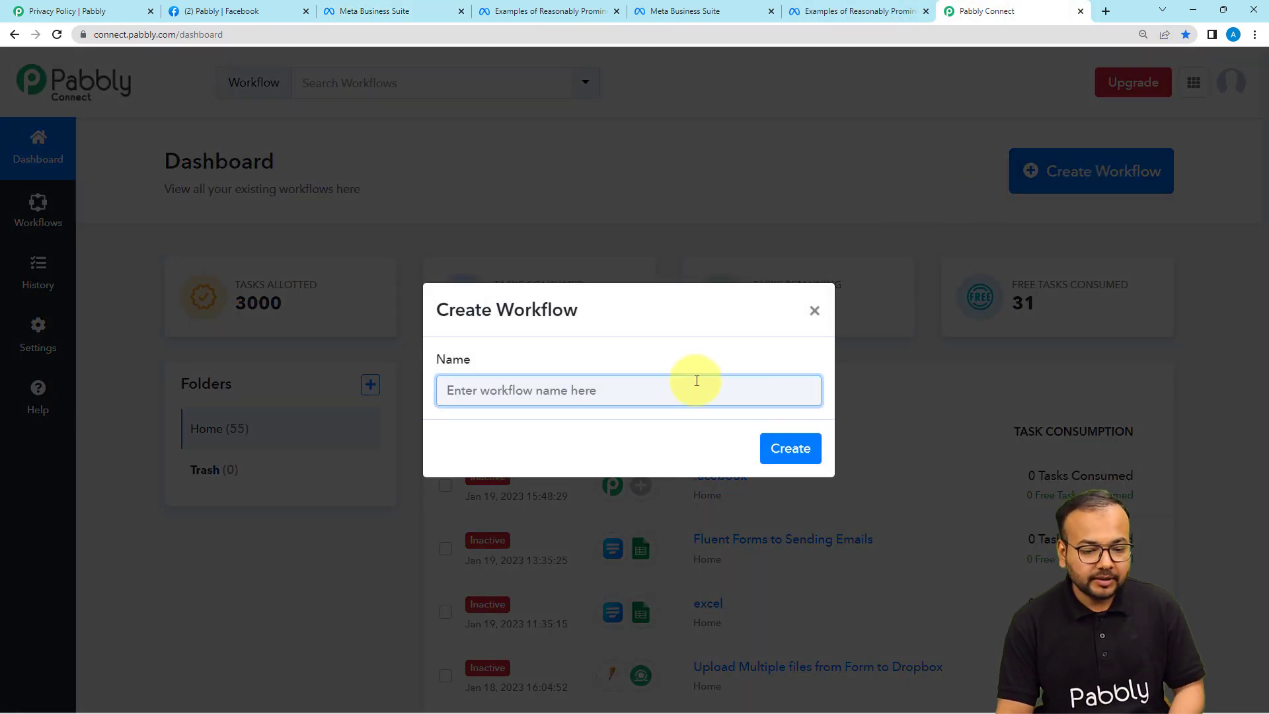
type("Facebook lead ads")
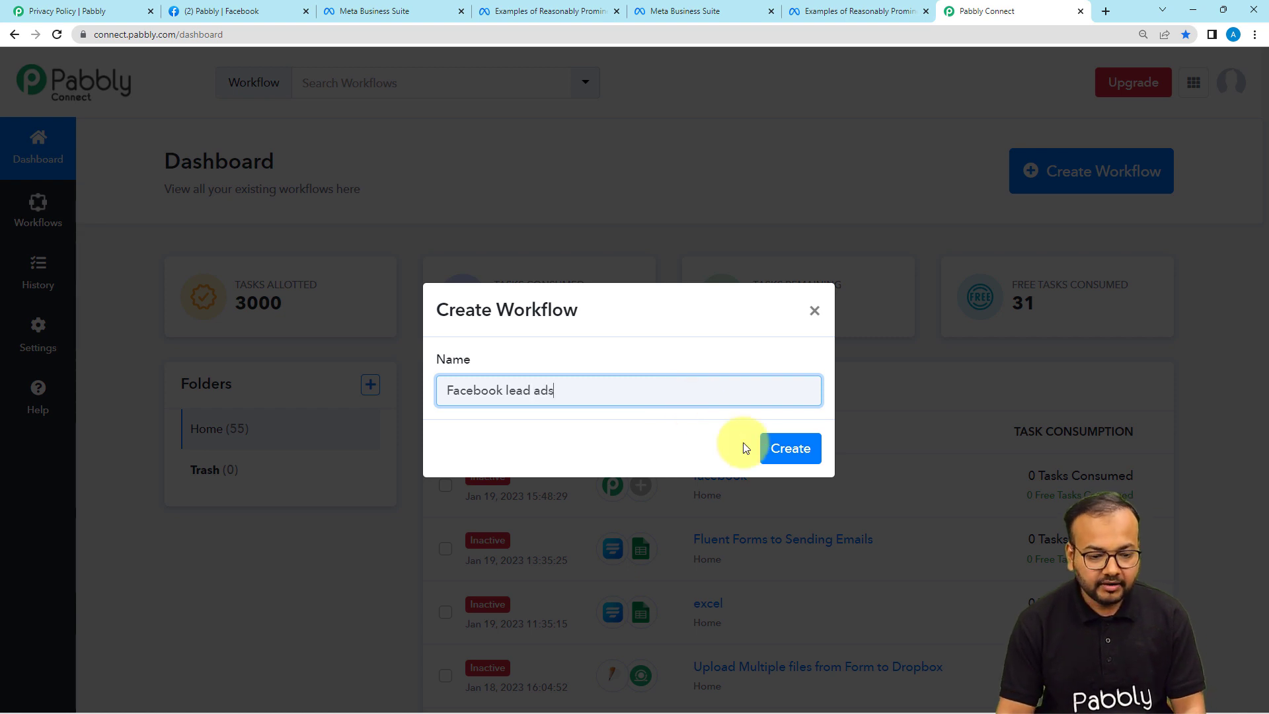
left_click(772, 446)
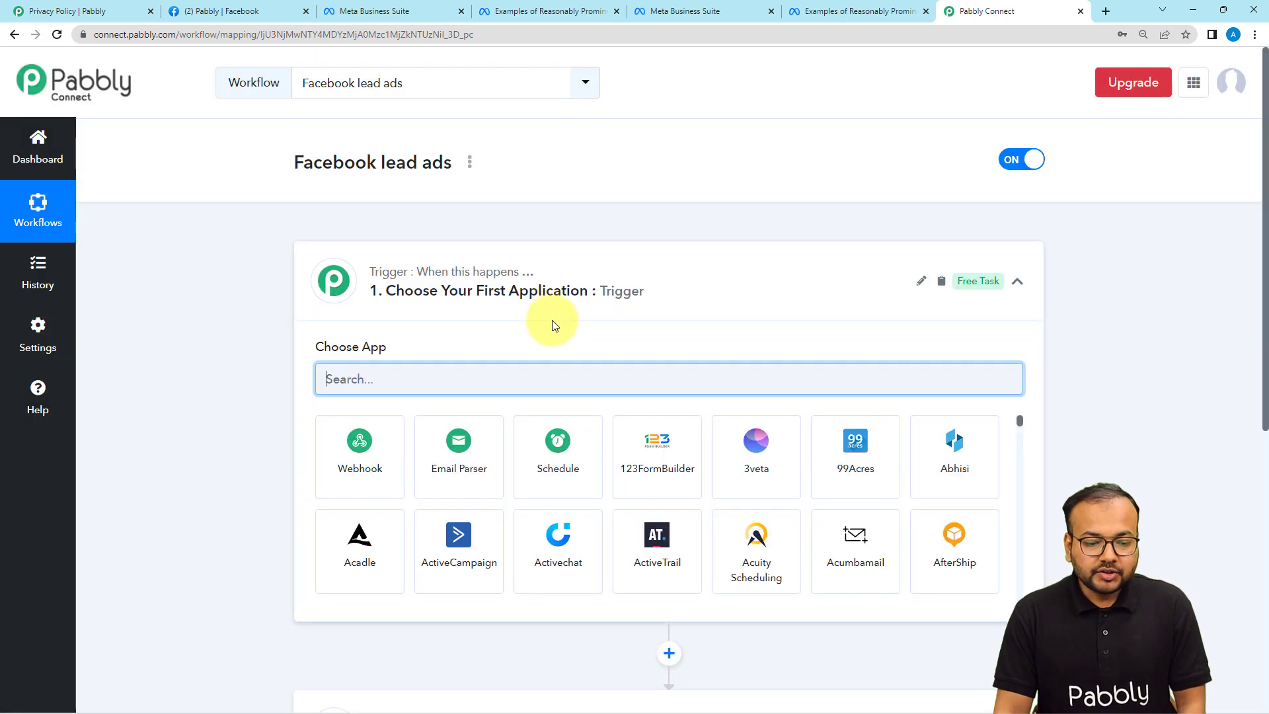
Step: Collapse the trigger step to view the workflow's trigger and action steps, and reopen the trigger's application selection
left_click(559, 307)
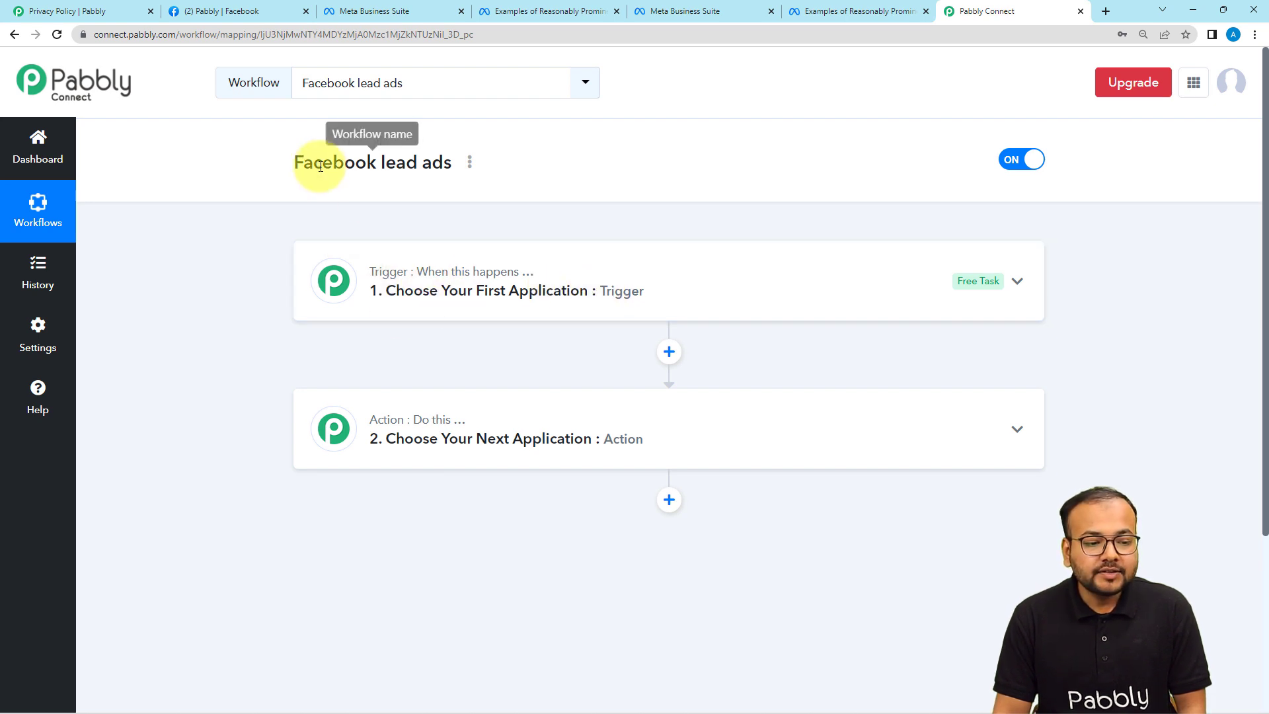
left_click(465, 284)
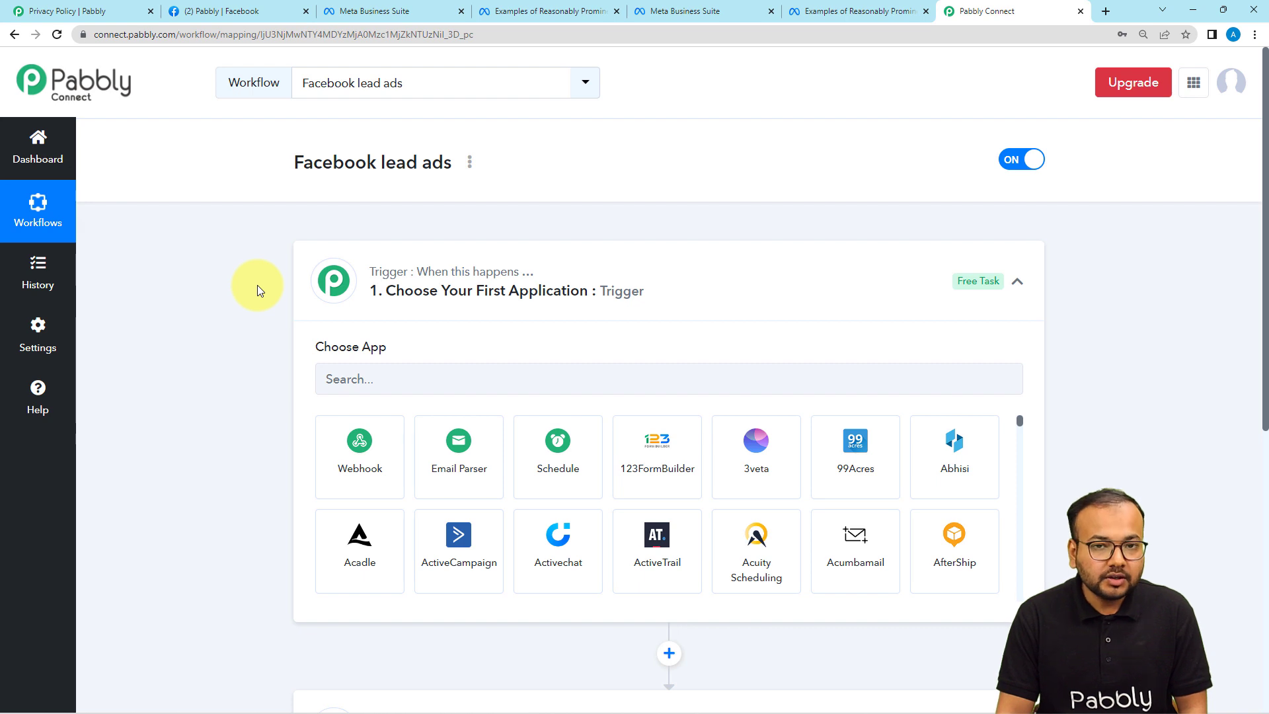
Step: Set the workflow's trigger application to Facebook Lead Ads with the trigger event New Lead (Instant)
scroll(256, 285, "down", 3)
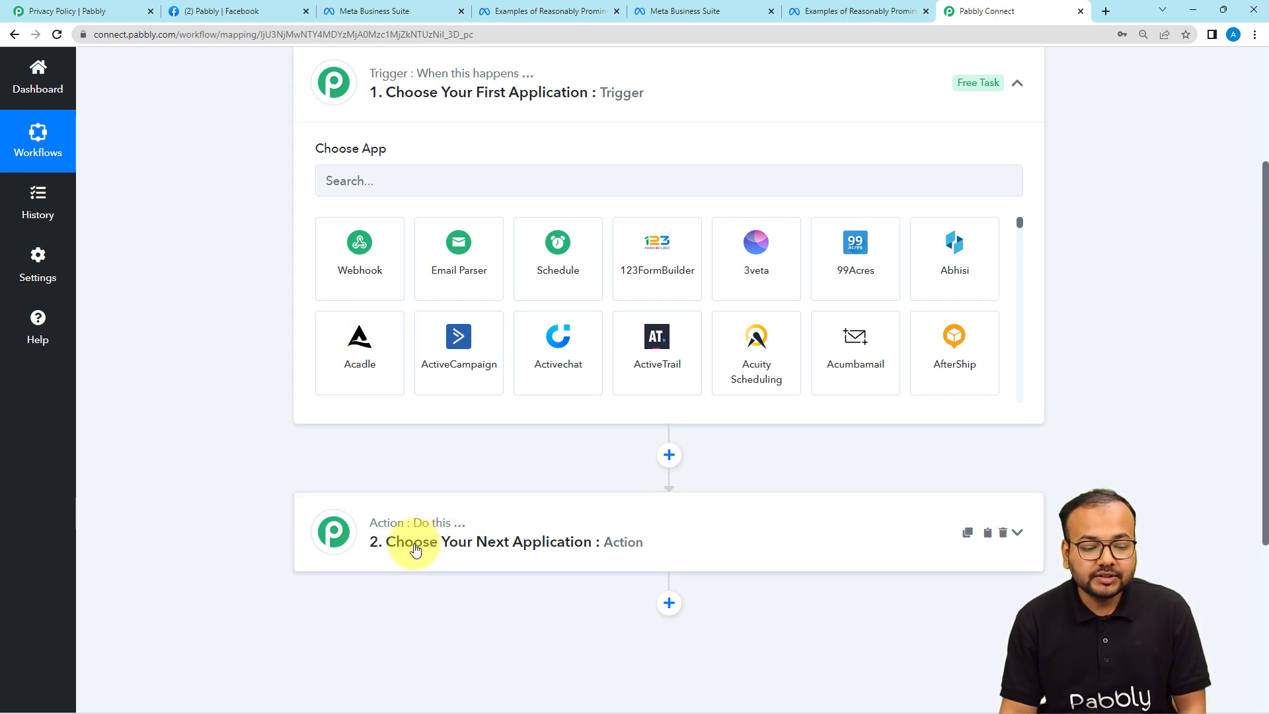
scroll(436, 522, "up", 3)
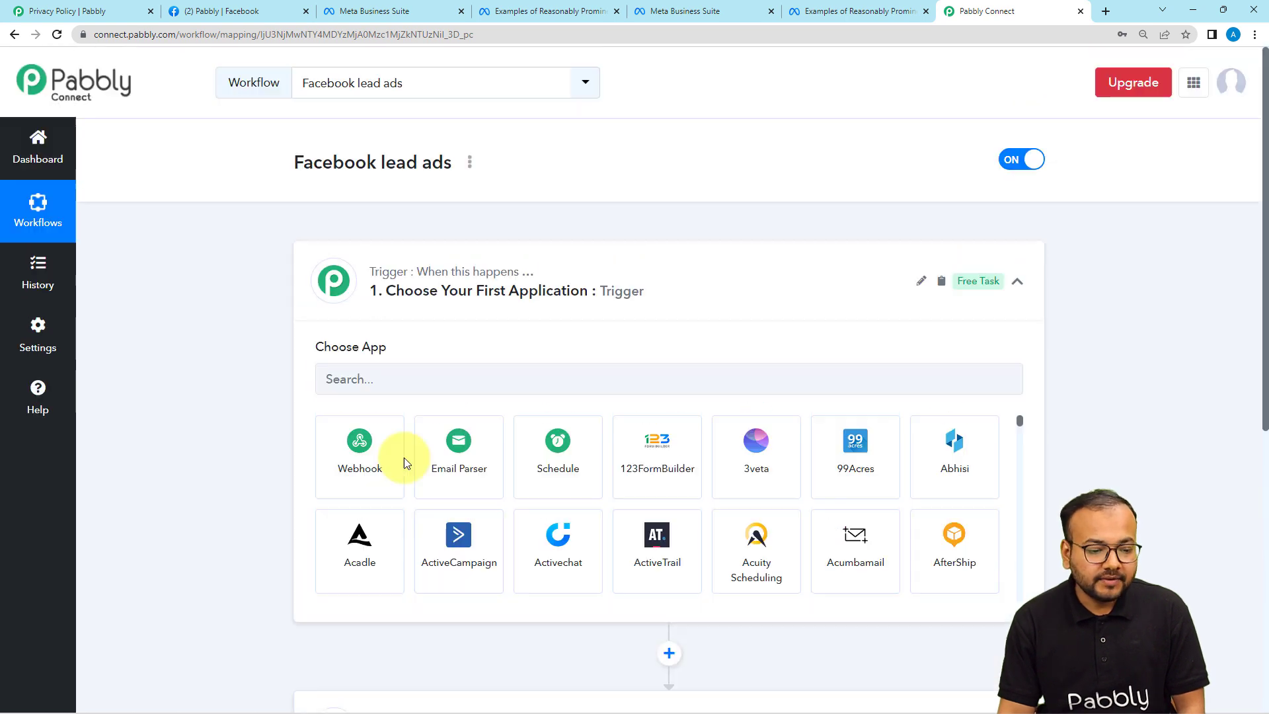
left_click(411, 378)
type("face")
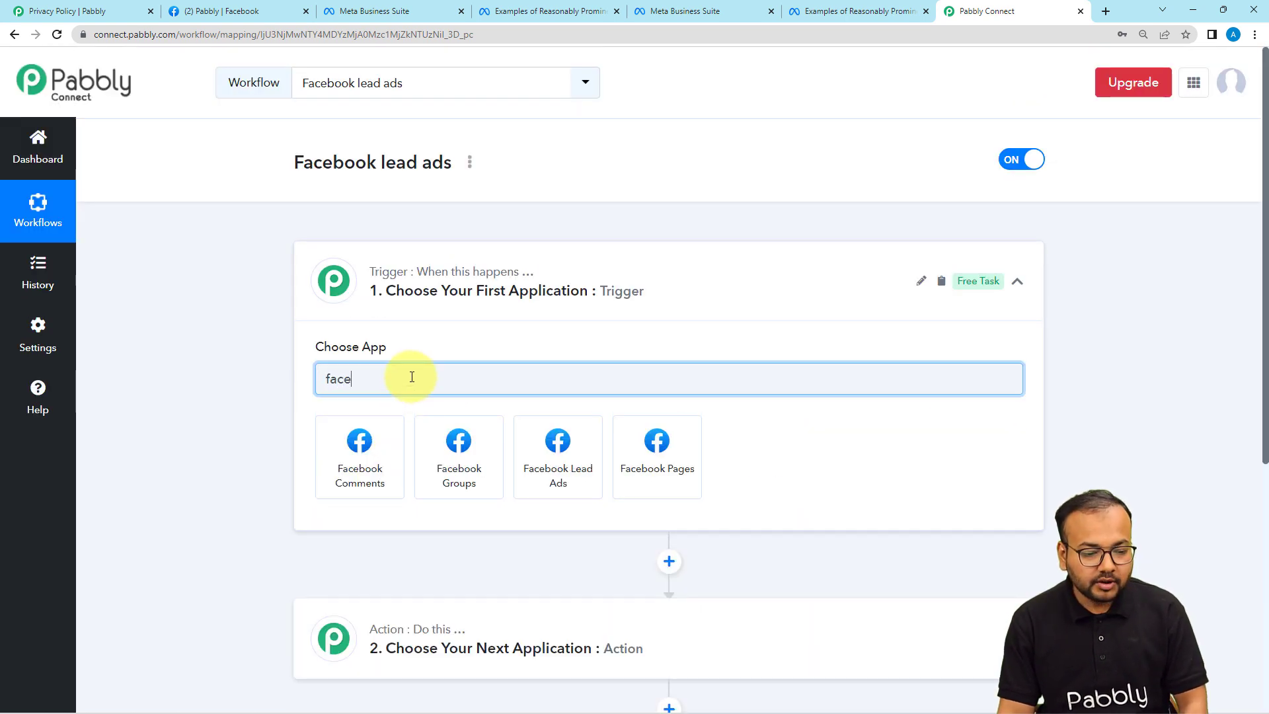
left_click(554, 490)
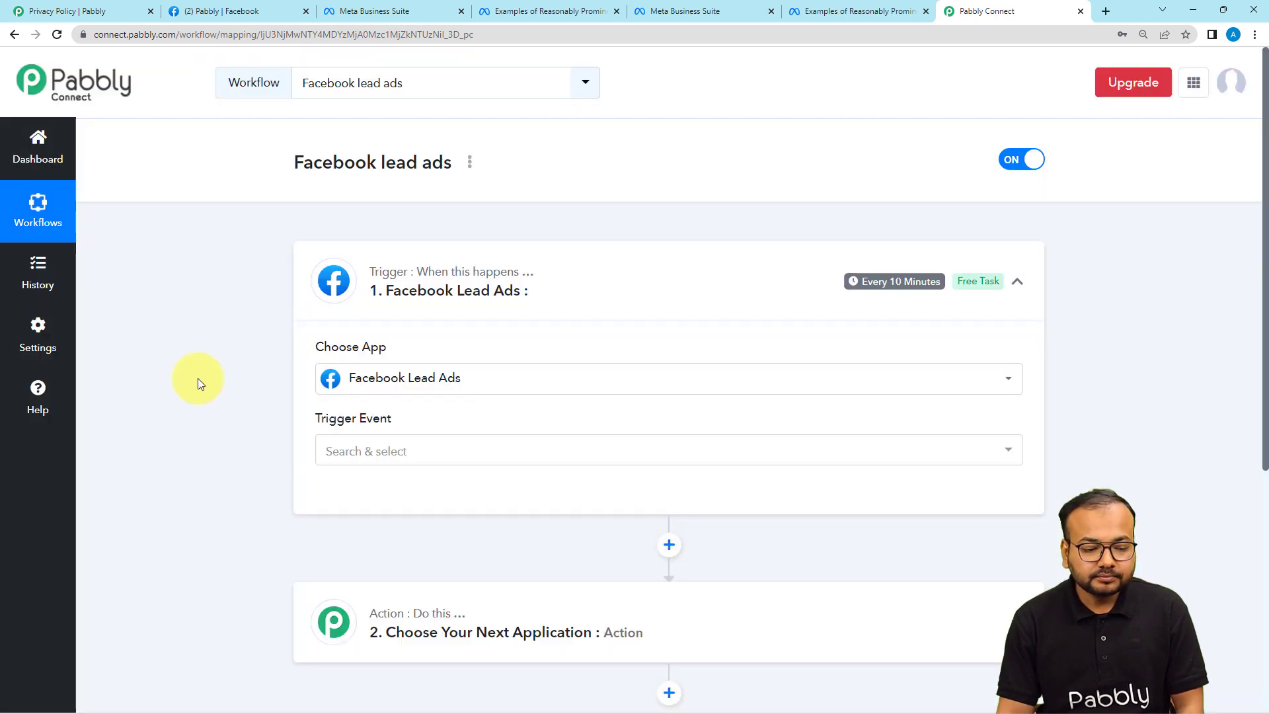
scroll(197, 378, "down", 3)
left_click(353, 262)
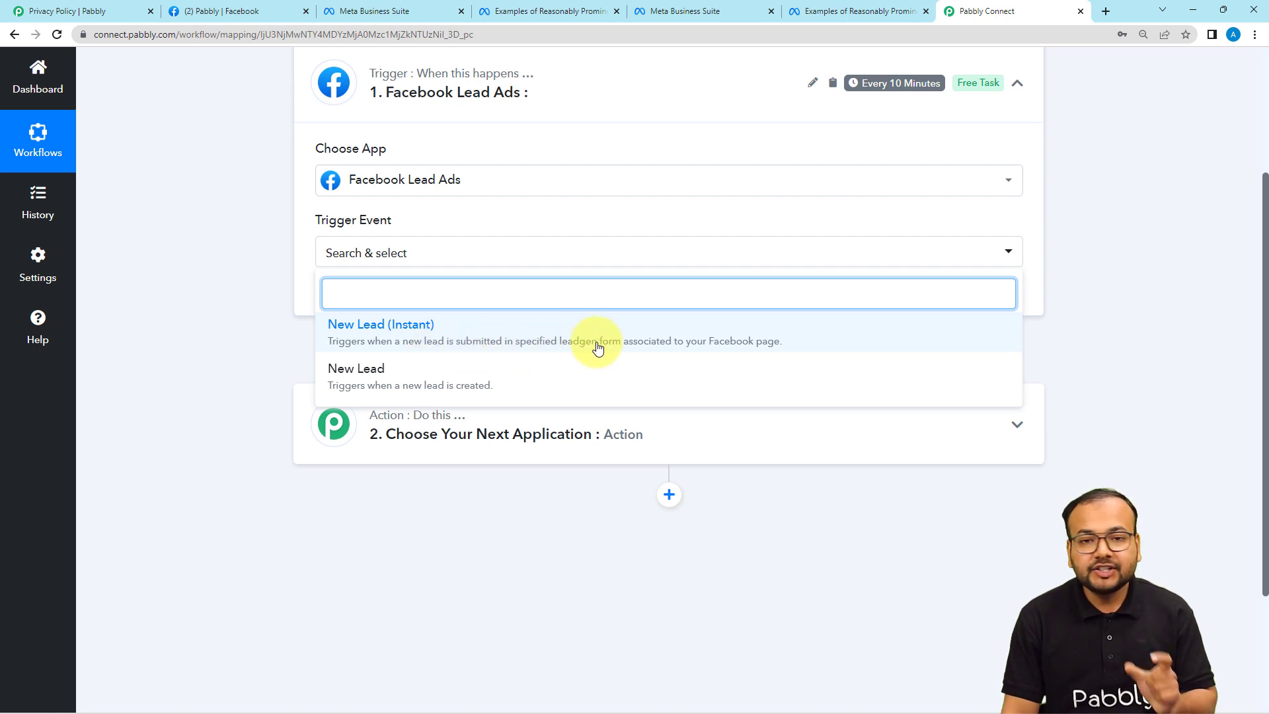
left_click(754, 345)
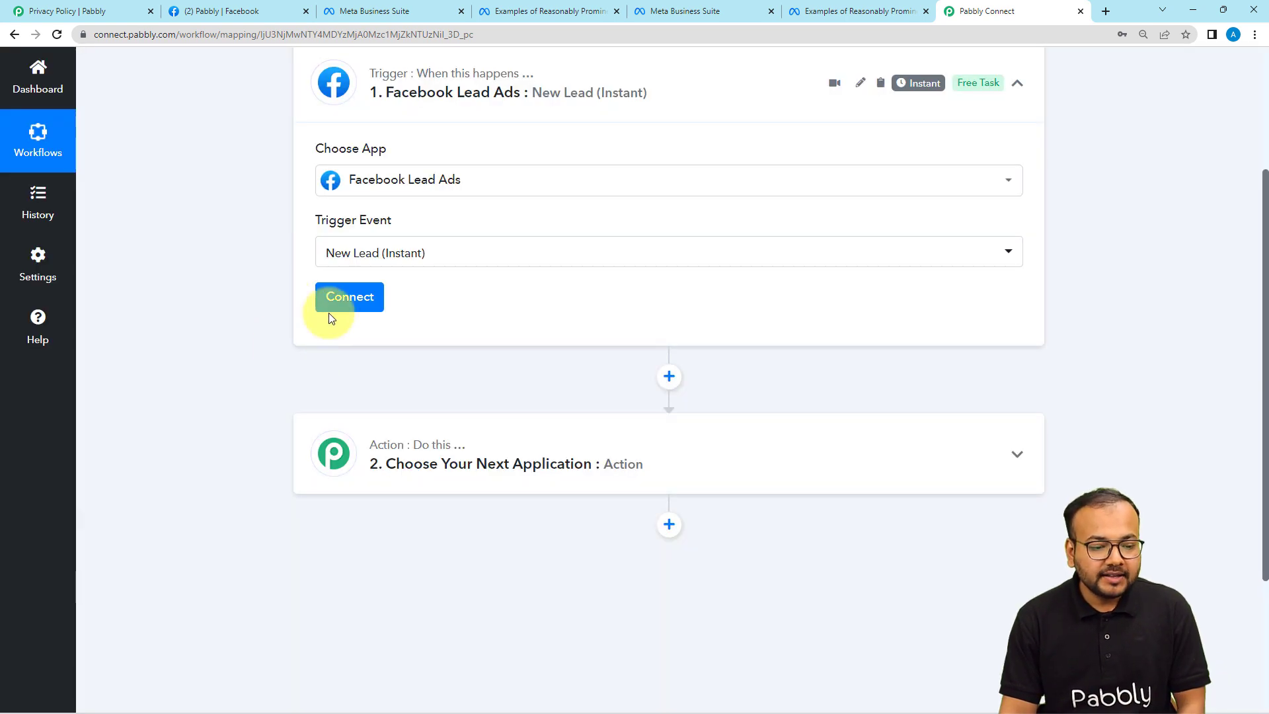
Step: Add a new Facebook Lead Ads connection for the trigger and authorize it with the Facebook account
left_click(331, 315)
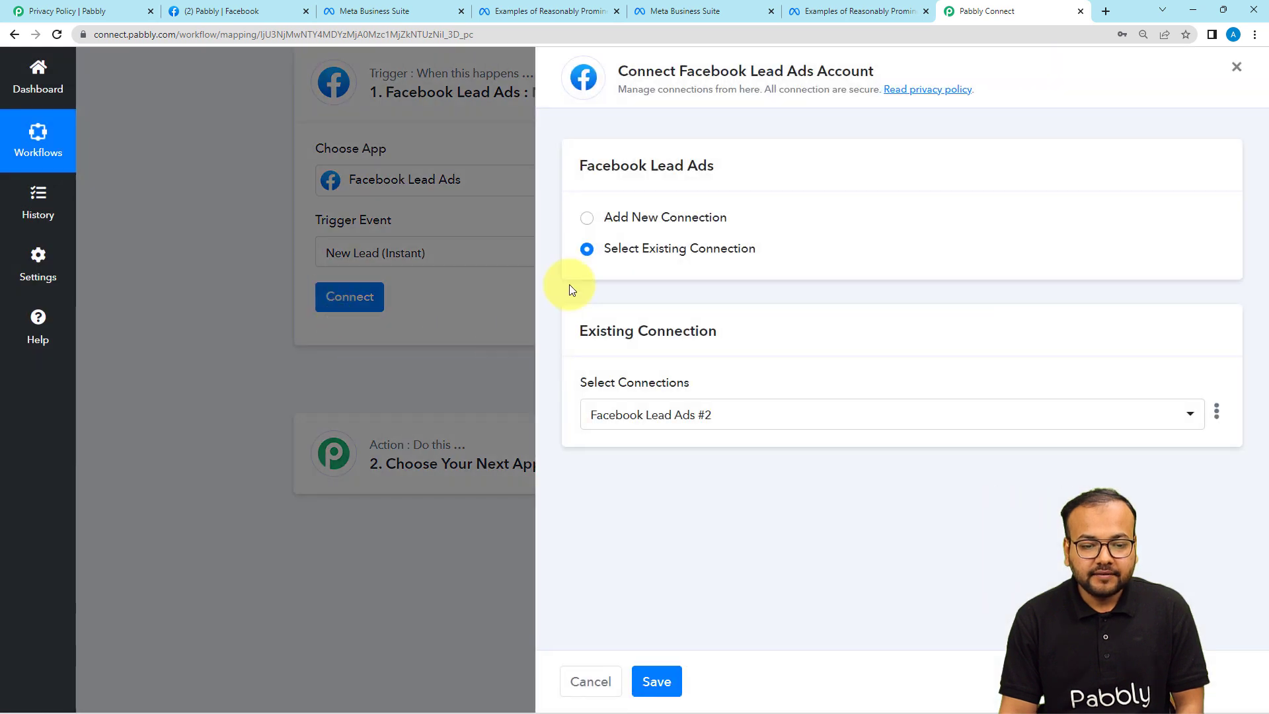
left_click(586, 217)
left_click(634, 389)
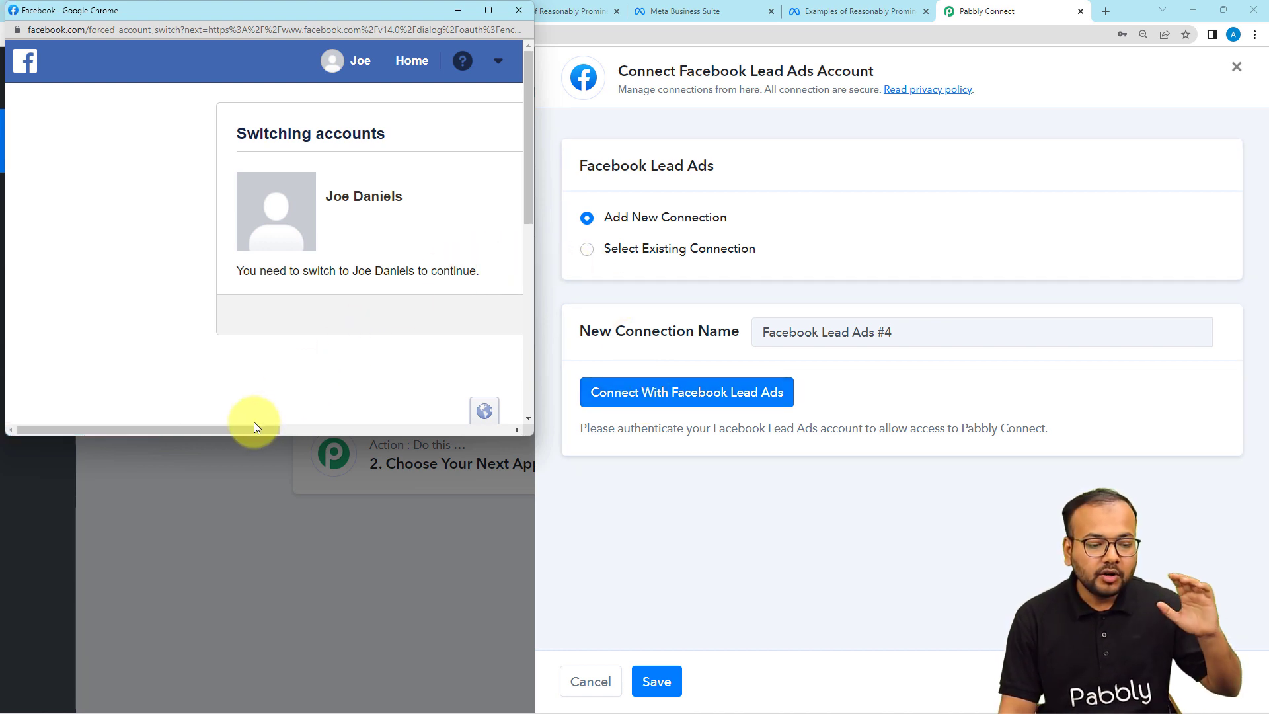
left_click_drag(267, 427, 446, 430)
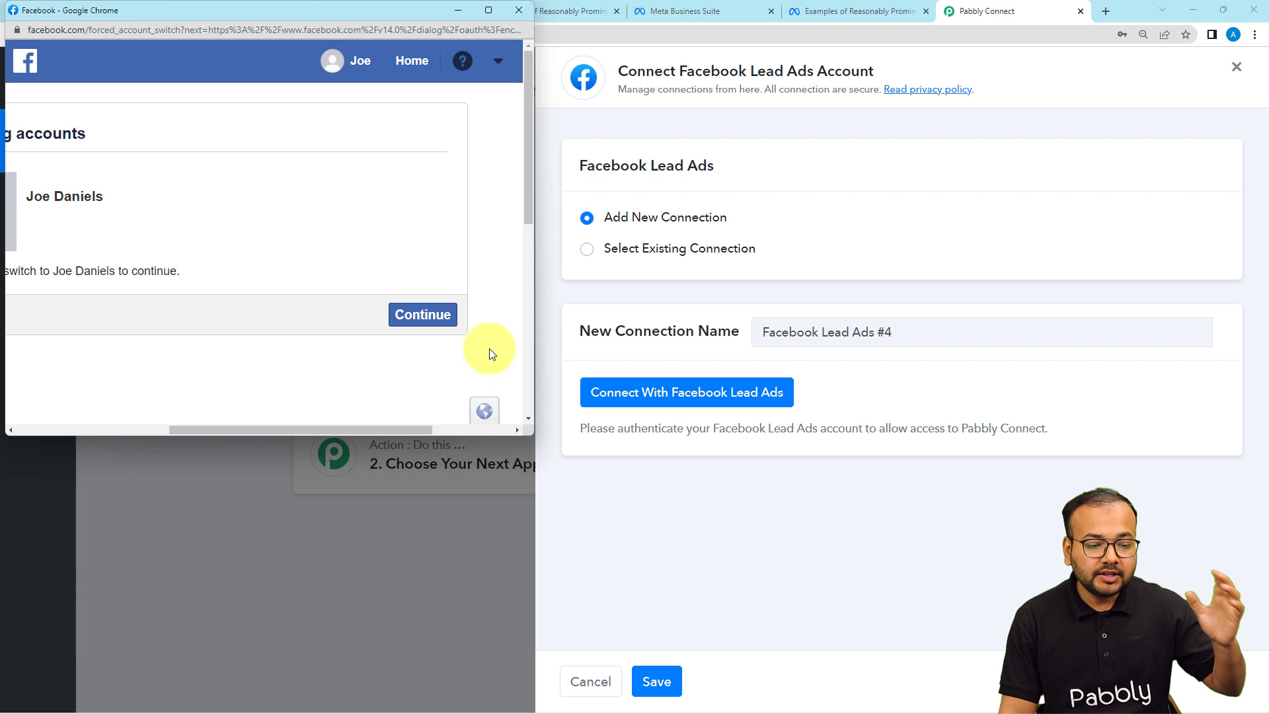
left_click(425, 315)
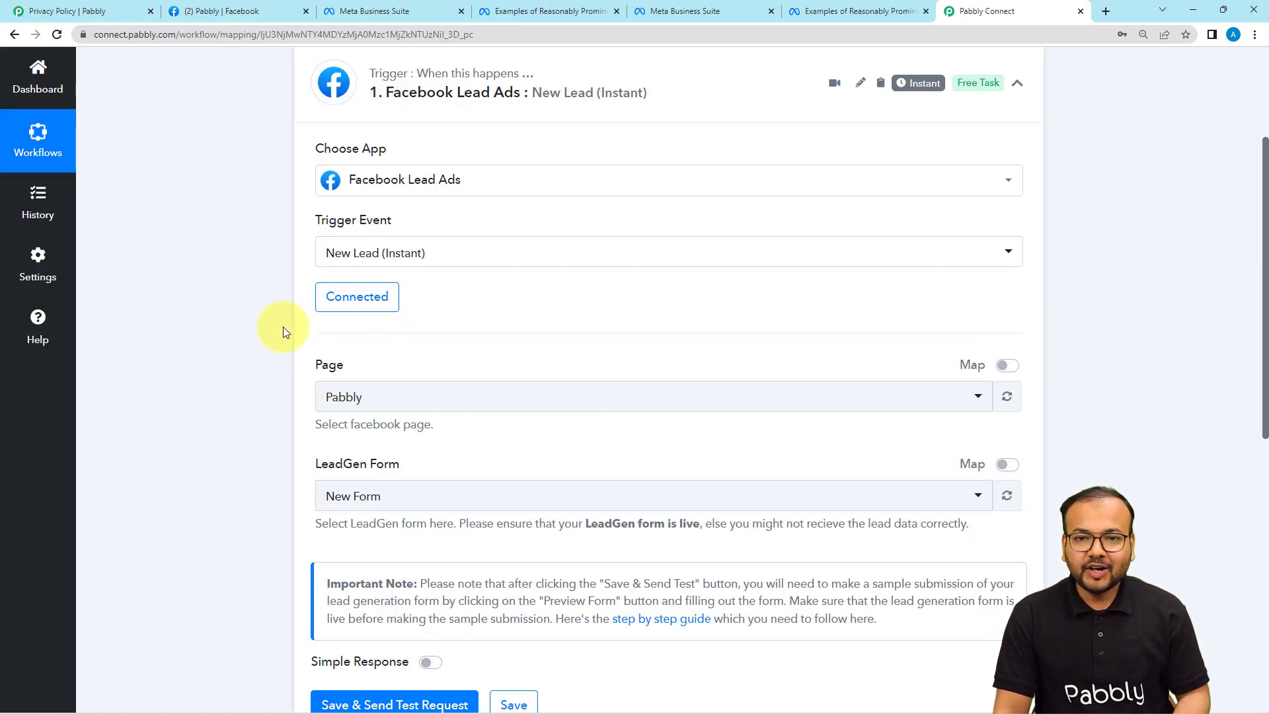
Step: Check the Facebook page's name on Facebook and choose Pabbly as the trigger's page
scroll(204, 352, "down", 2)
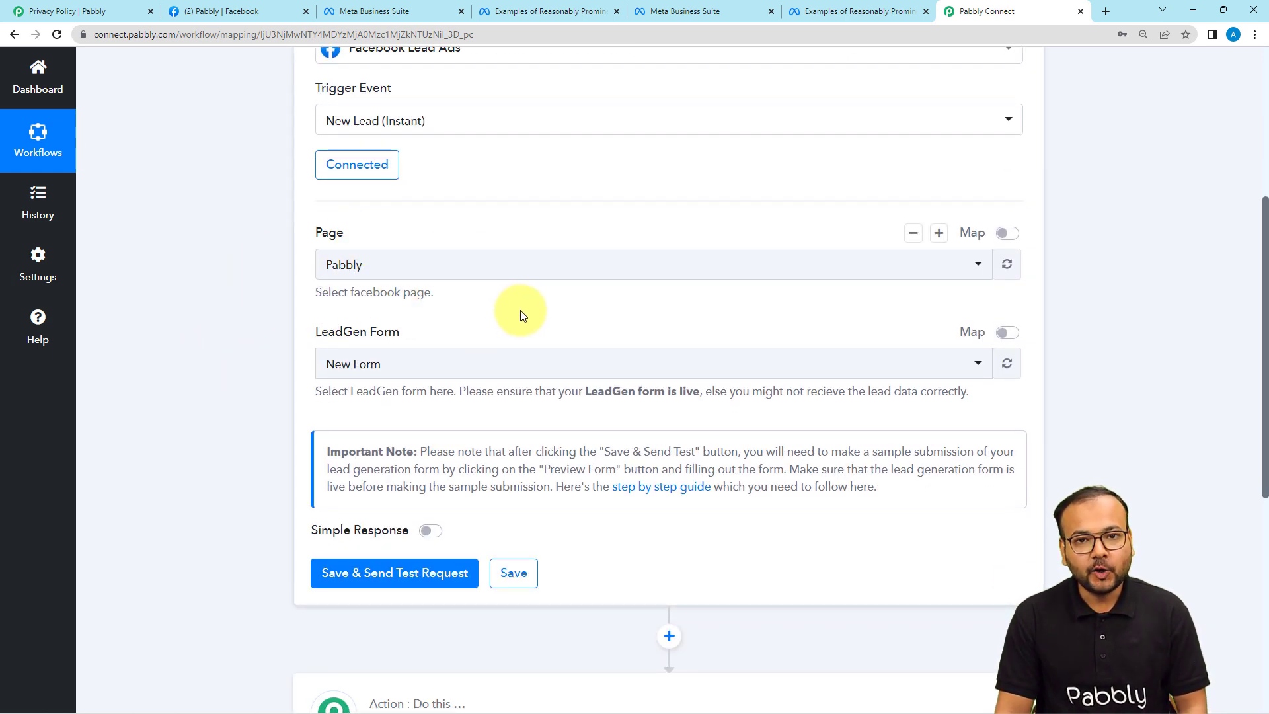
left_click(362, 264)
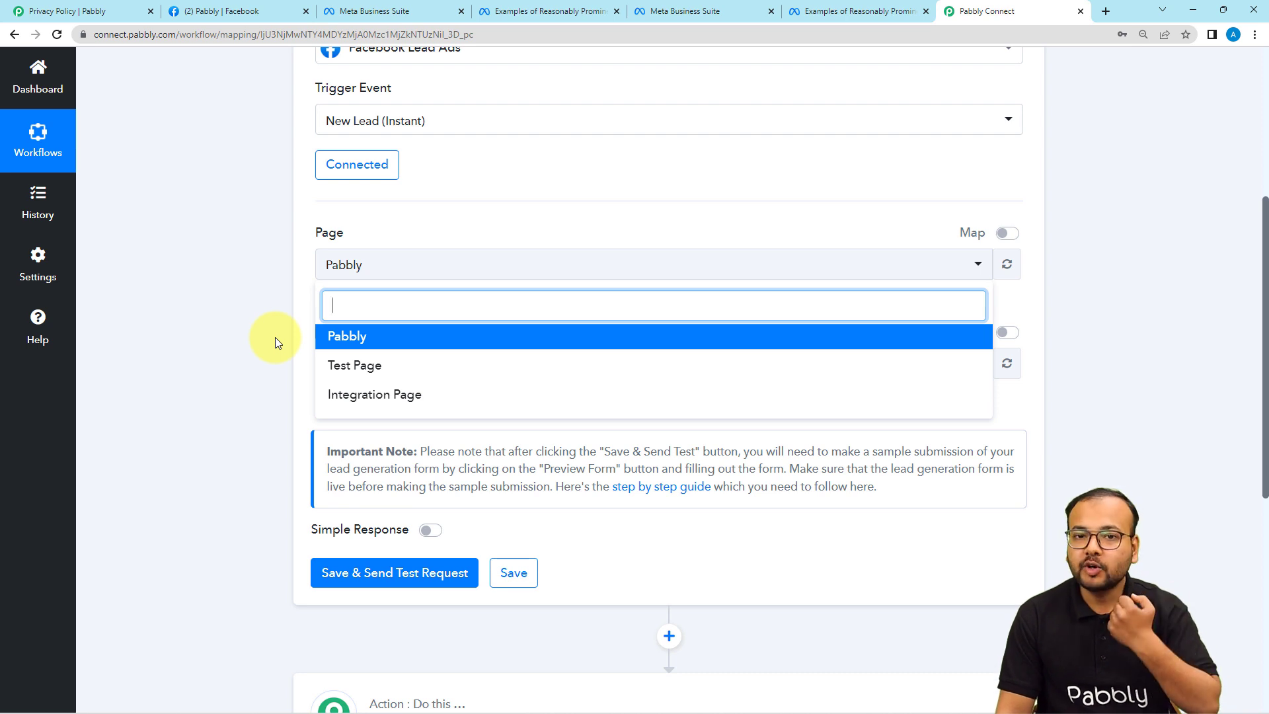
left_click(208, 11)
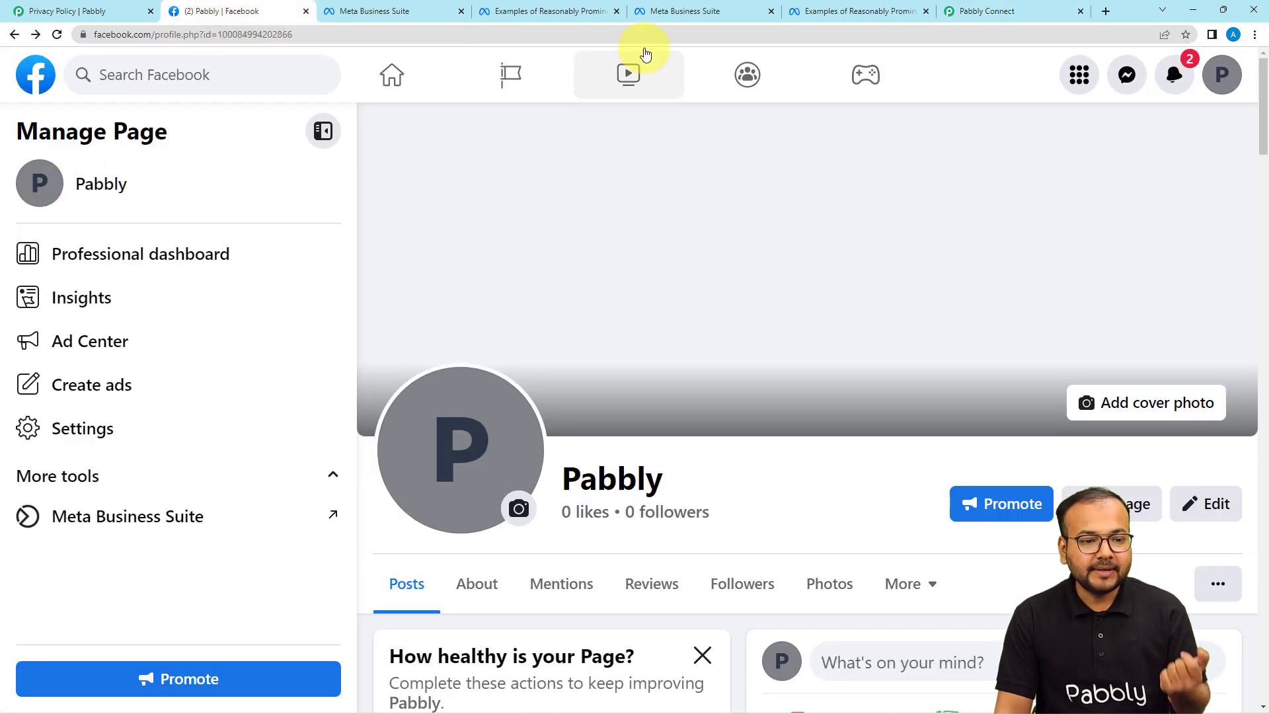
left_click(998, 10)
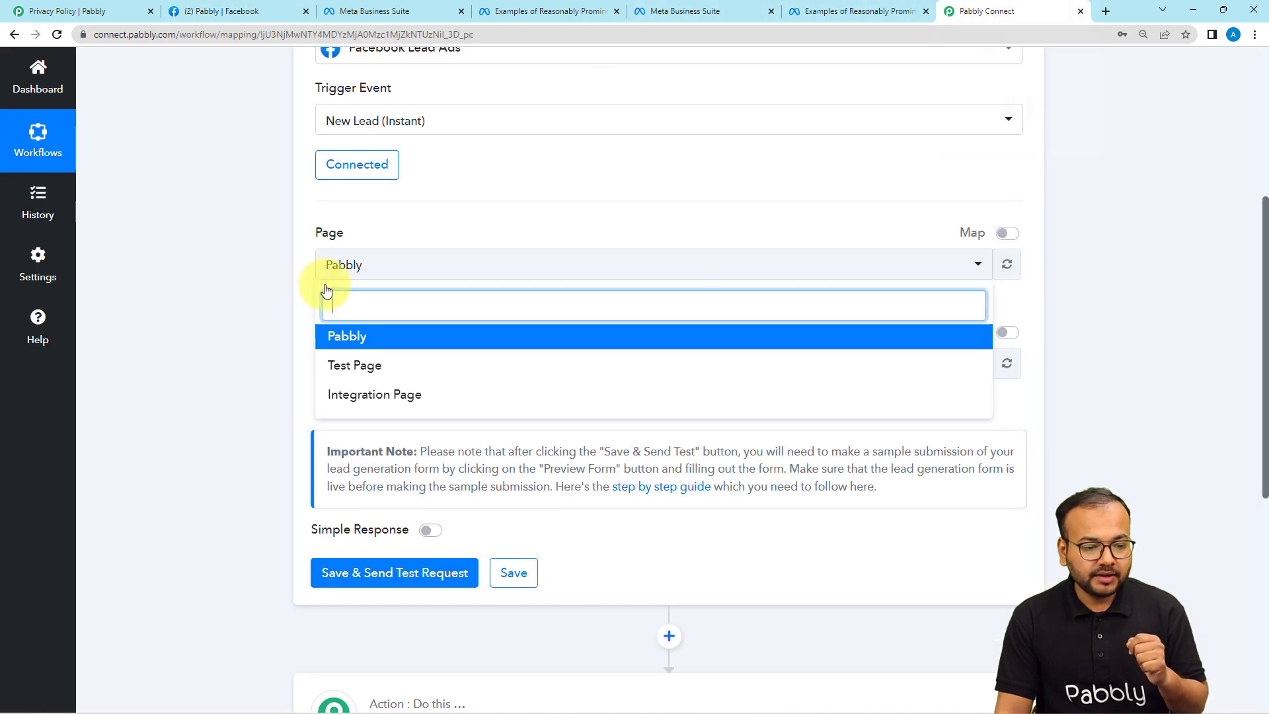
left_click(340, 334)
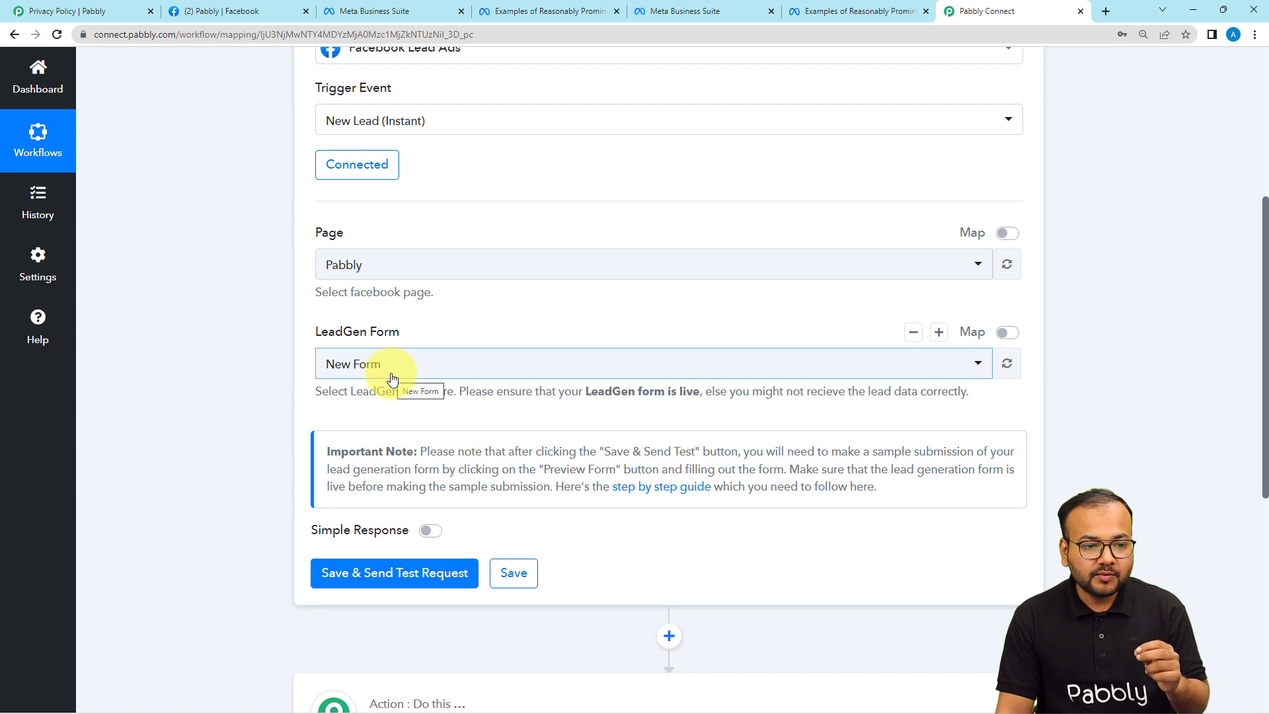
Step: Compare the draft forms in Meta Business Suite with the LeadGen forms offered in the Pabbly Connect trigger
left_click(351, 10)
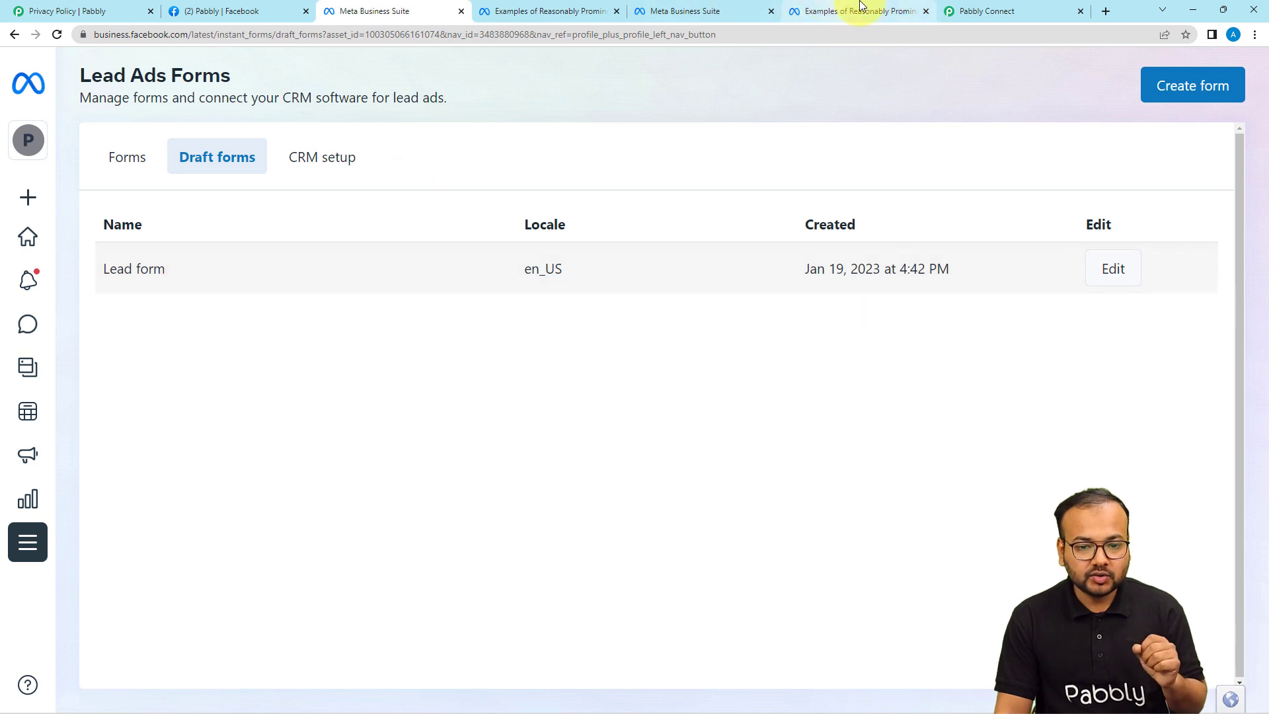
left_click(971, 11)
left_click(344, 366)
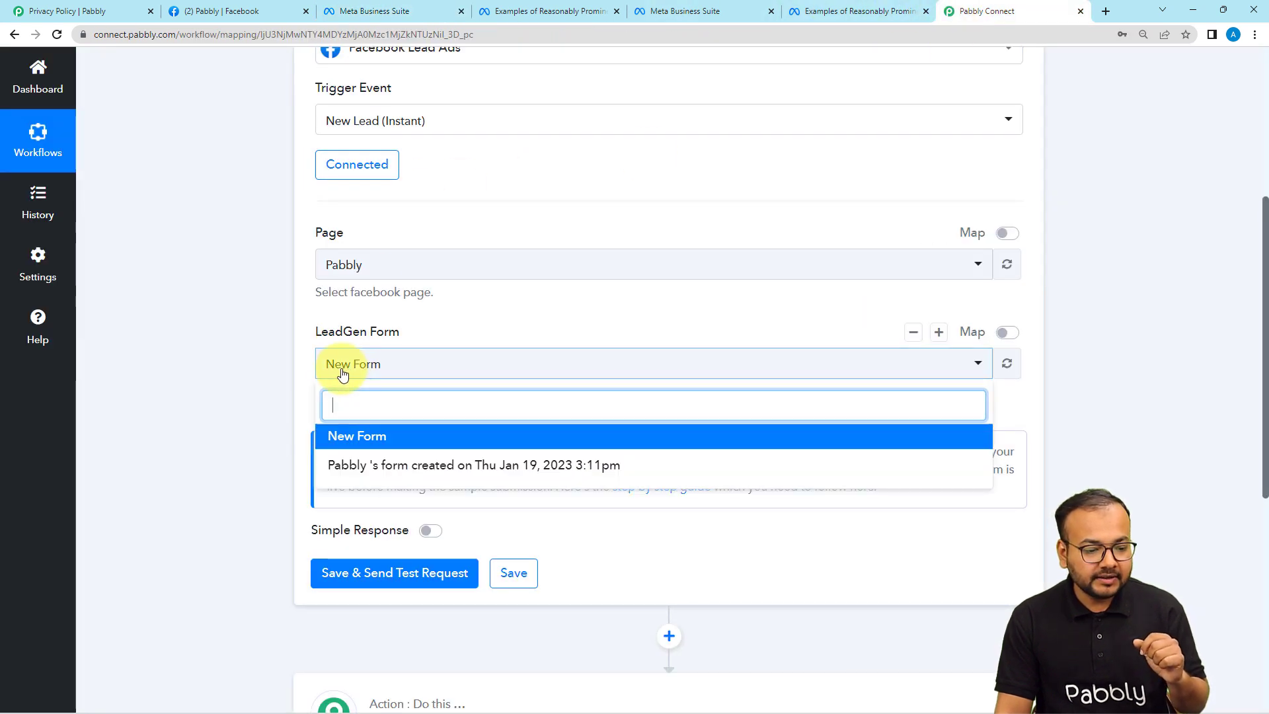
left_click(187, 391)
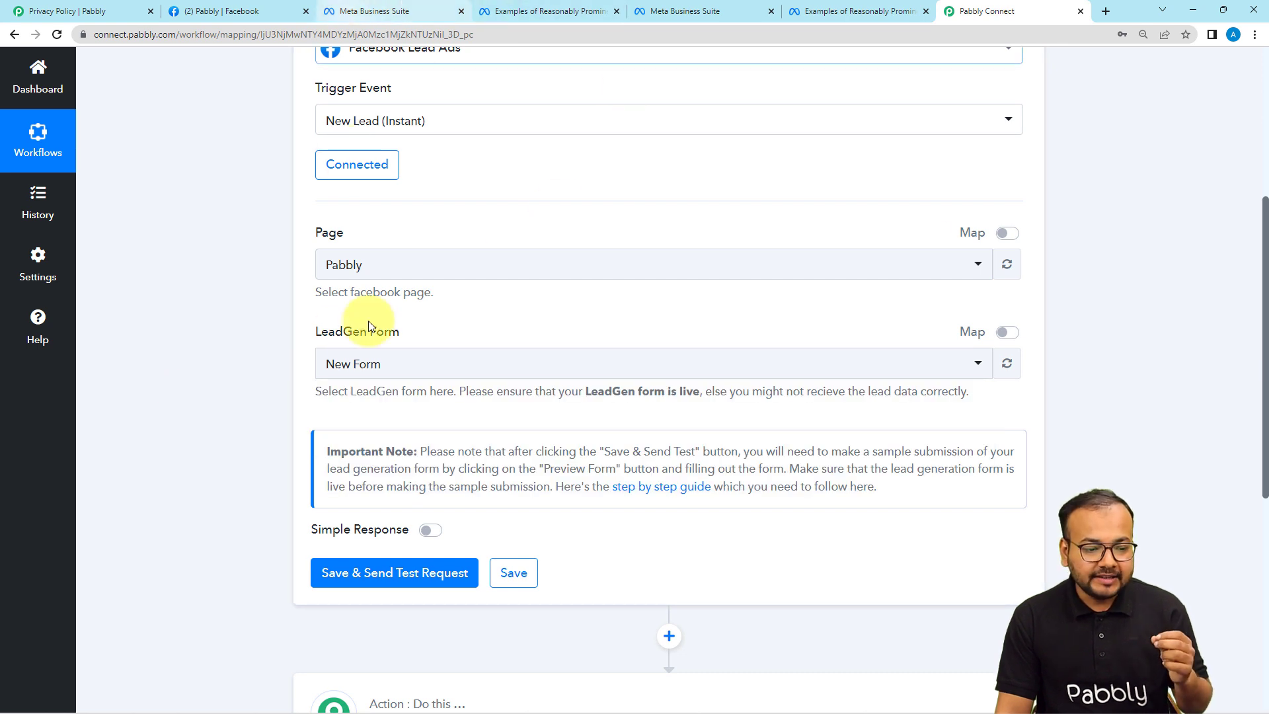
Step: Recheck the trigger's LeadGen forms, switch to Meta Business Suite and publish the draft "Lead form"
left_click(397, 365)
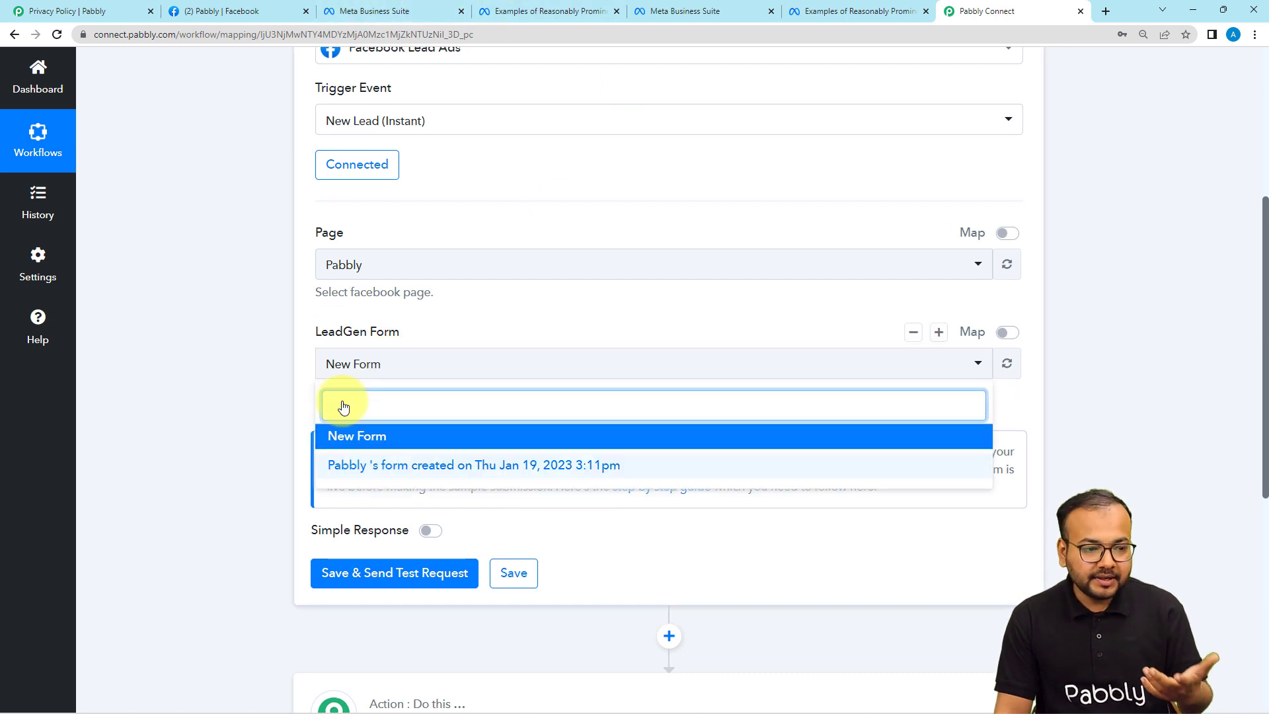
left_click(259, 157)
left_click(422, 12)
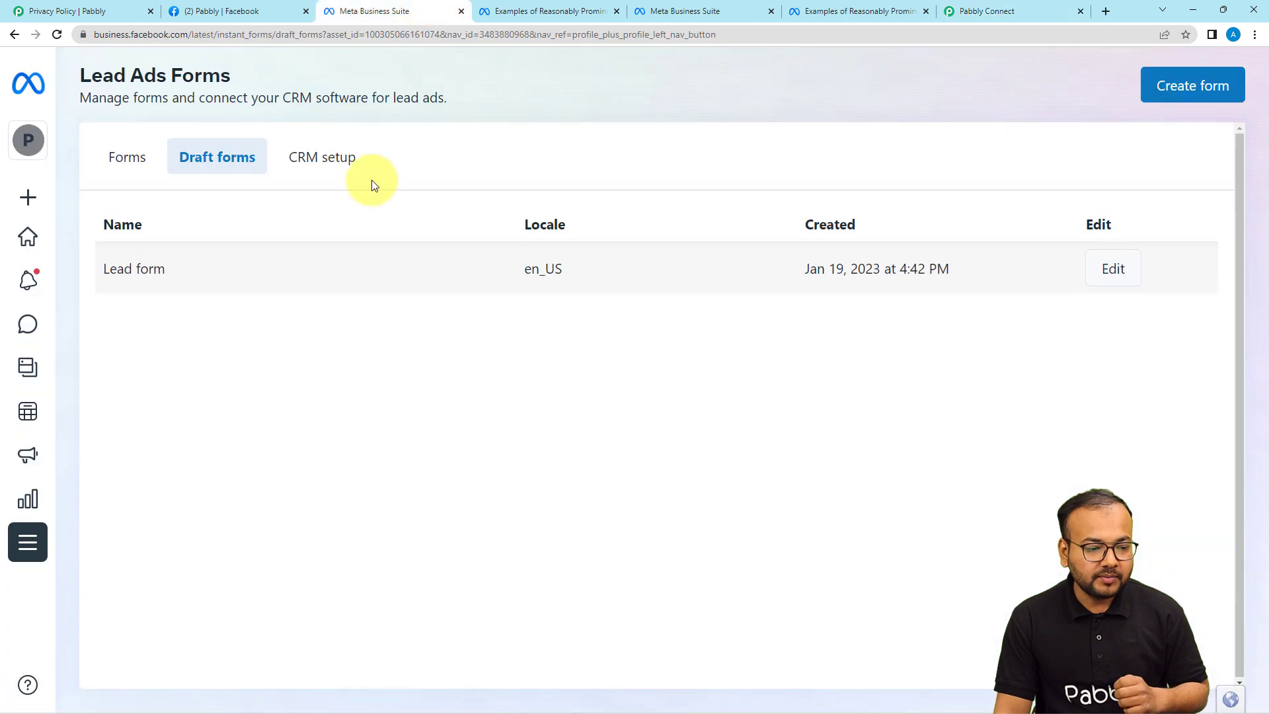
left_click(1112, 270)
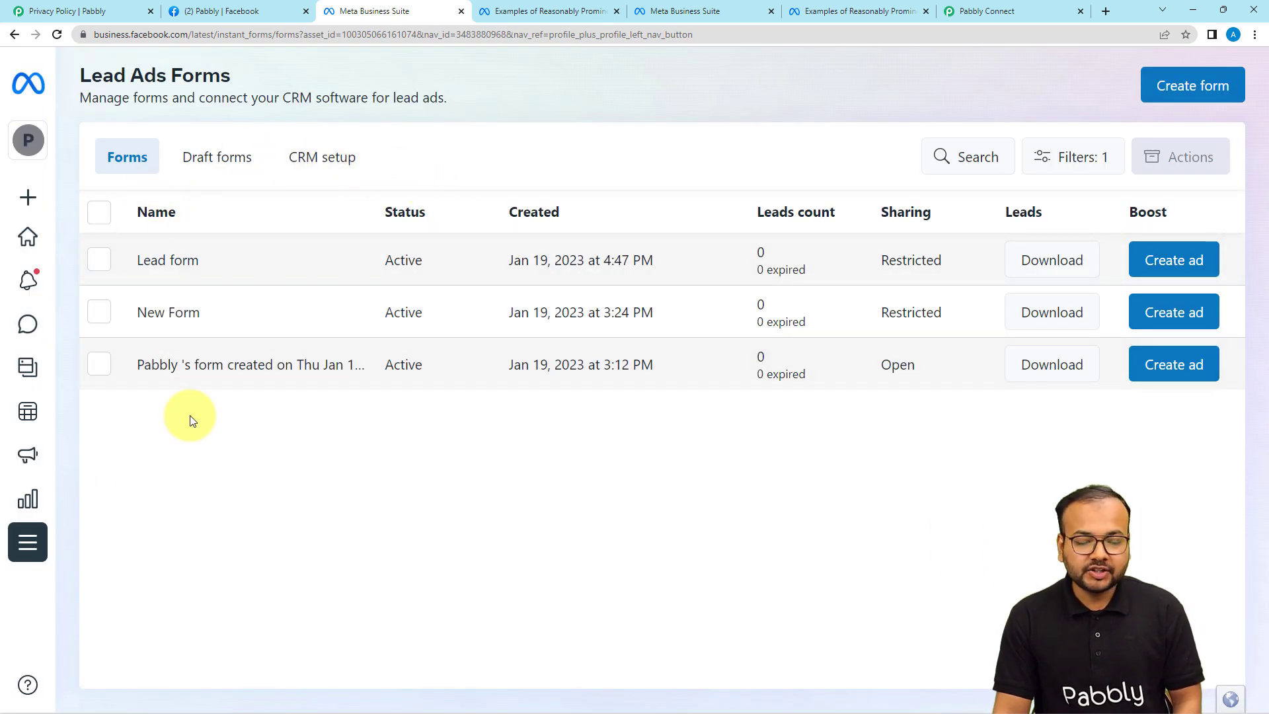
Step: Switch to Pabbly Connect, refresh the trigger's LeadGen form options and select "Lead form"
left_click(1026, 18)
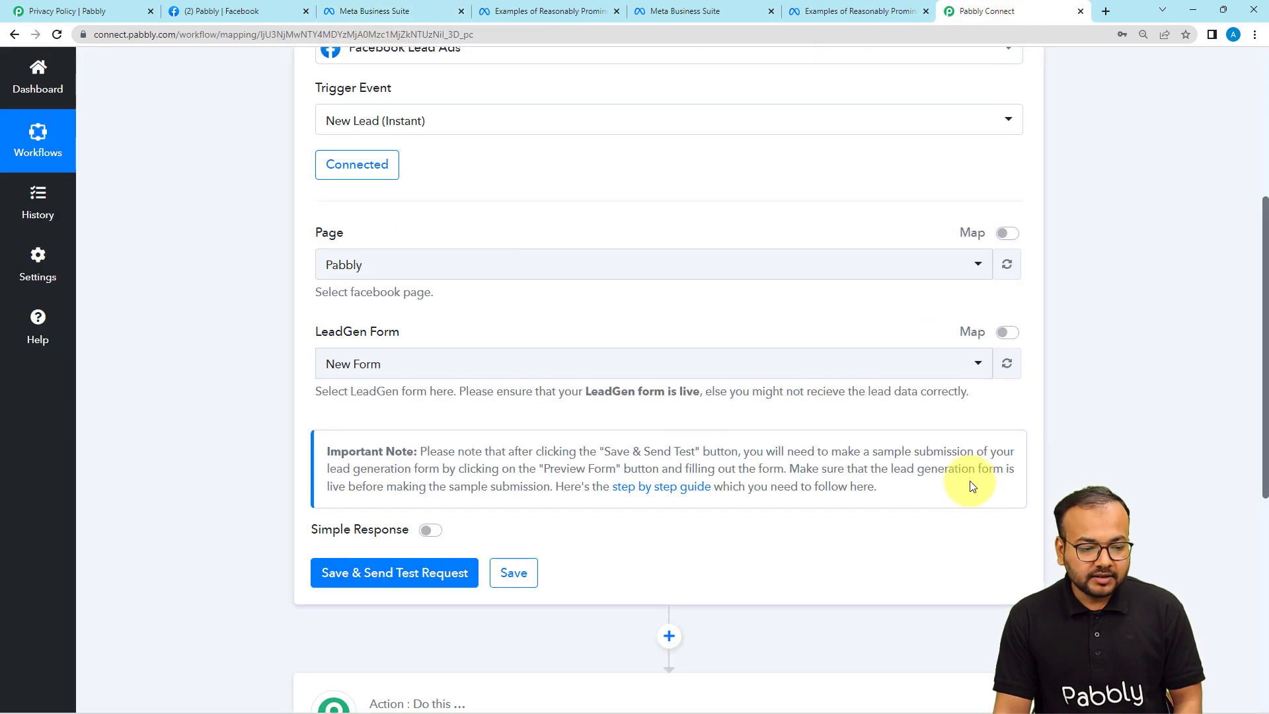
left_click(1007, 366)
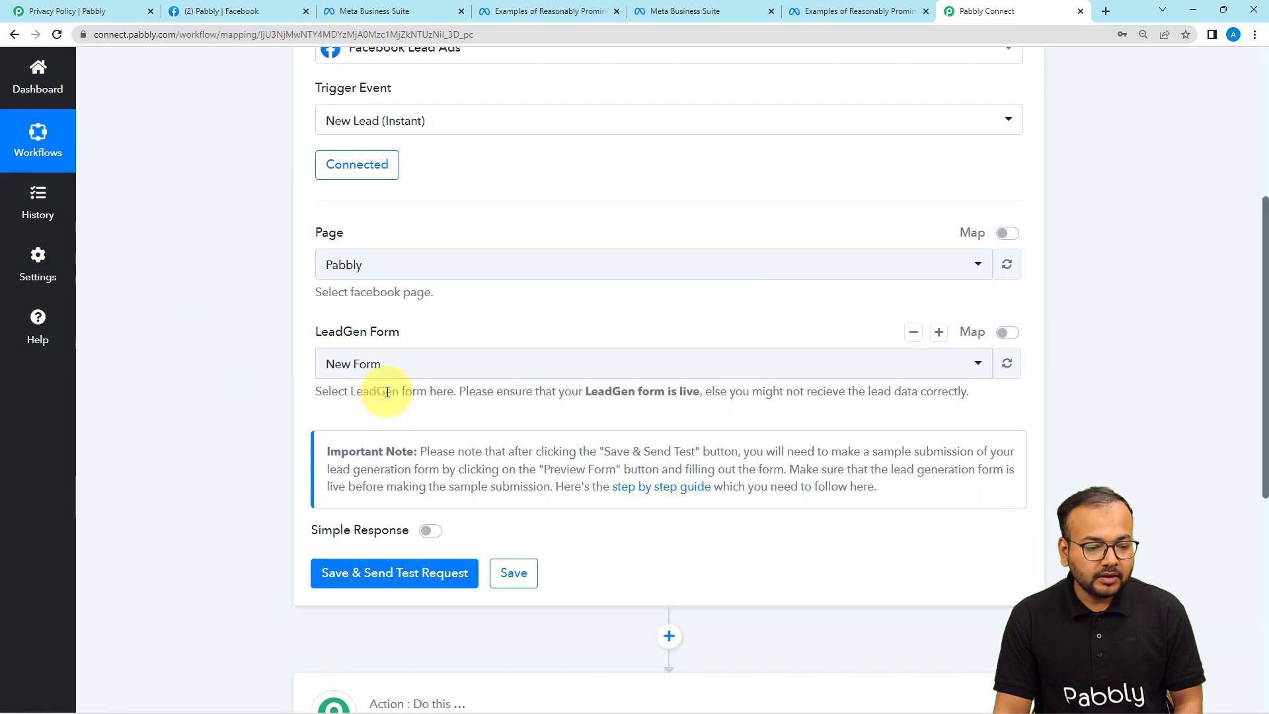
left_click(396, 371)
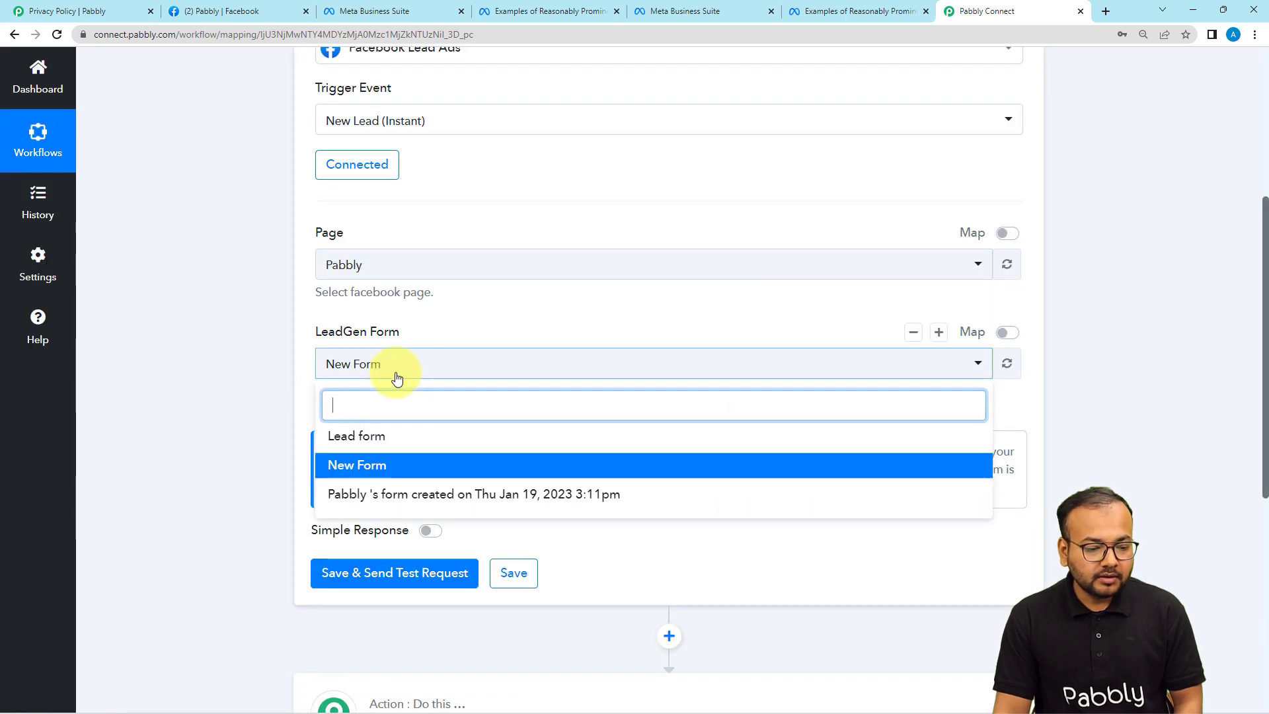
left_click(358, 438)
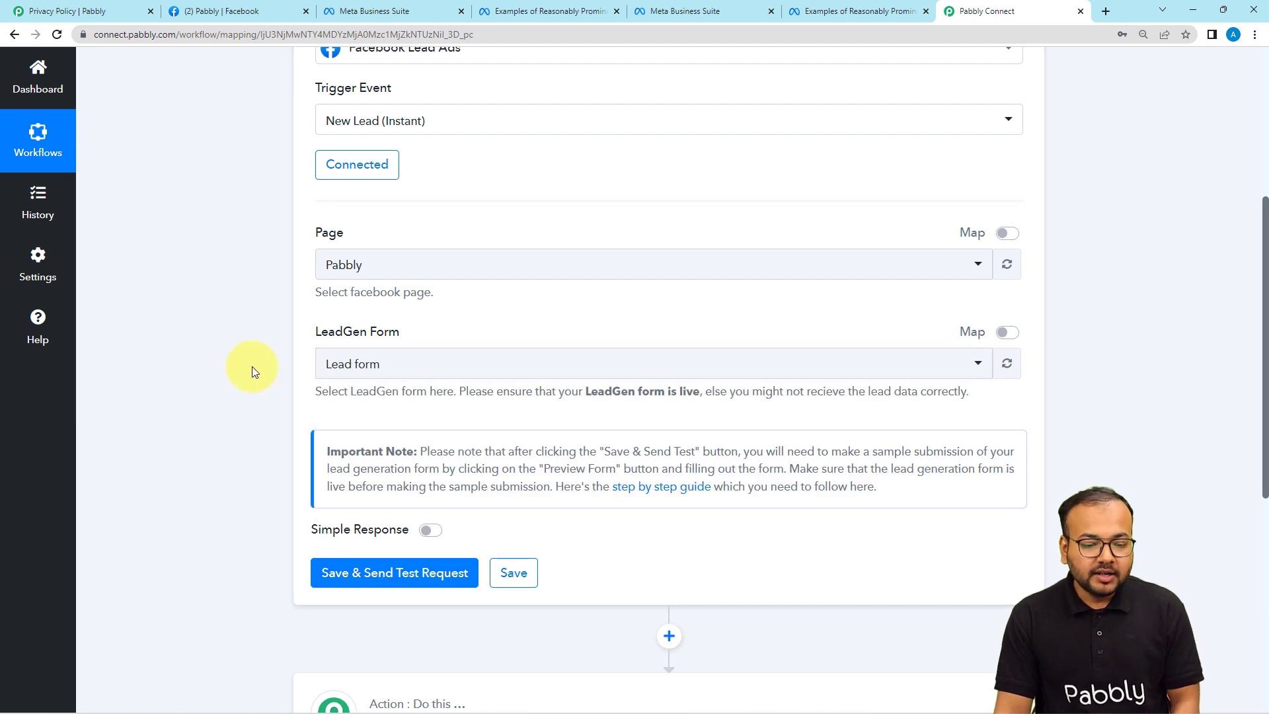
Step: Open the trigger's step by step guide and read how to make a sample submission for the LeadGen form
scroll(252, 367, "down", 2)
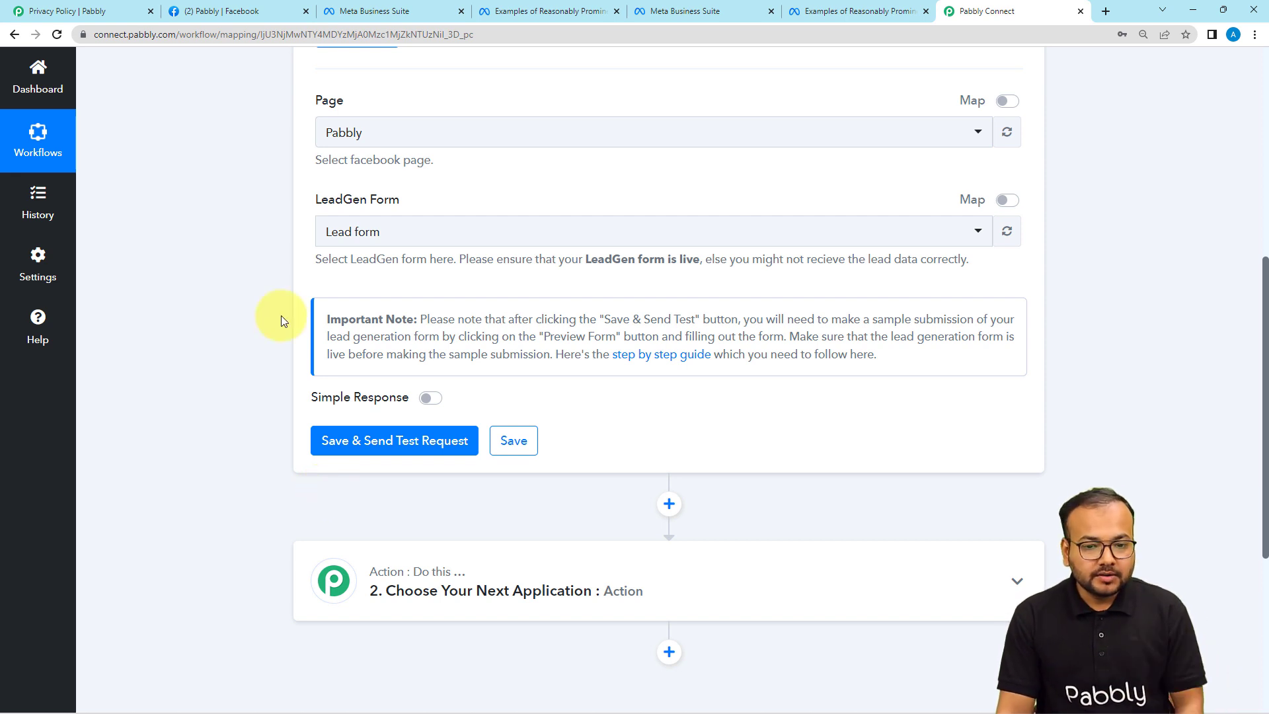
left_click(637, 360)
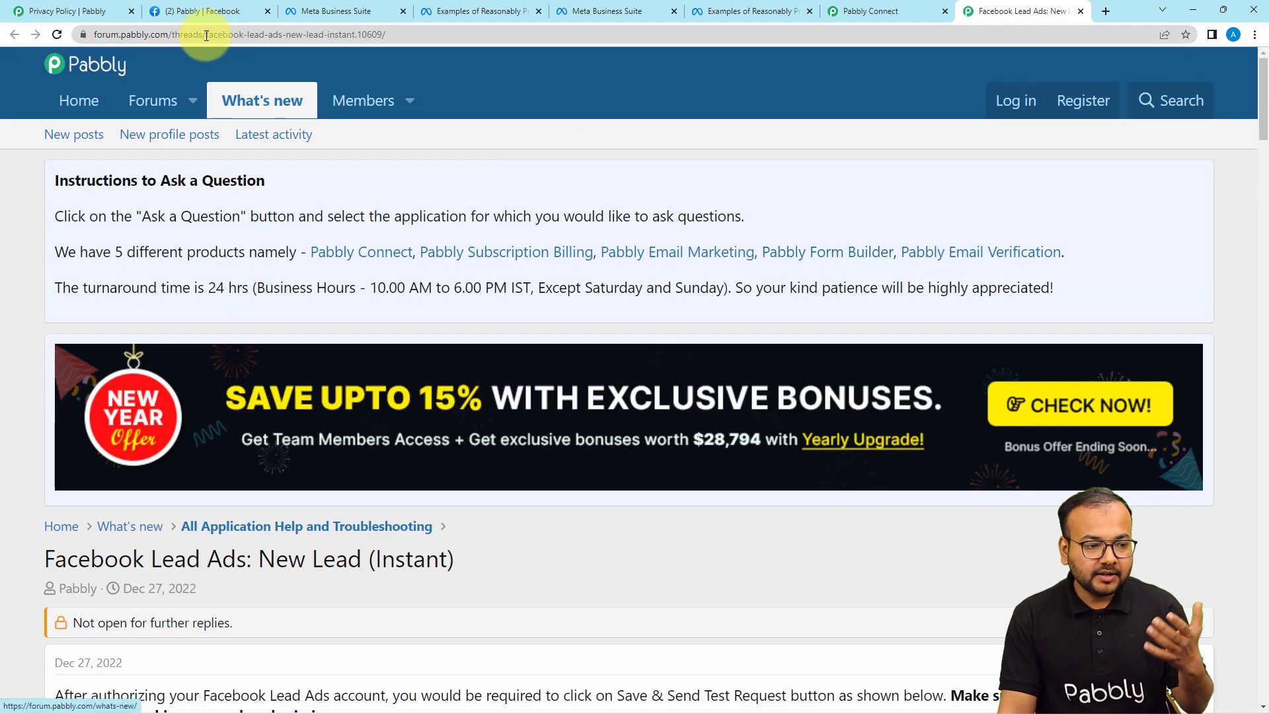
scroll(333, 275, "down", 5)
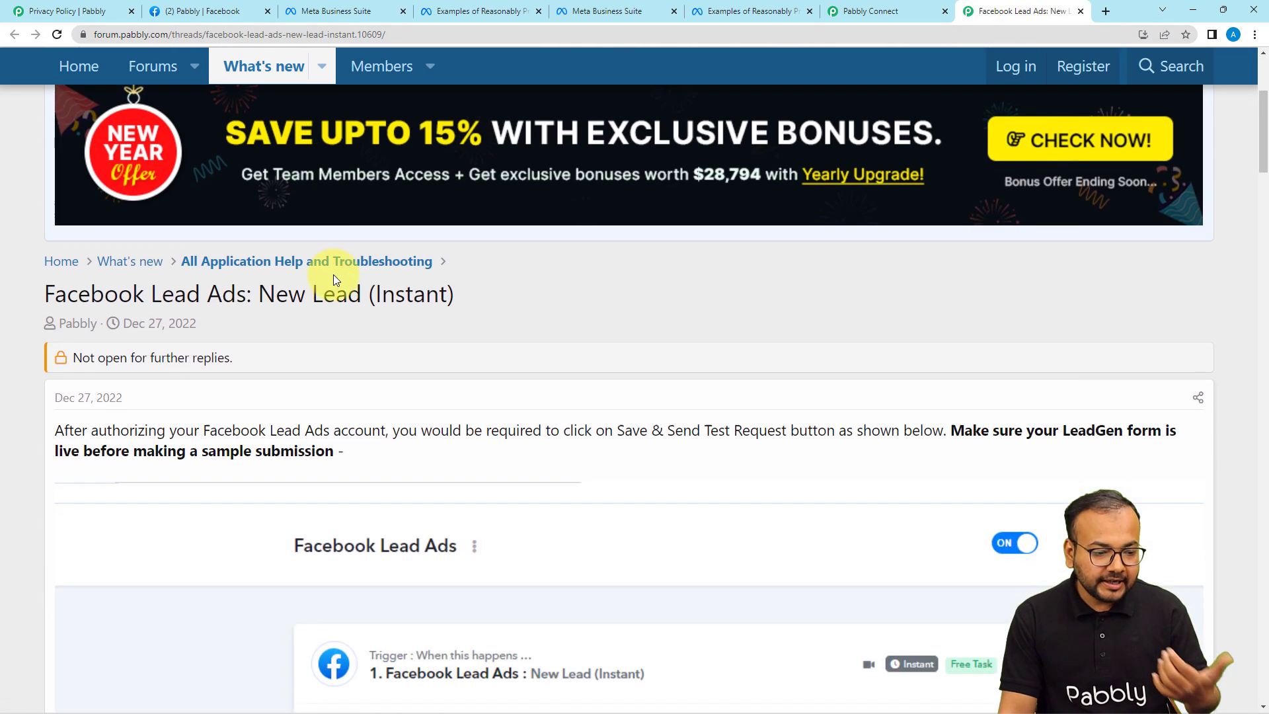
scroll(333, 274, "down", 2)
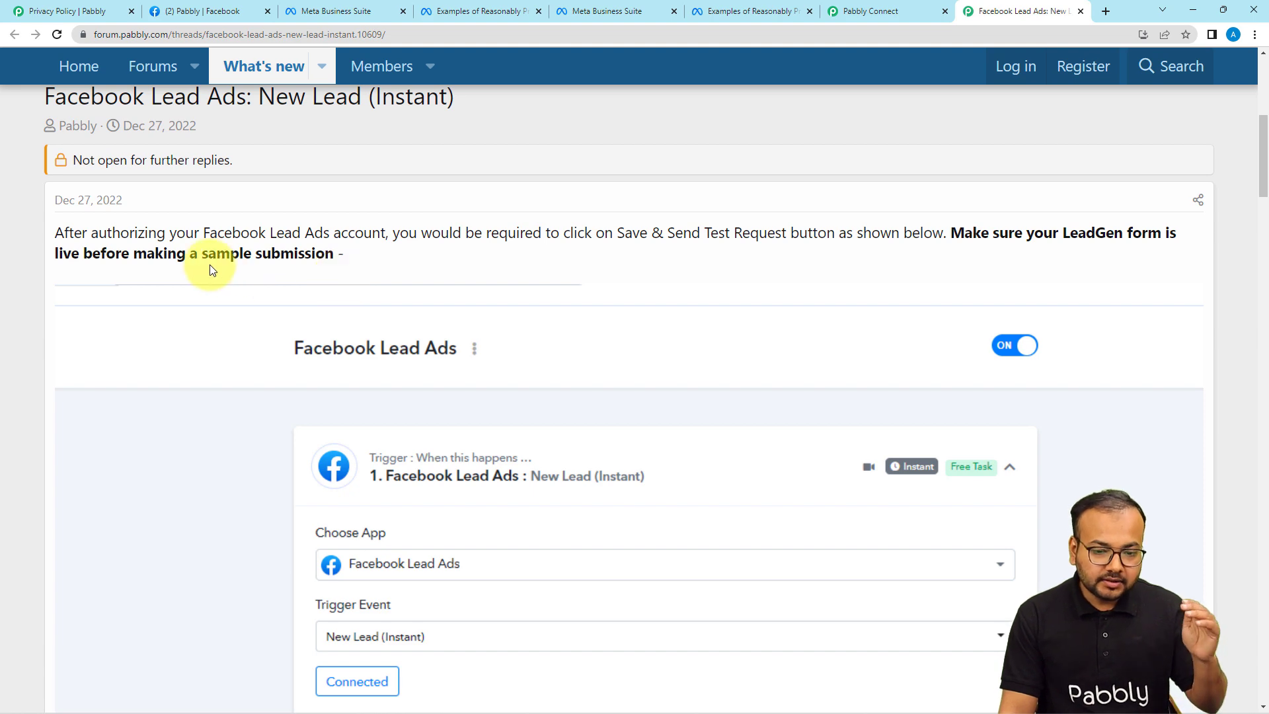
scroll(368, 297, "down", 6)
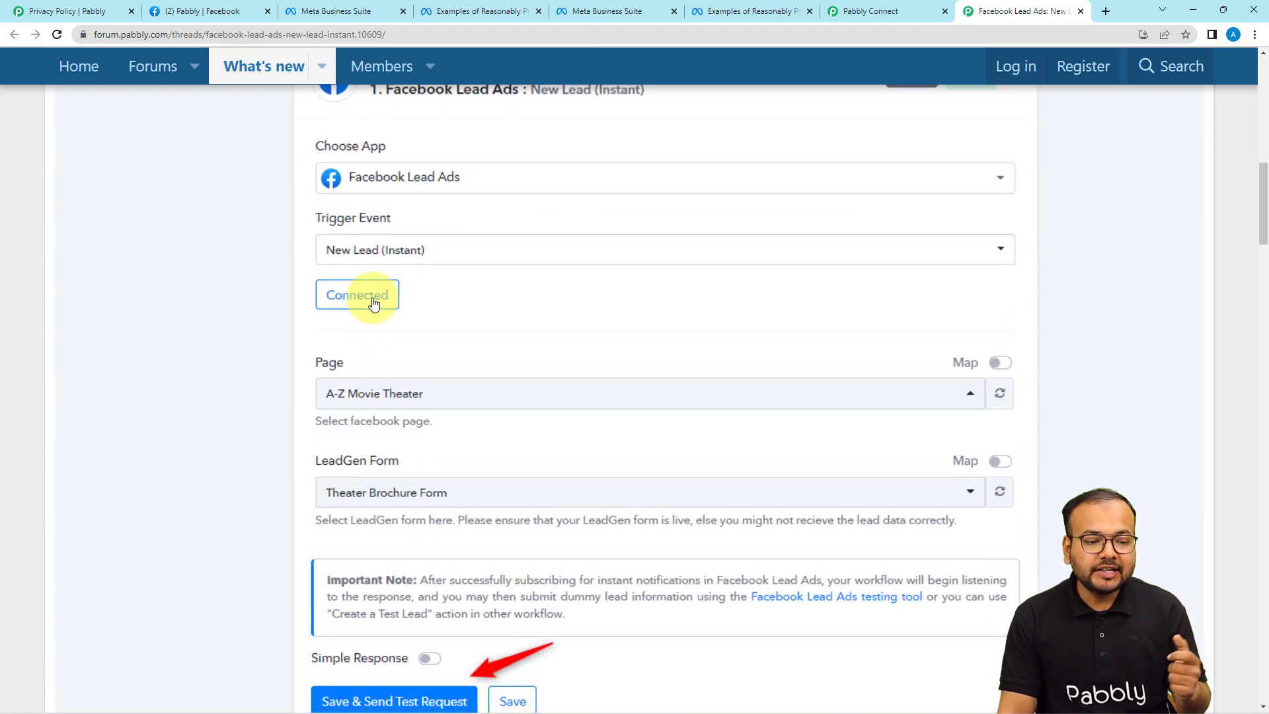
scroll(373, 302, "down", 8)
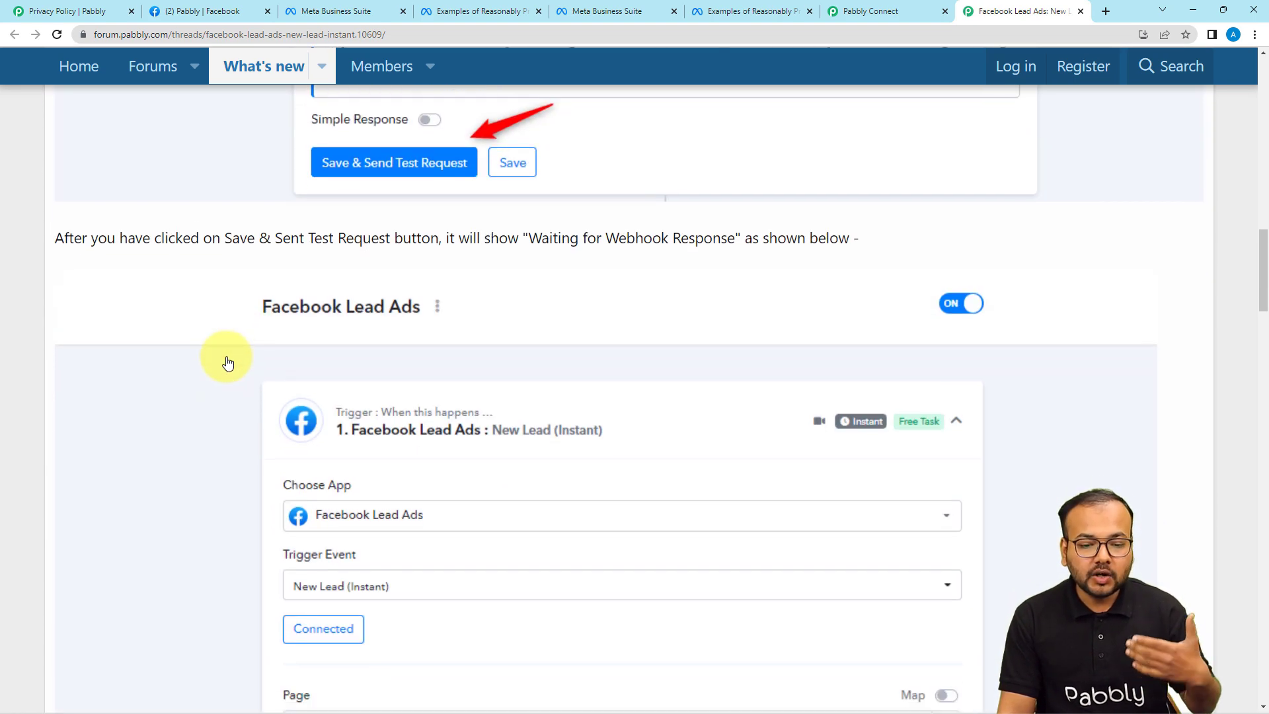
scroll(227, 362, "down", 1)
scroll(226, 355, "down", 8)
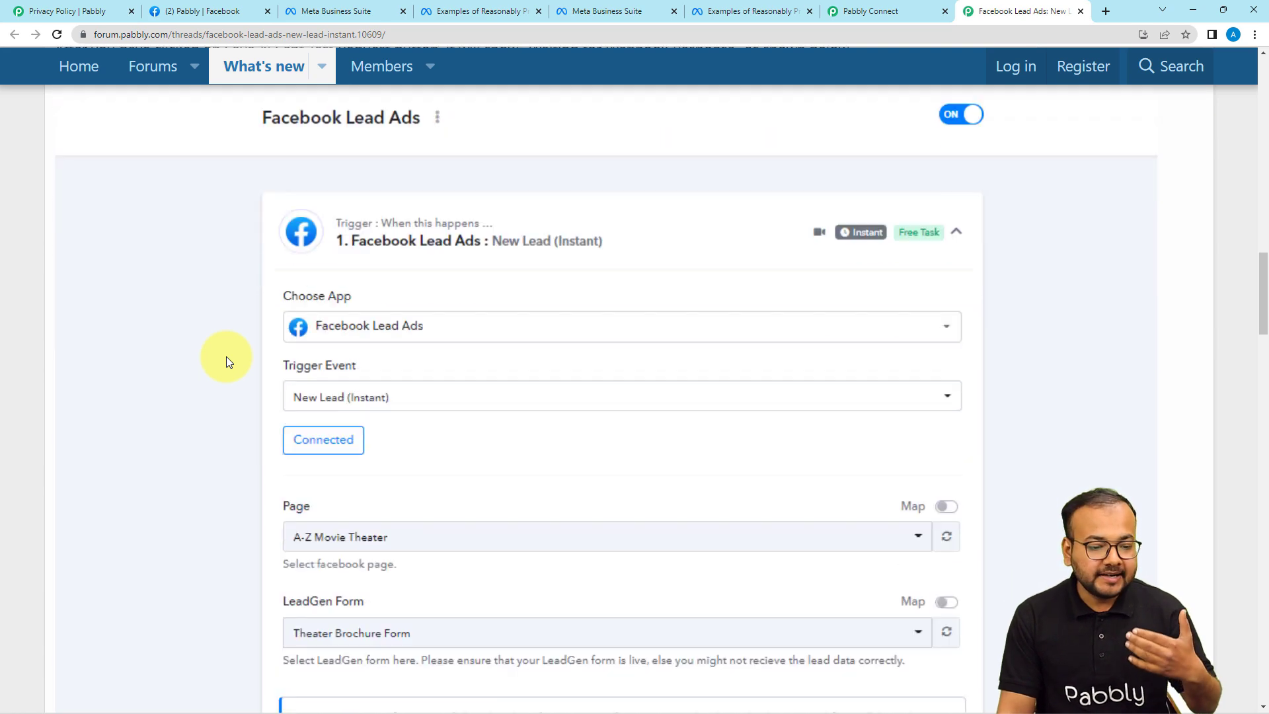
scroll(226, 356, "down", 3)
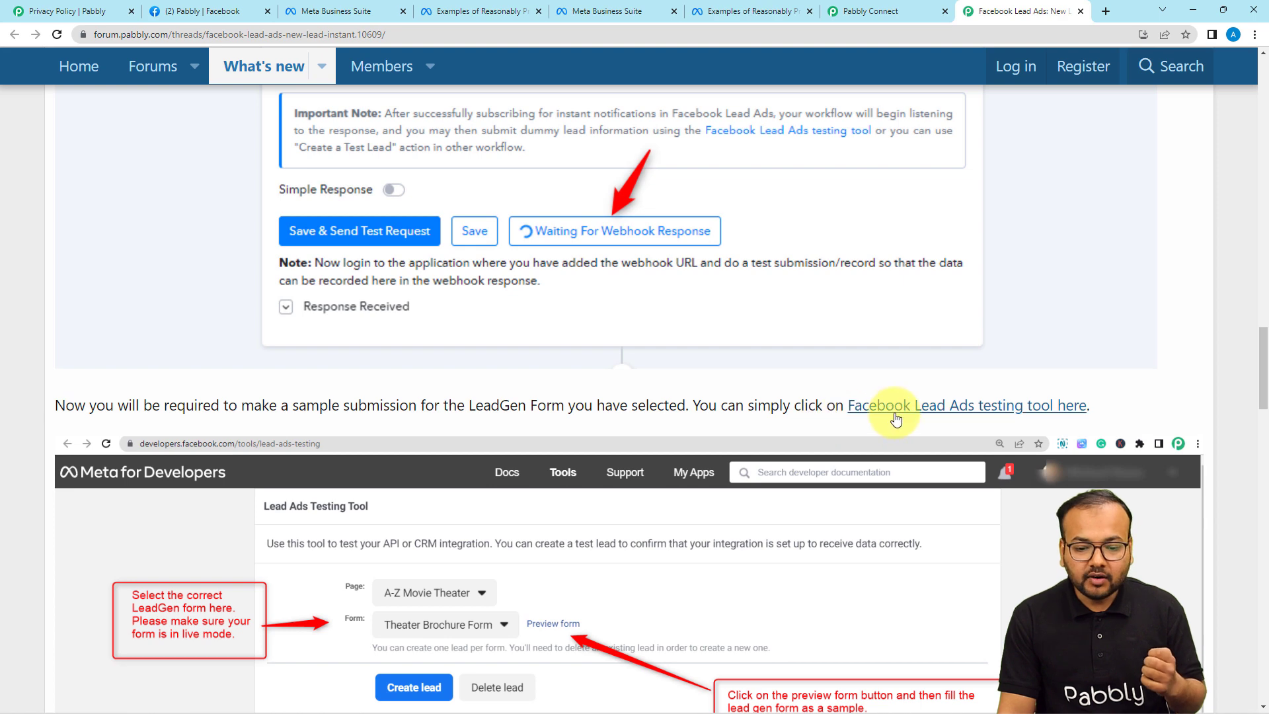
Step: Open the Facebook Lead Ads testing tool from the guide and preview "Lead form" for the Pabbly page
left_click(932, 415)
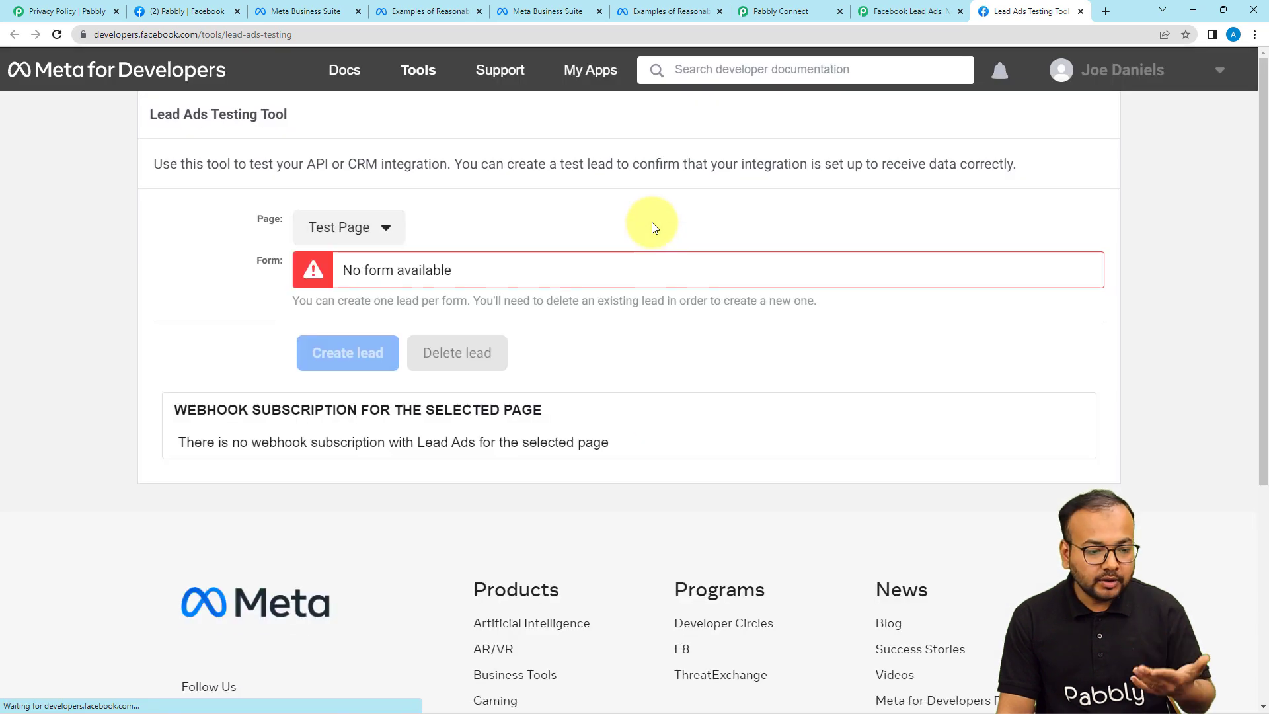
left_click(347, 232)
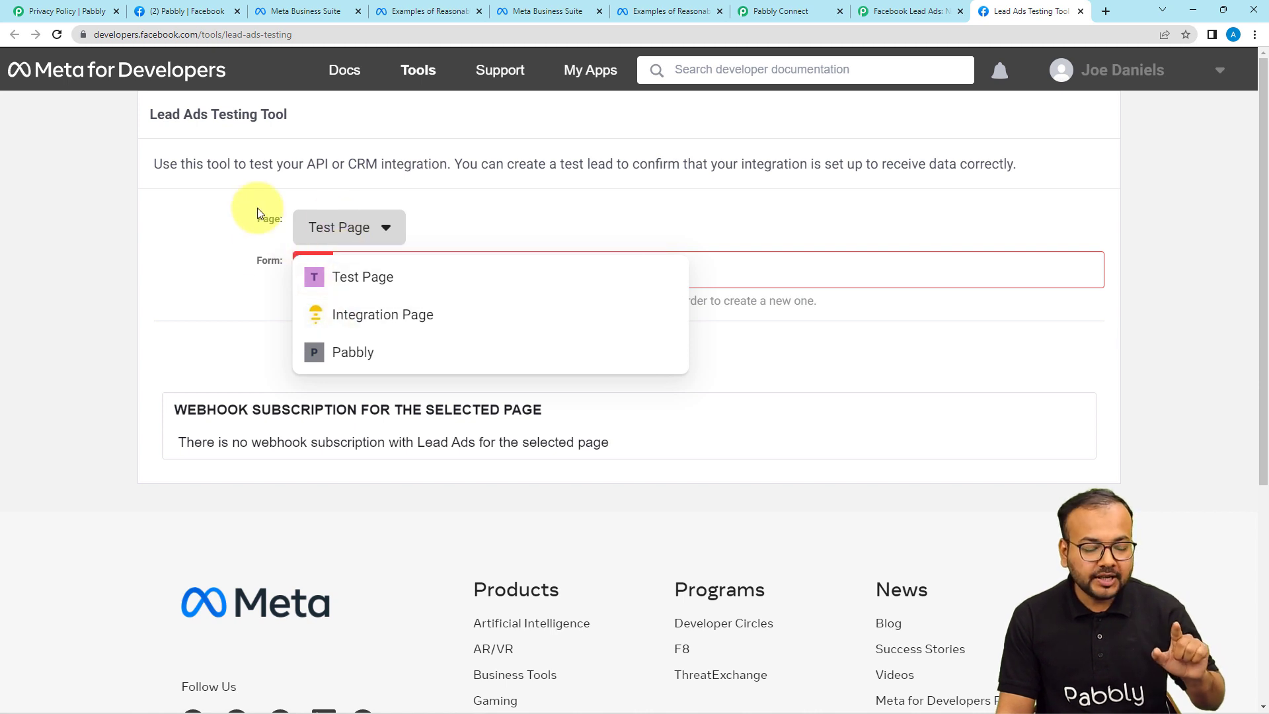
left_click(410, 362)
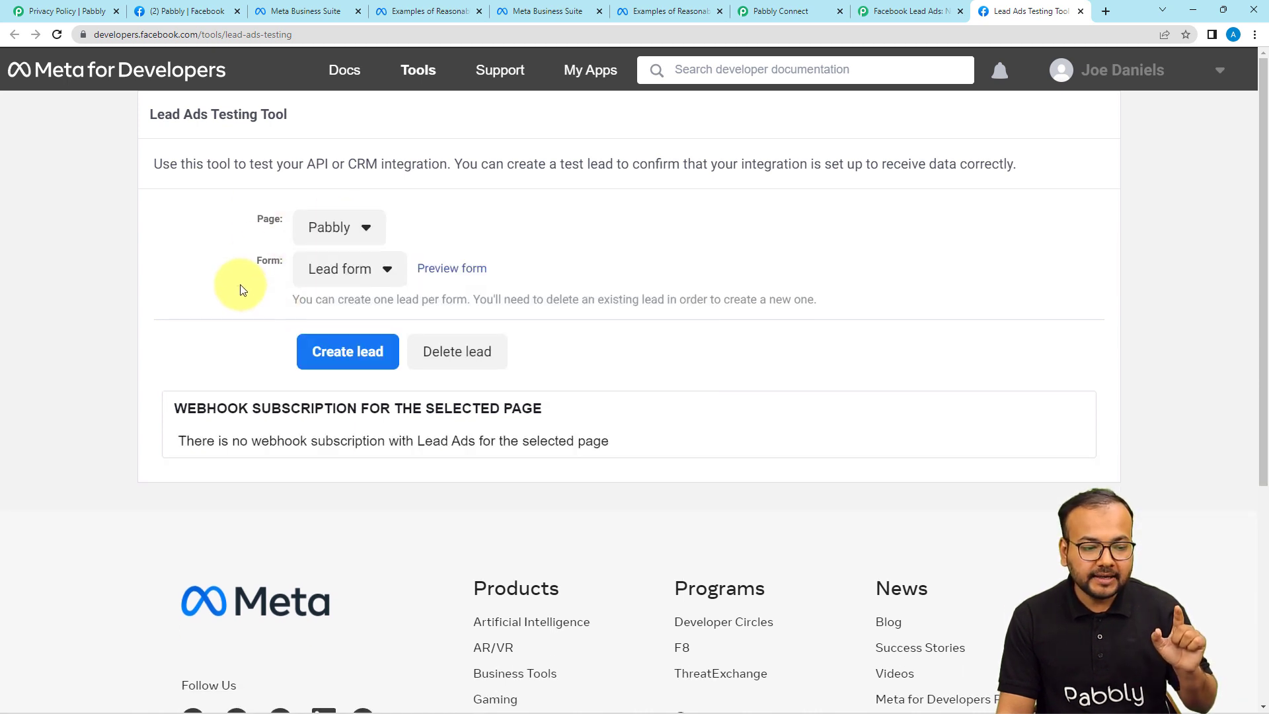
left_click(387, 283)
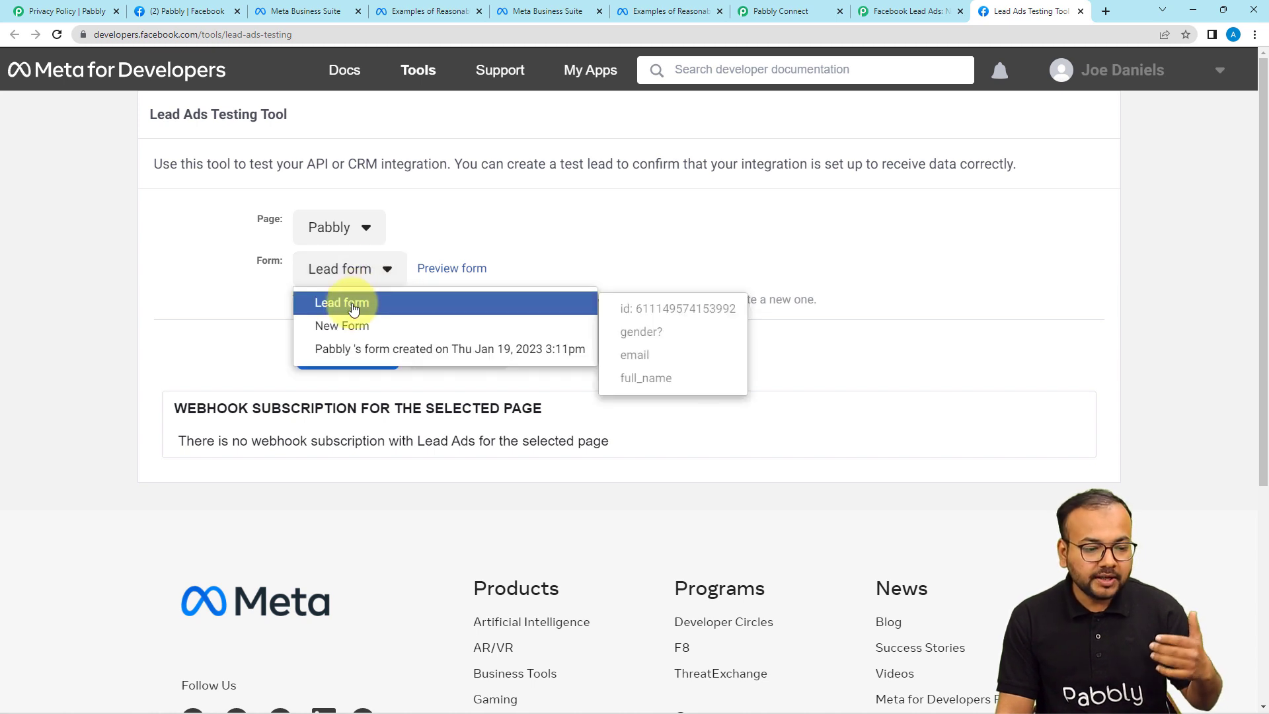
left_click(328, 306)
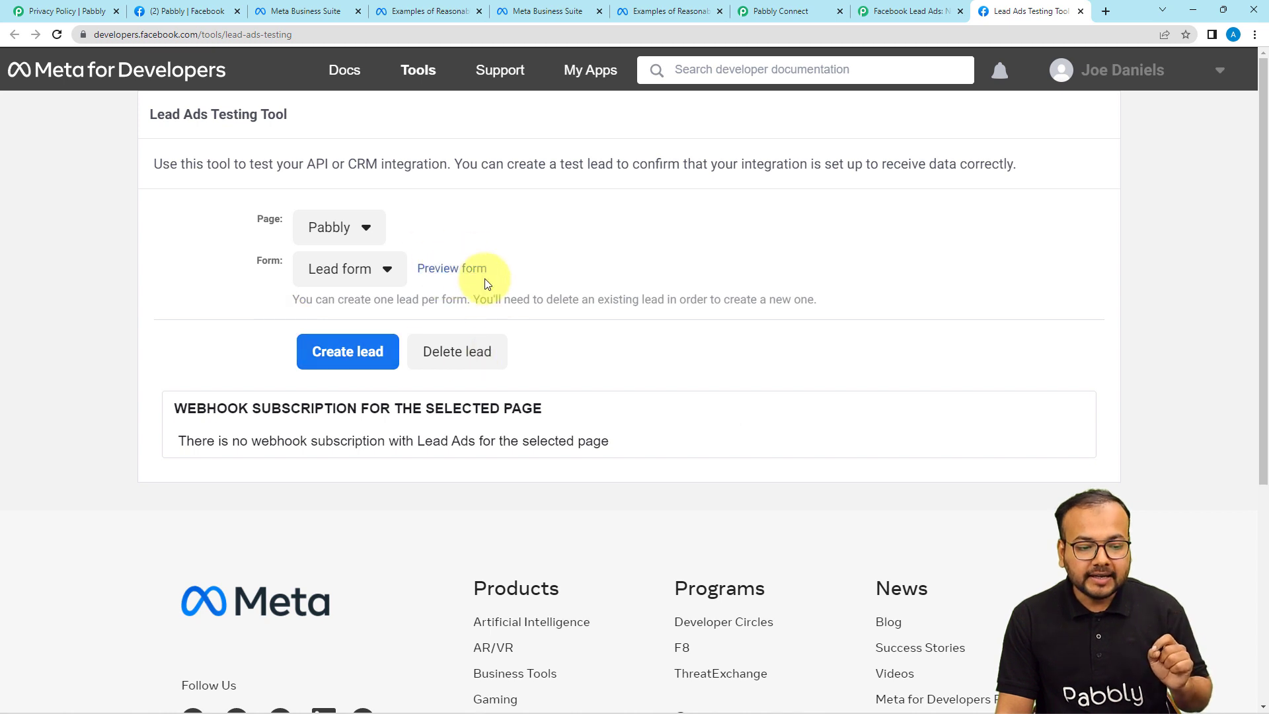
left_click(449, 274)
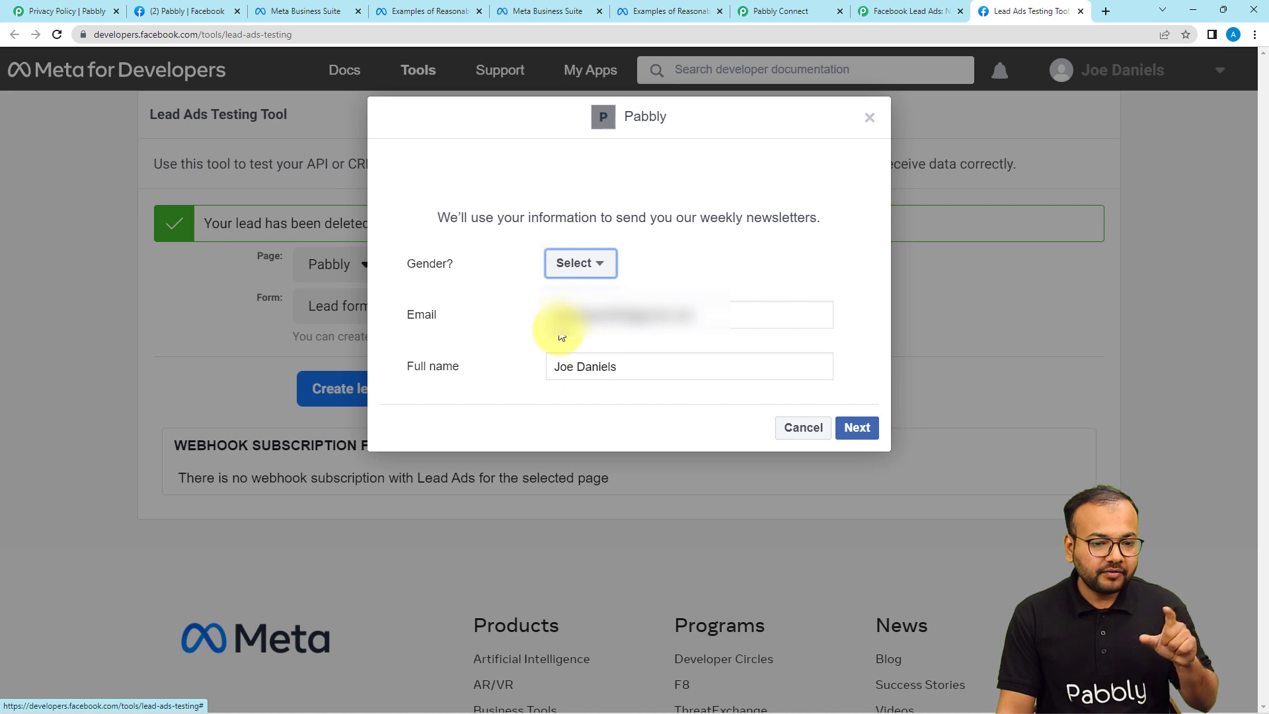
Step: Switch to Pabbly Connect, save the Facebook Lead Ads trigger and send its test request
left_click(779, 12)
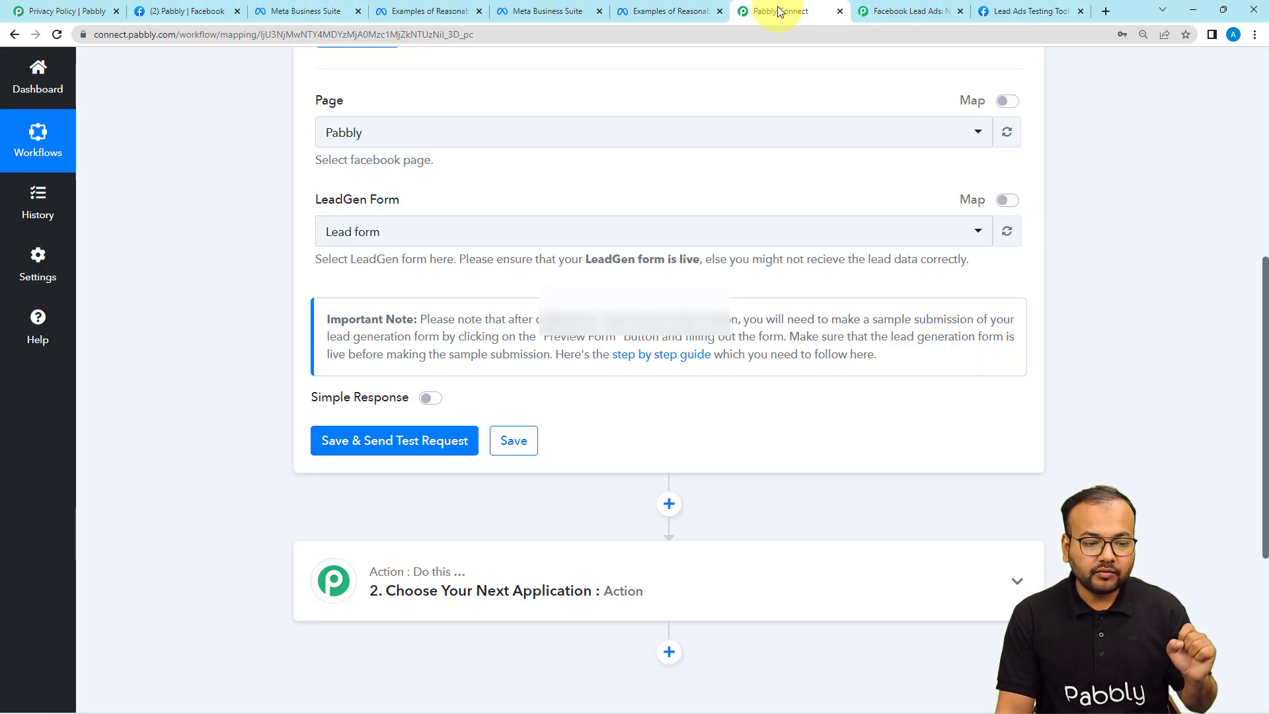
left_click(385, 448)
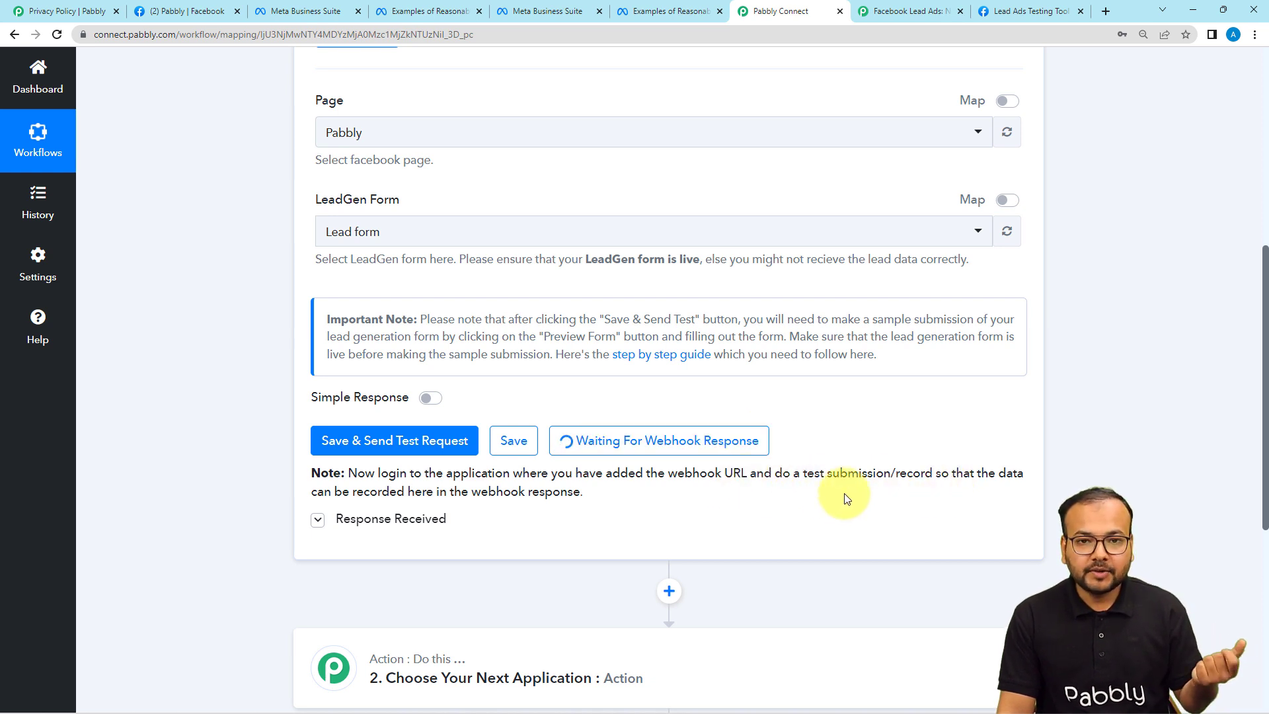
Step: Switch to the Lead Ads testing tool and submit a sample lead with gender Male, a demo email and a demo full name
left_click(1014, 11)
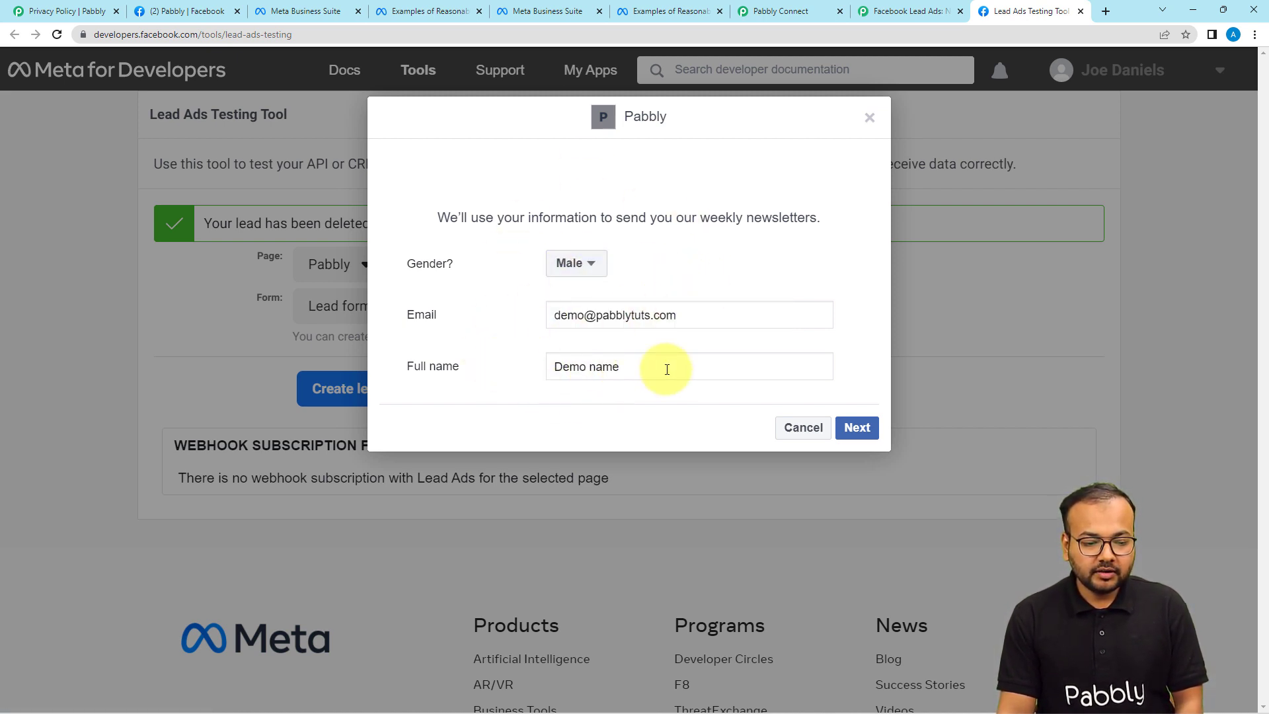
left_click(856, 428)
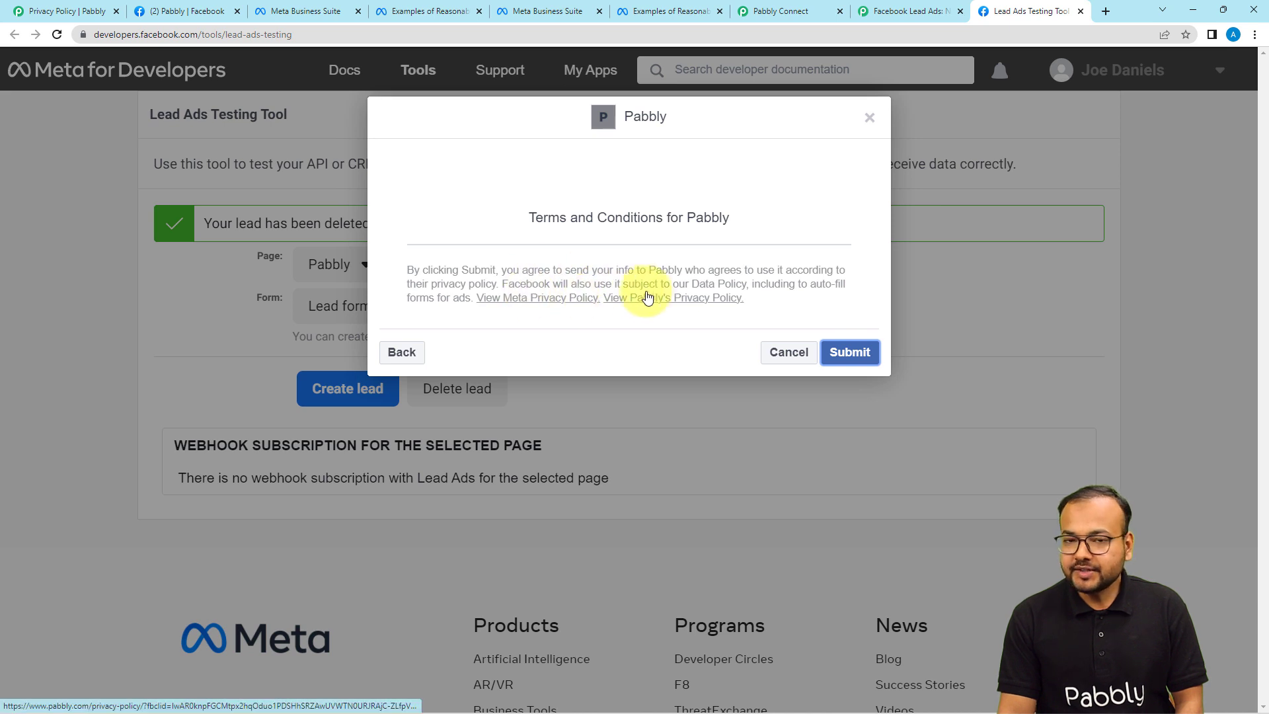
left_click(849, 353)
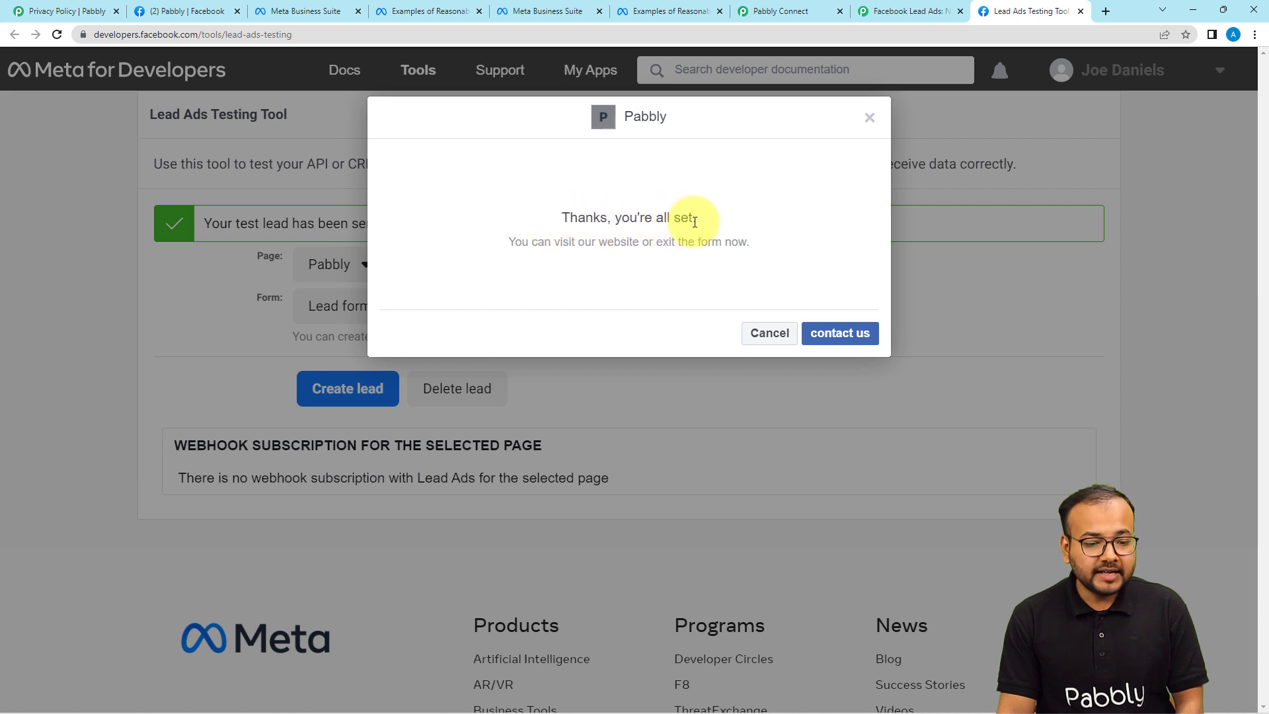
Step: Follow the submitted form's contact us link, return to the Lead Ads testing tool and close the form preview
left_click(839, 335)
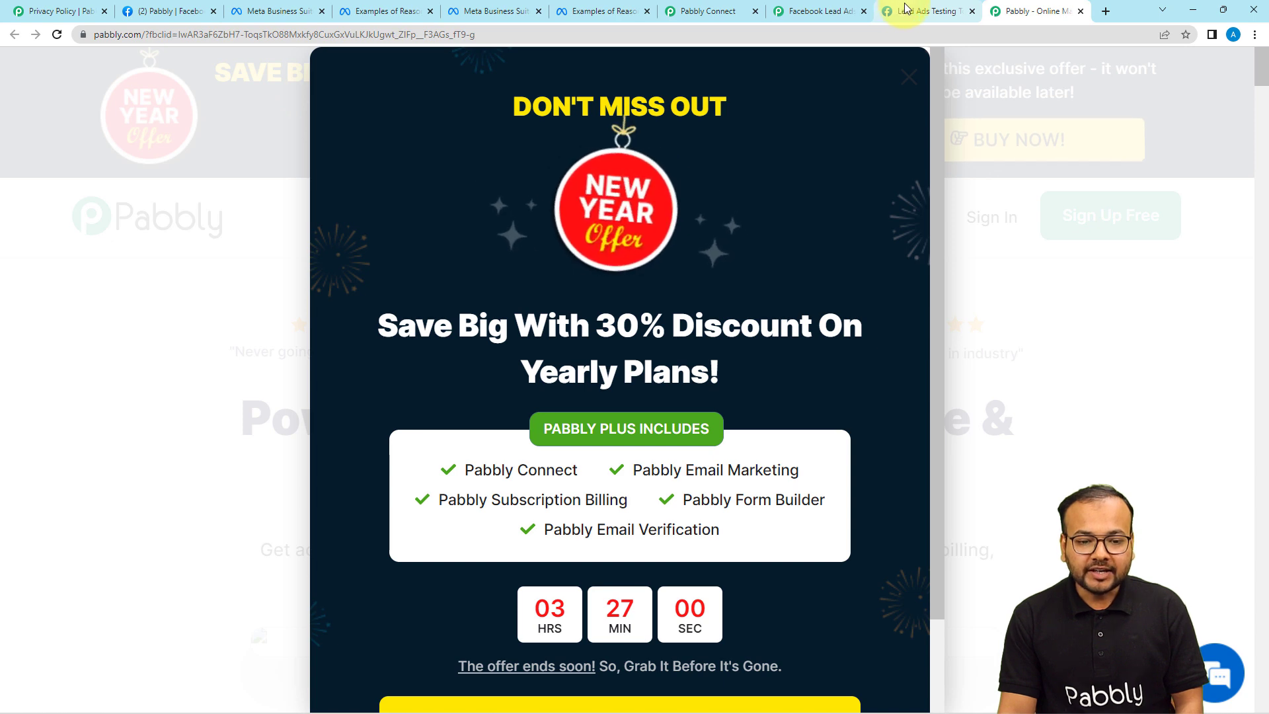
left_click(898, 10)
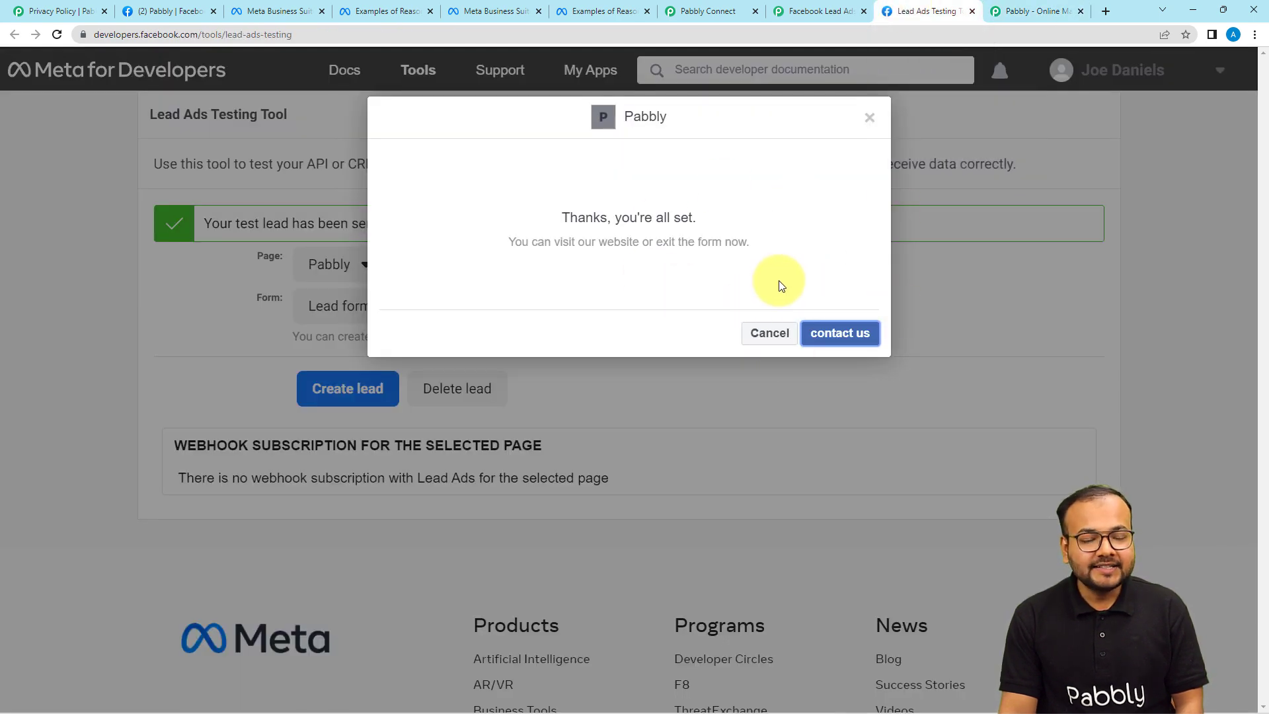
left_click(871, 120)
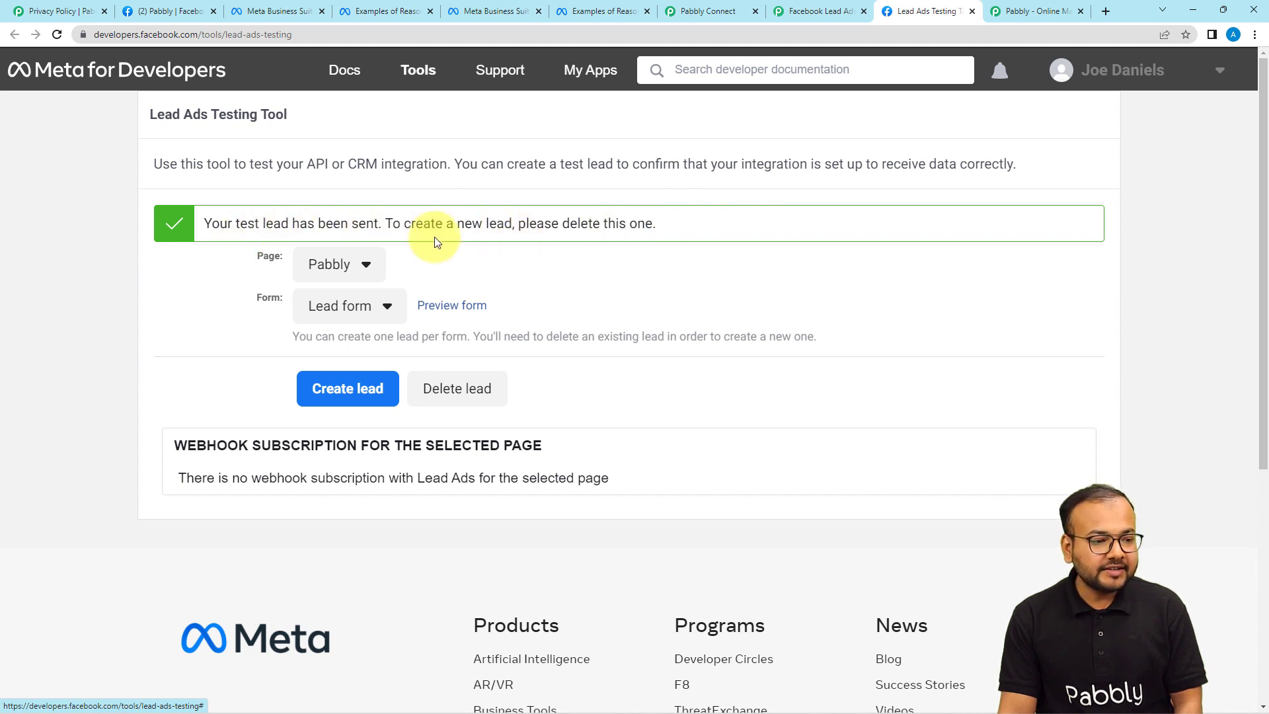
Step: Switch to Pabbly Connect and review the sample lead's data in the trigger's received response
left_click(714, 12)
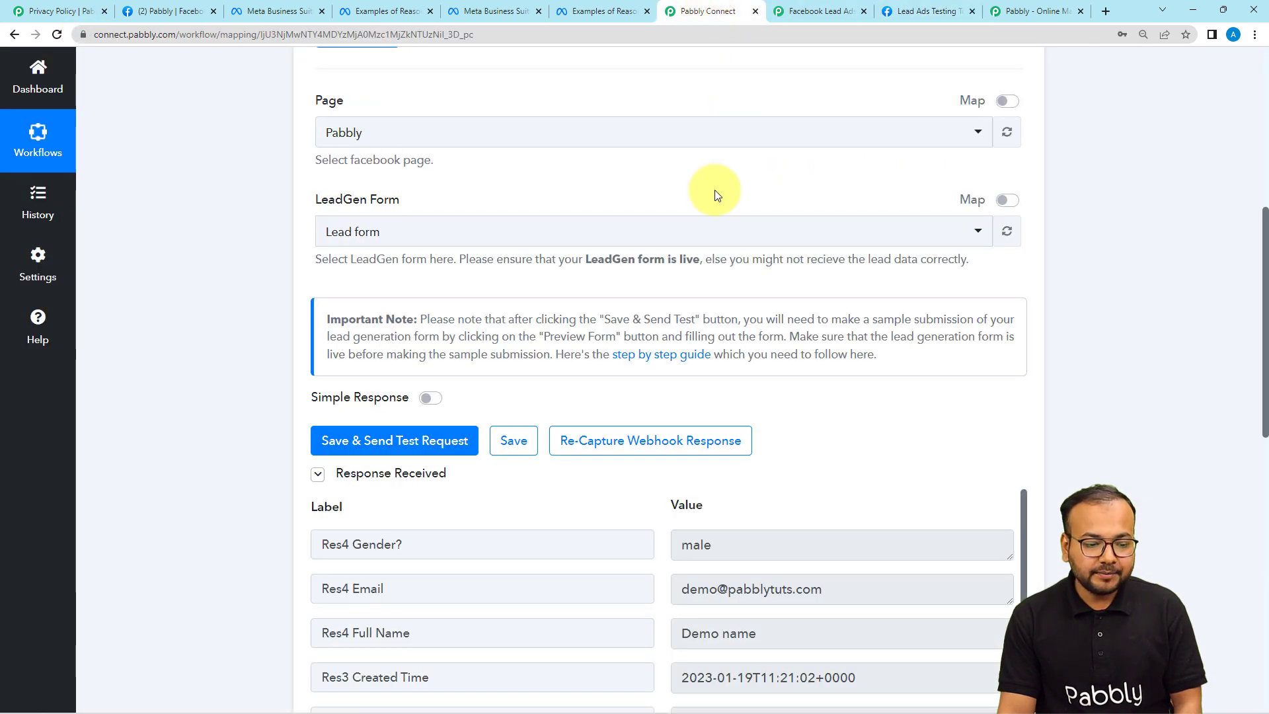
scroll(184, 351, "down", 5)
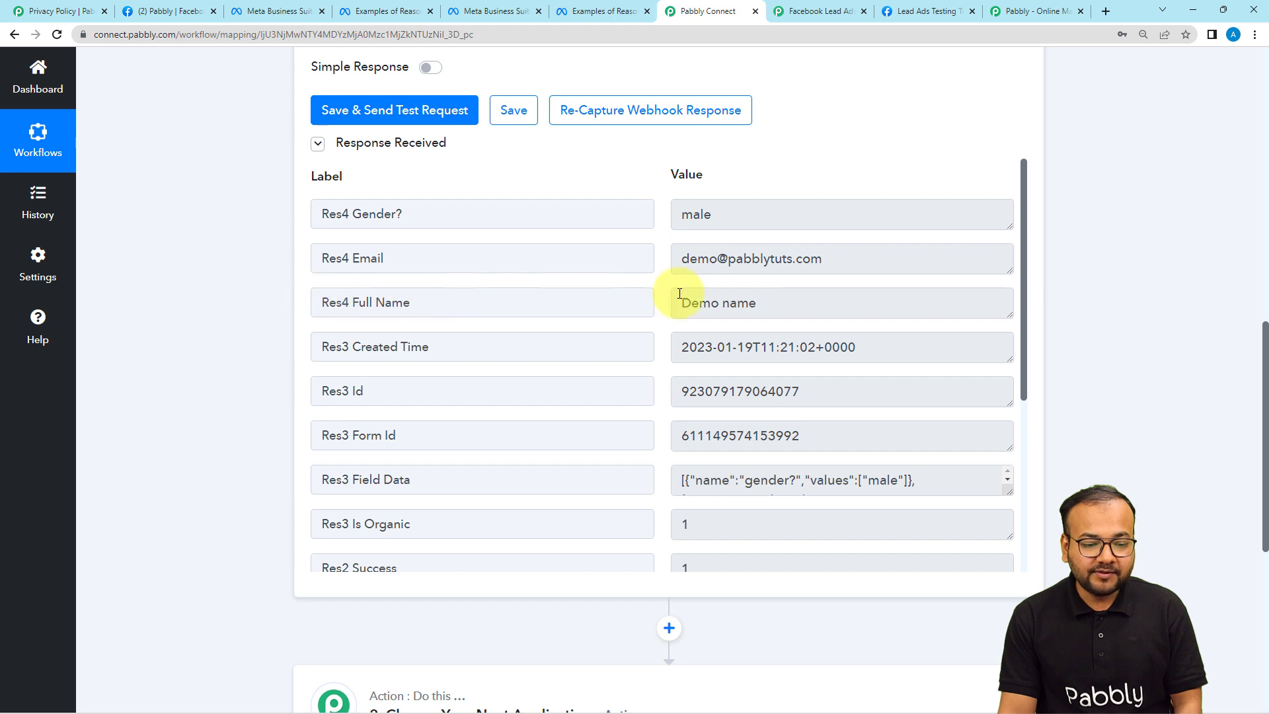
scroll(674, 333, "down", 2)
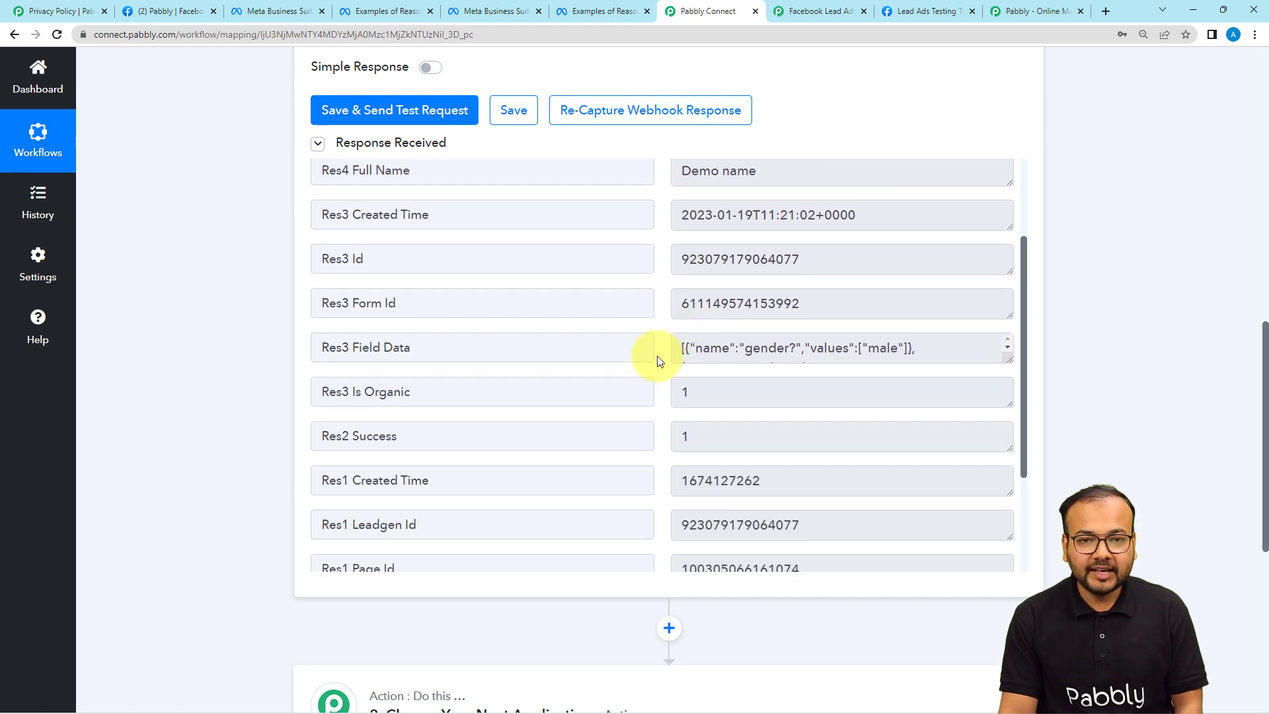
scroll(579, 364, "down", 3)
scroll(579, 365, "up", 4)
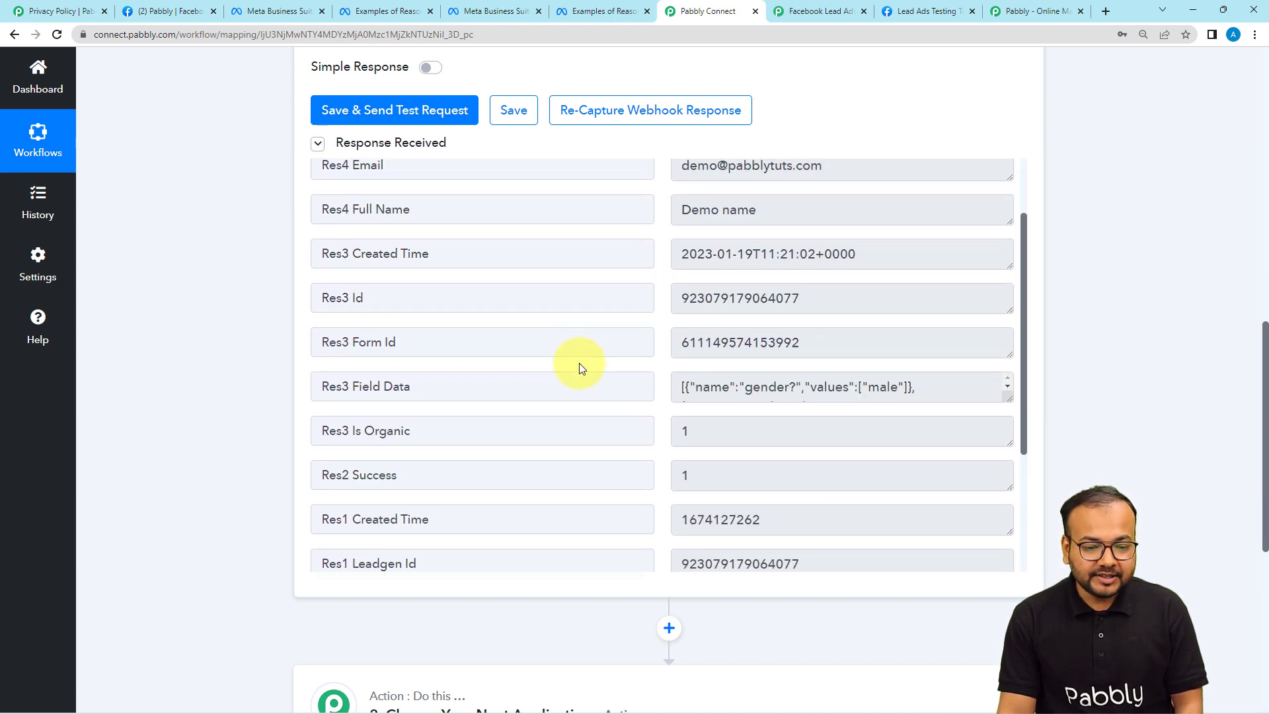
scroll(579, 364, "up", 2)
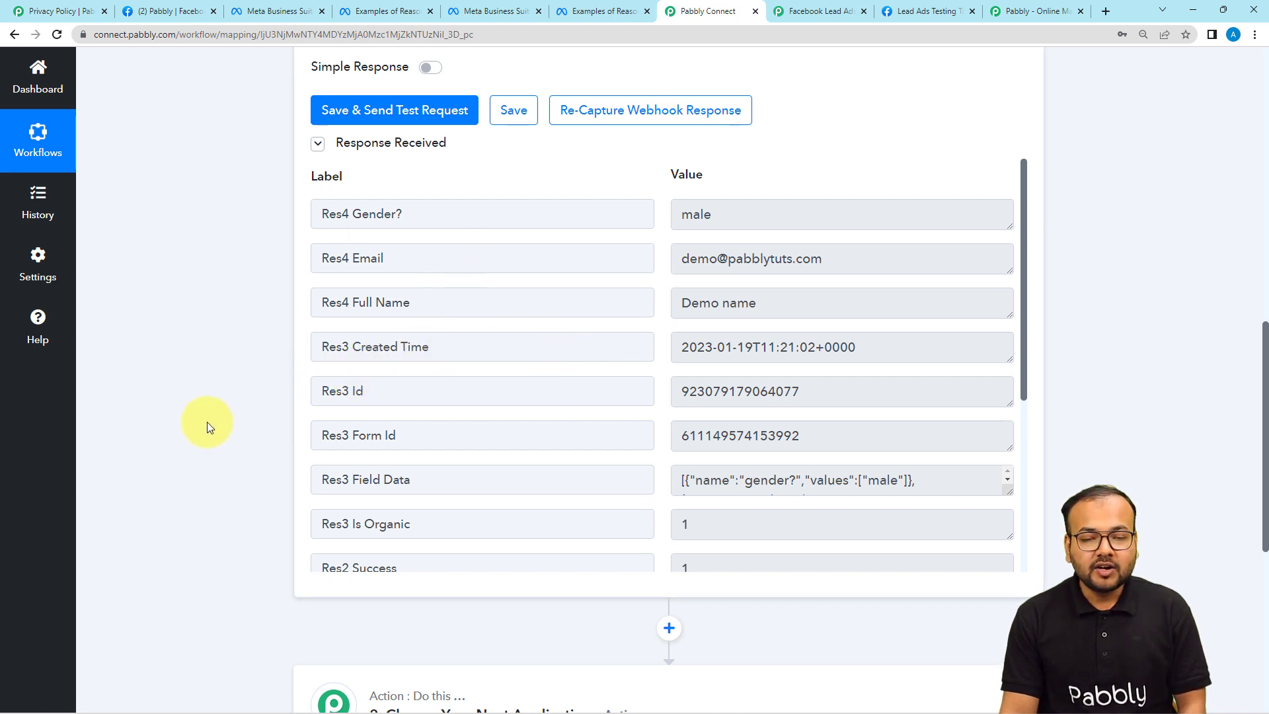
Step: Expand the workflow's second step, search the available action apps for "goo" and "cr", and clear the search
scroll(203, 421, "down", 5)
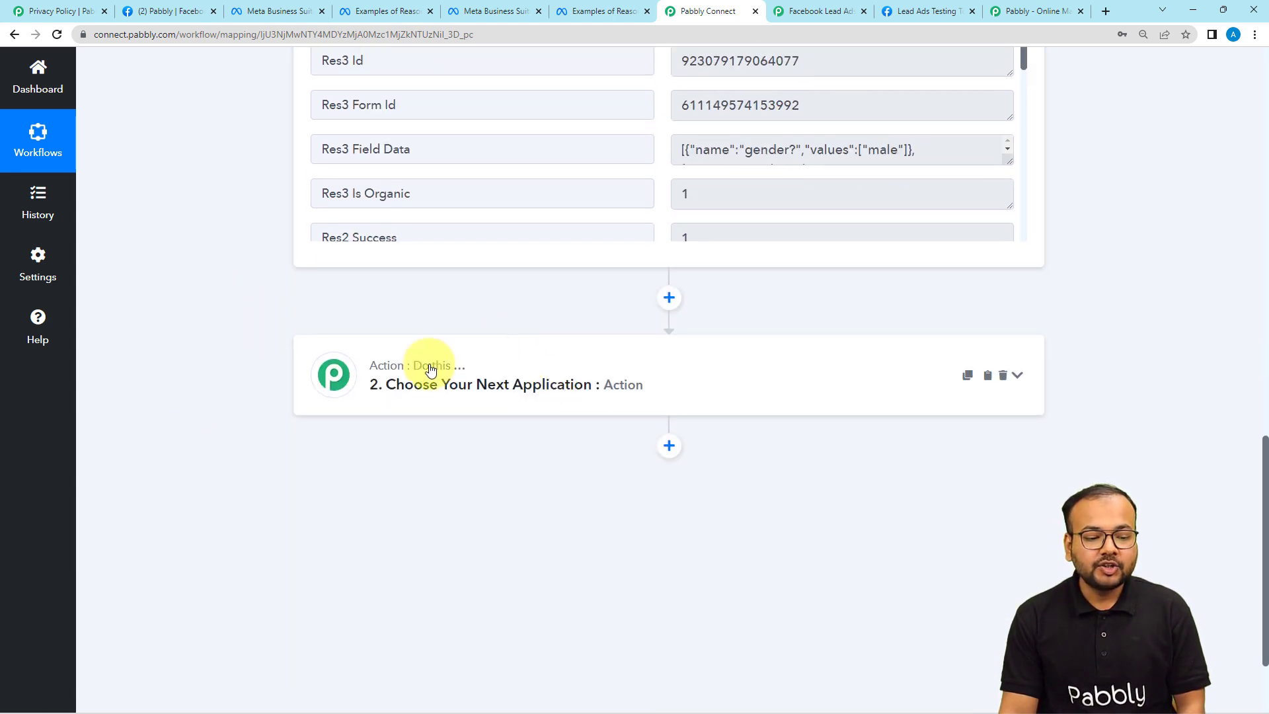
left_click(464, 402)
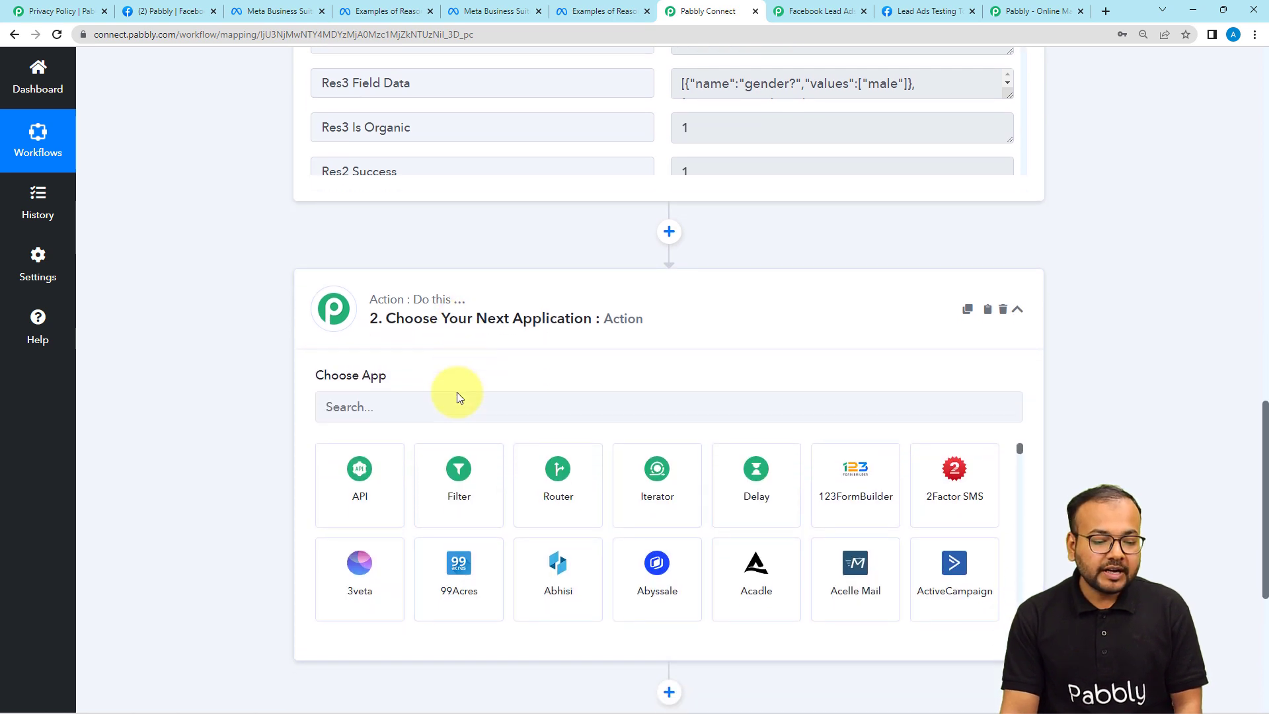
left_click(473, 418)
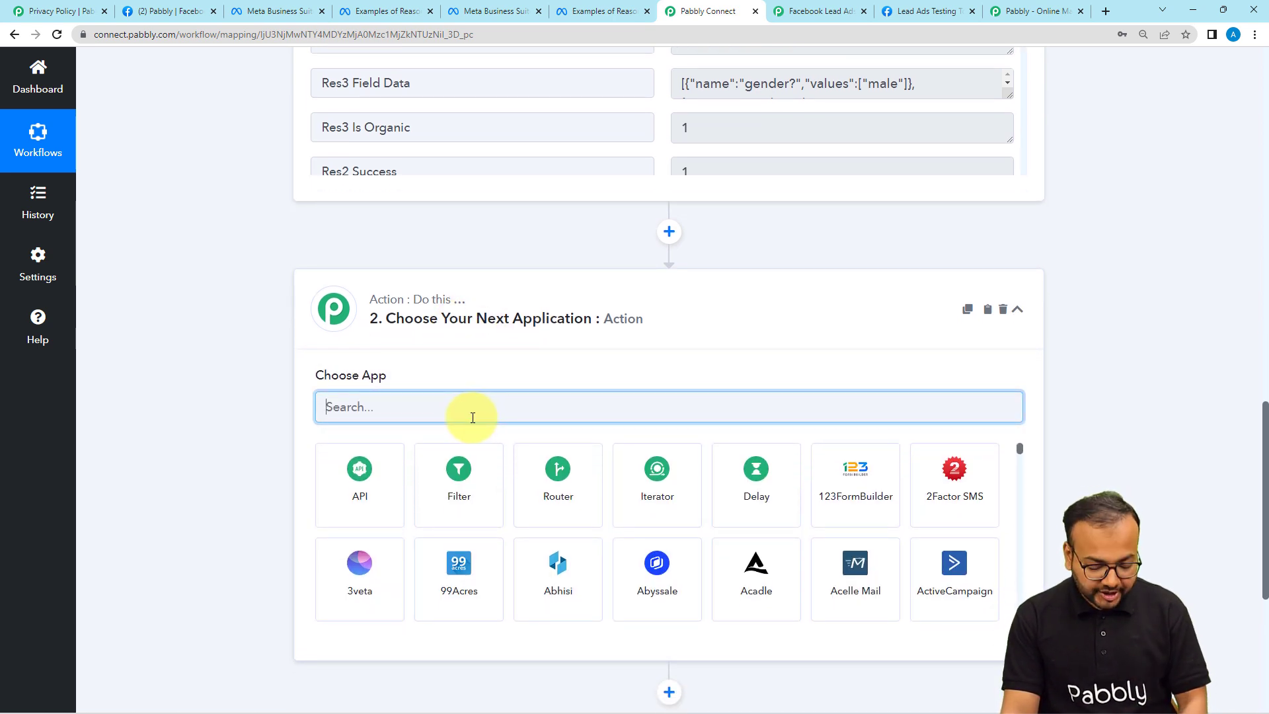
type("goo")
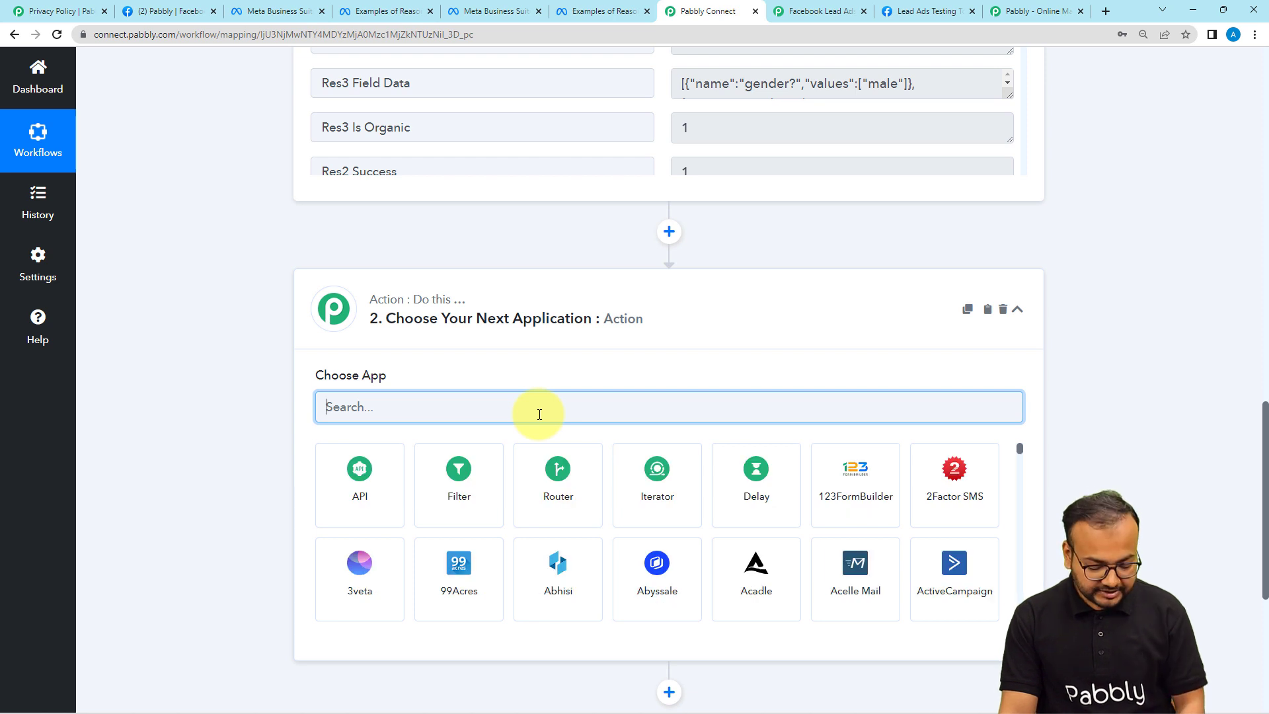
type("cr")
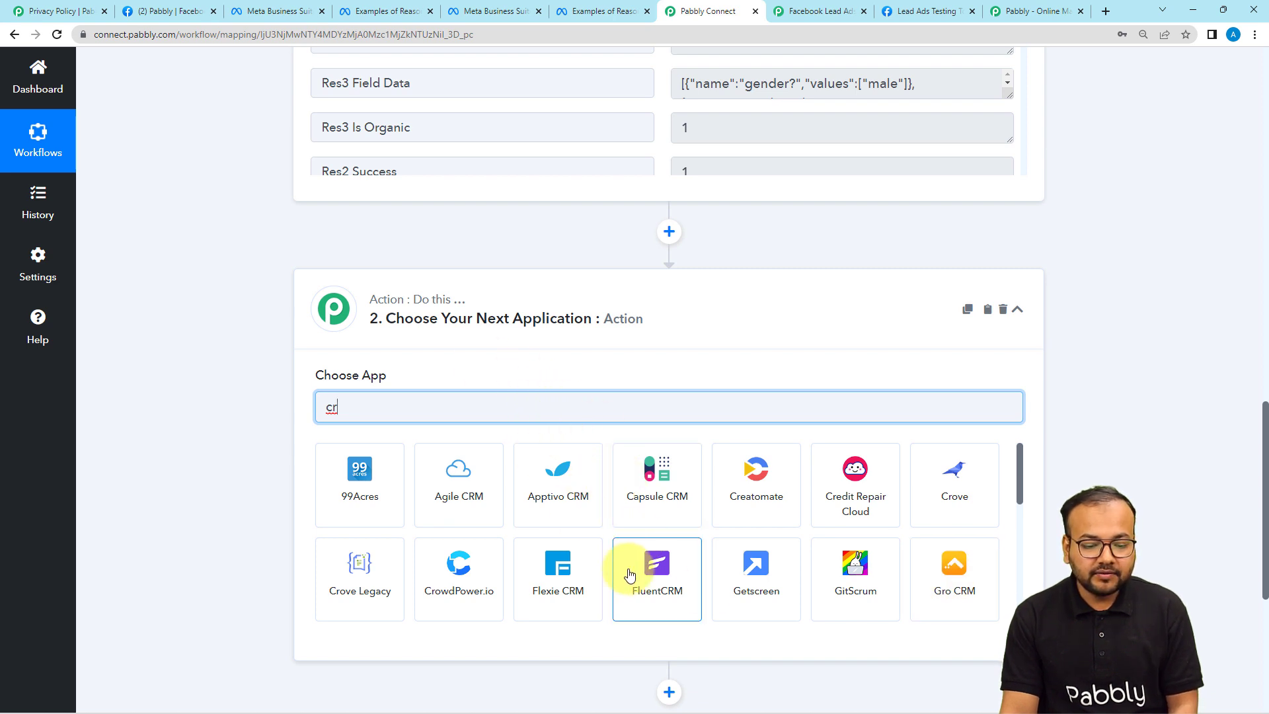
key("BackSpace")
key("BackSpace")
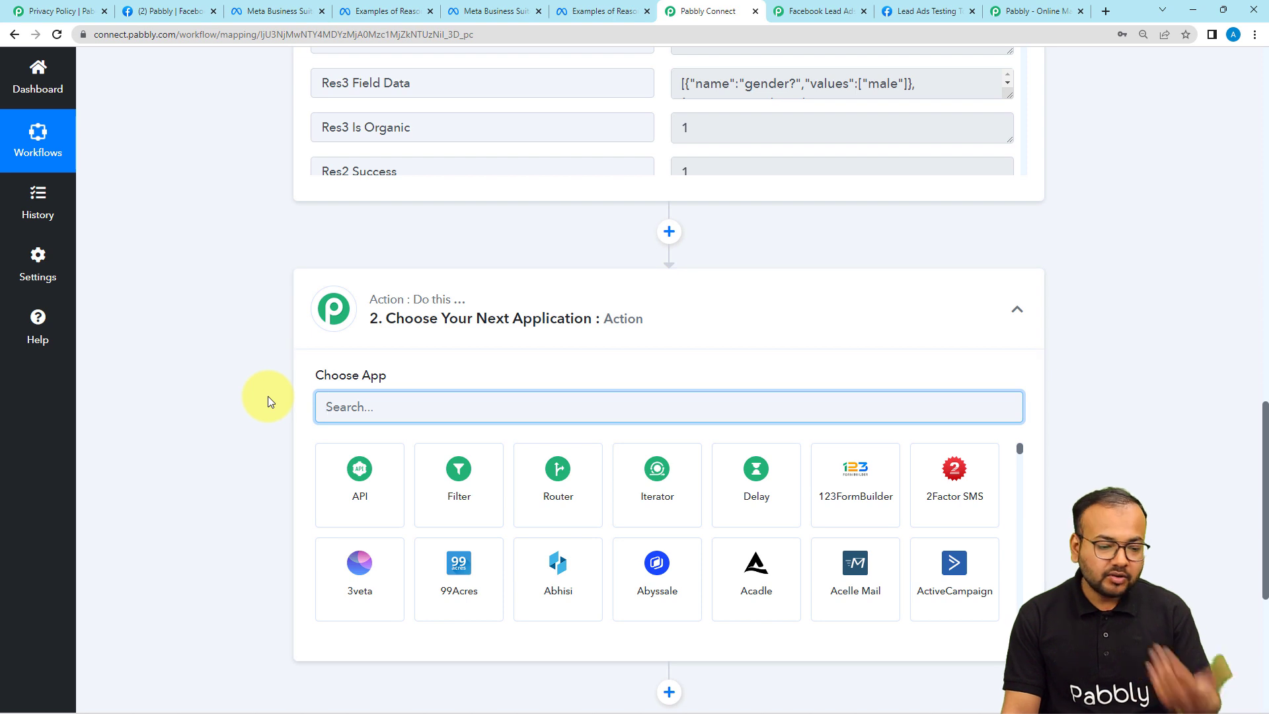
scroll(268, 397, "up", 7)
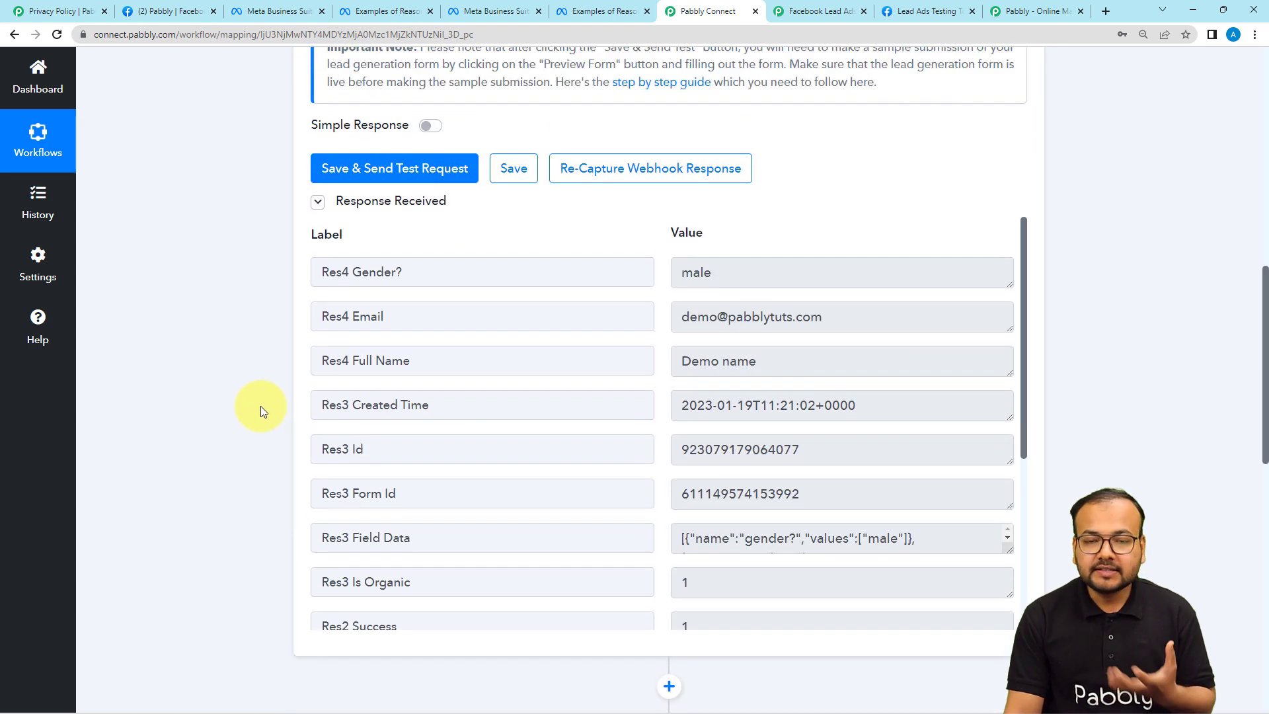
scroll(261, 434, "up", 3)
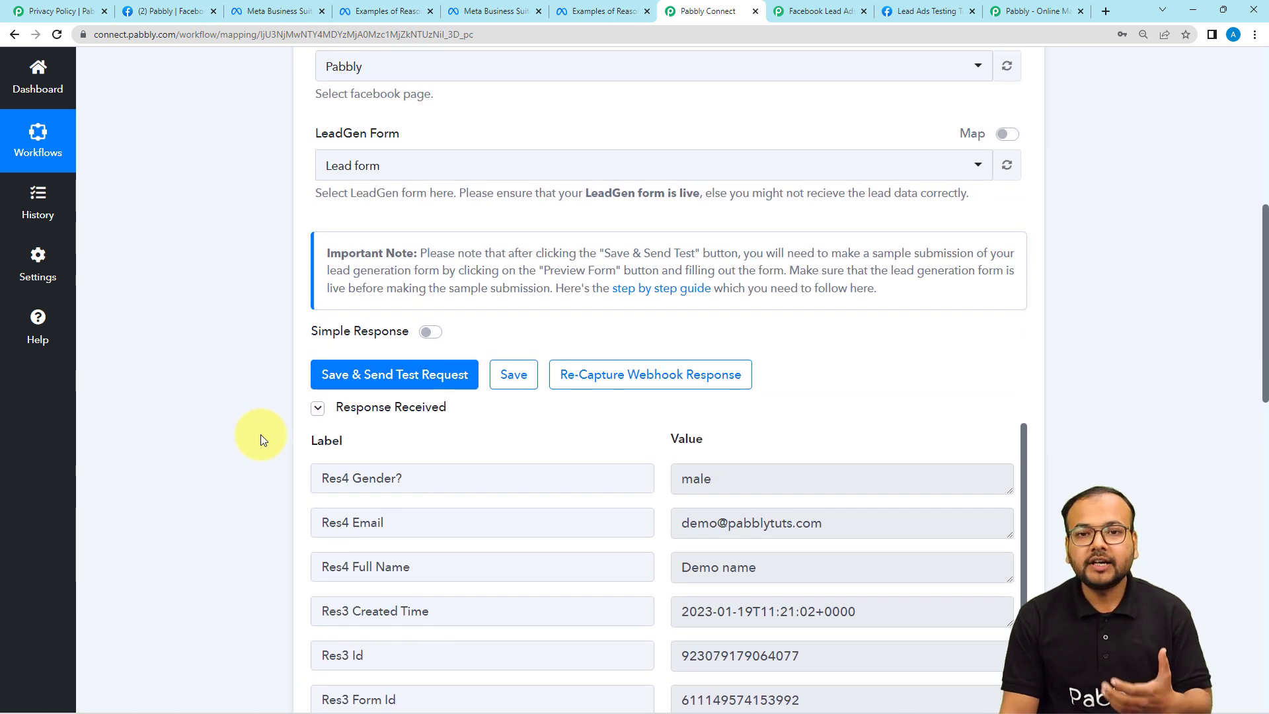